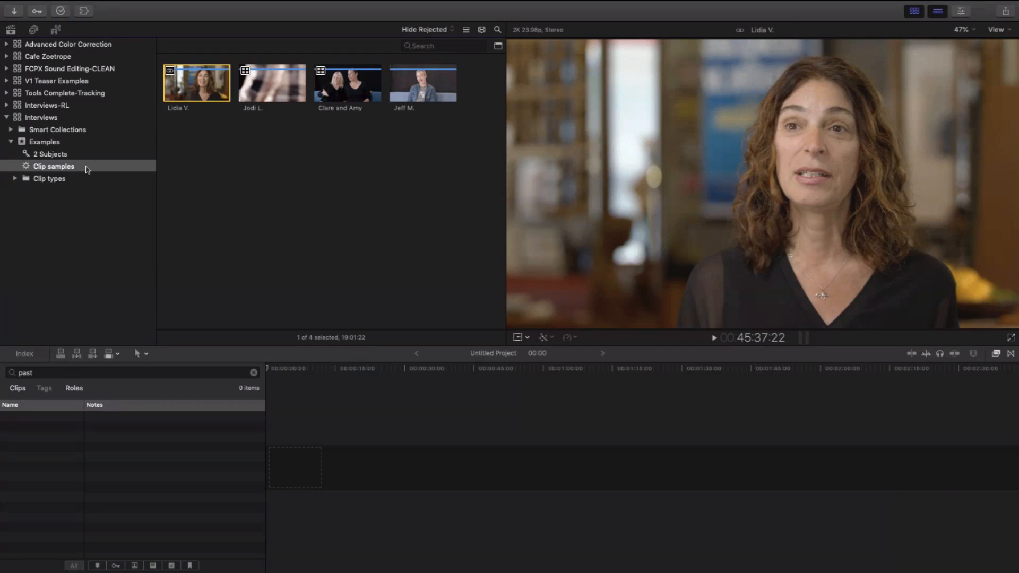
# Select the fourth interview clip in the Clip samples collection and switch the browser to list view.
pyautogui.click(87, 169)
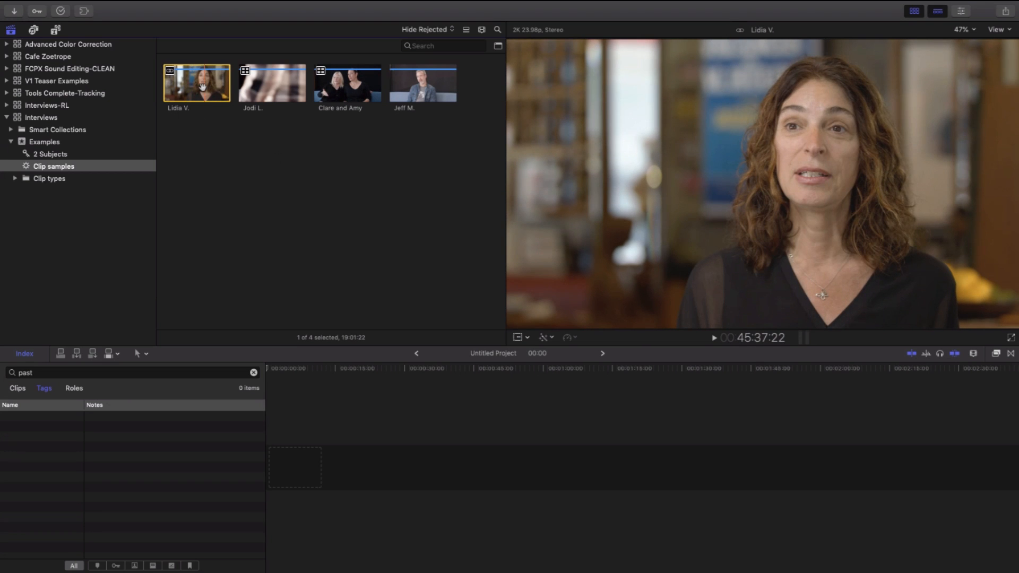
pyautogui.click(423, 94)
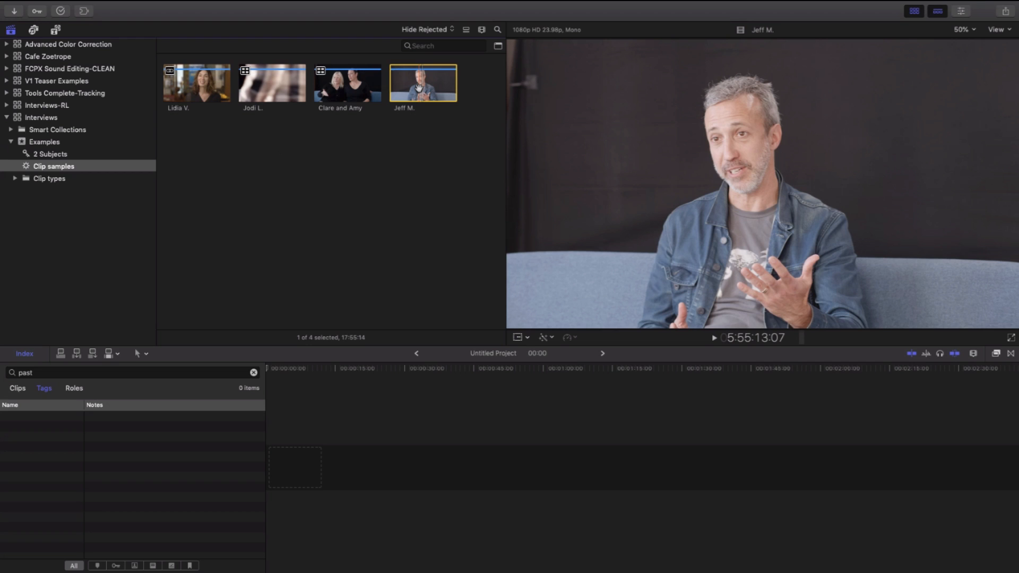
pyautogui.press('alt+super+2')
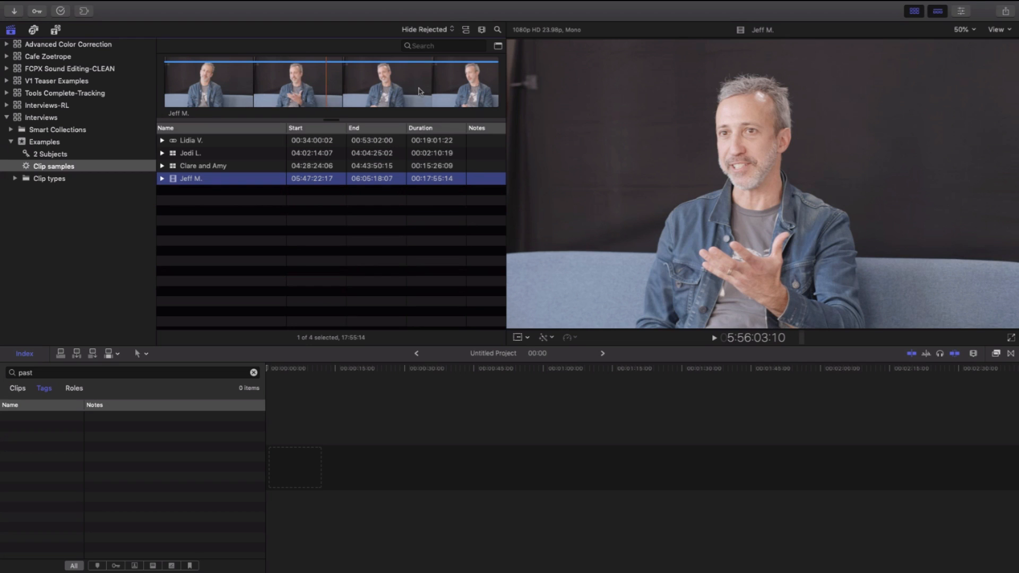
# Turn on audio waveforms for the browser's clip filmstrip.
pyautogui.click(481, 29)
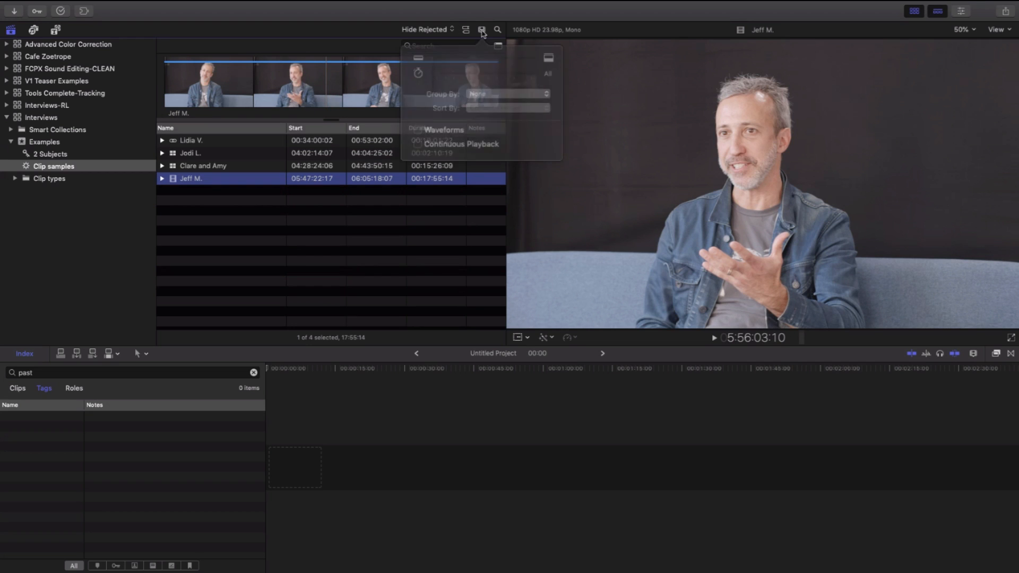
pyautogui.click(459, 121)
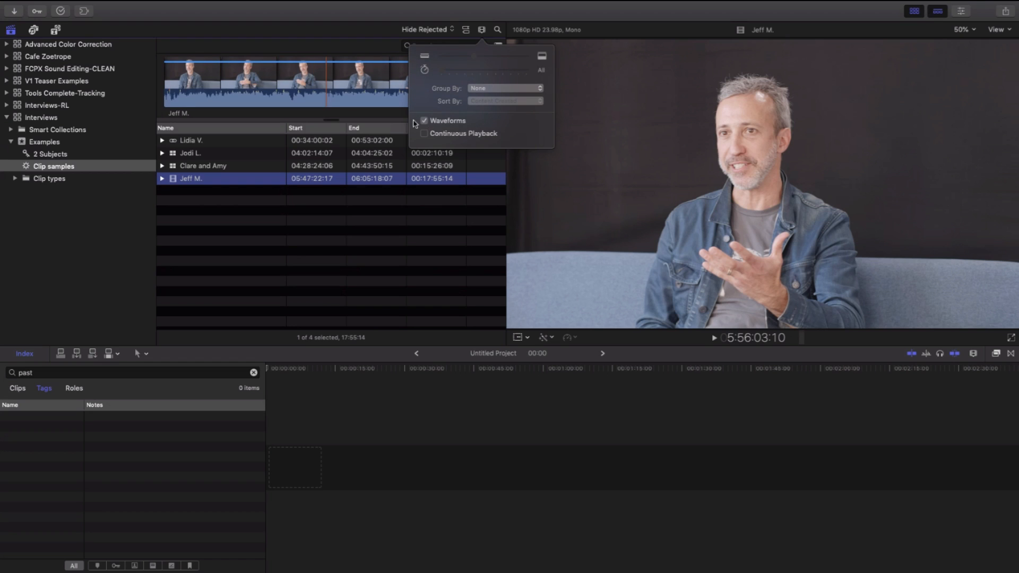
pyautogui.click(341, 213)
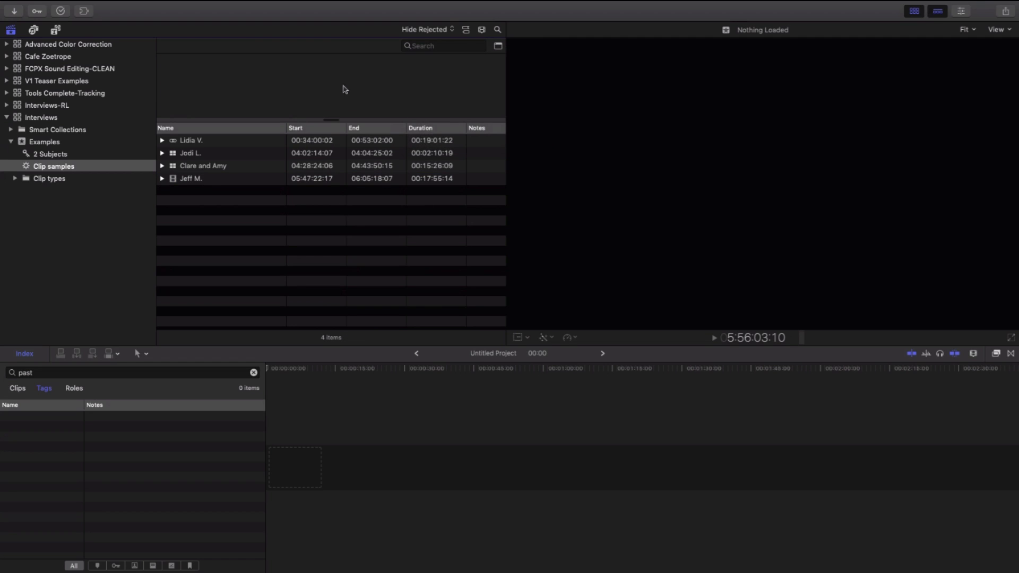
# Select the fourth interview clip in the list and expand its entry.
pyautogui.click(201, 179)
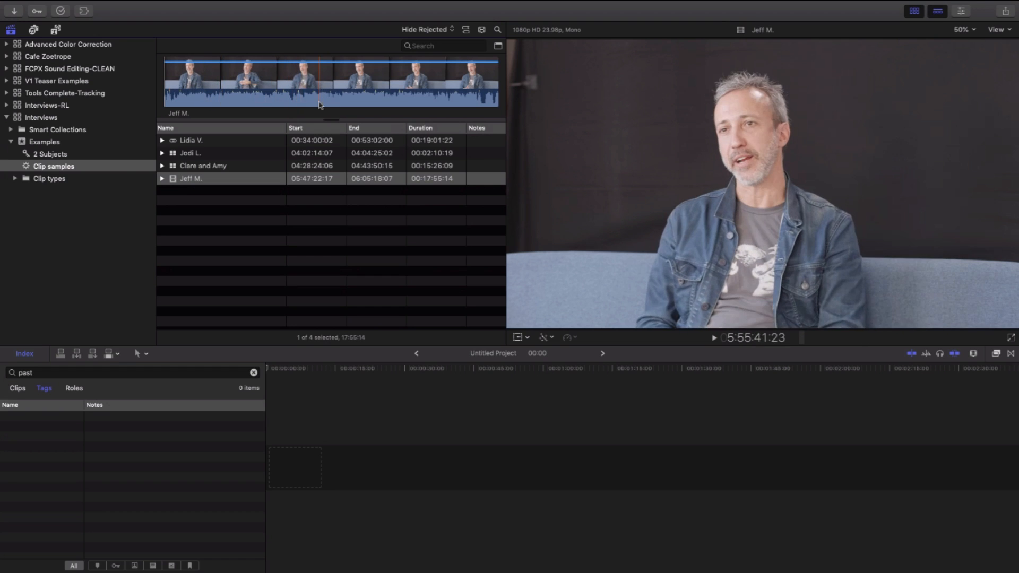
pyautogui.click(231, 180)
pyautogui.click(162, 179)
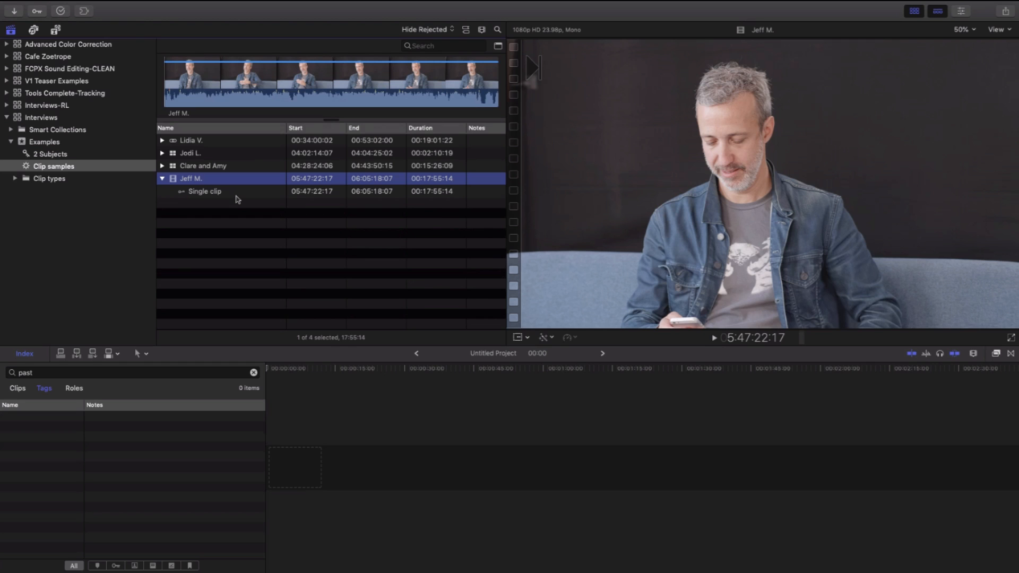
# Play the fourth interview clip, mark the range from 05:49:08:02 to 05:49:21:02 and rate it as a favorite.
pyautogui.click(196, 85)
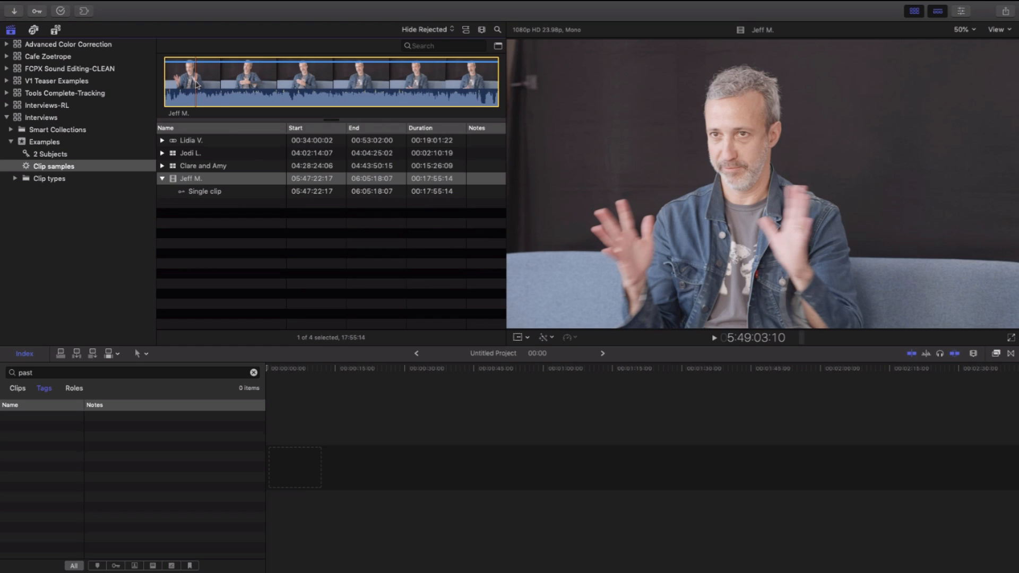
pyautogui.press('space')
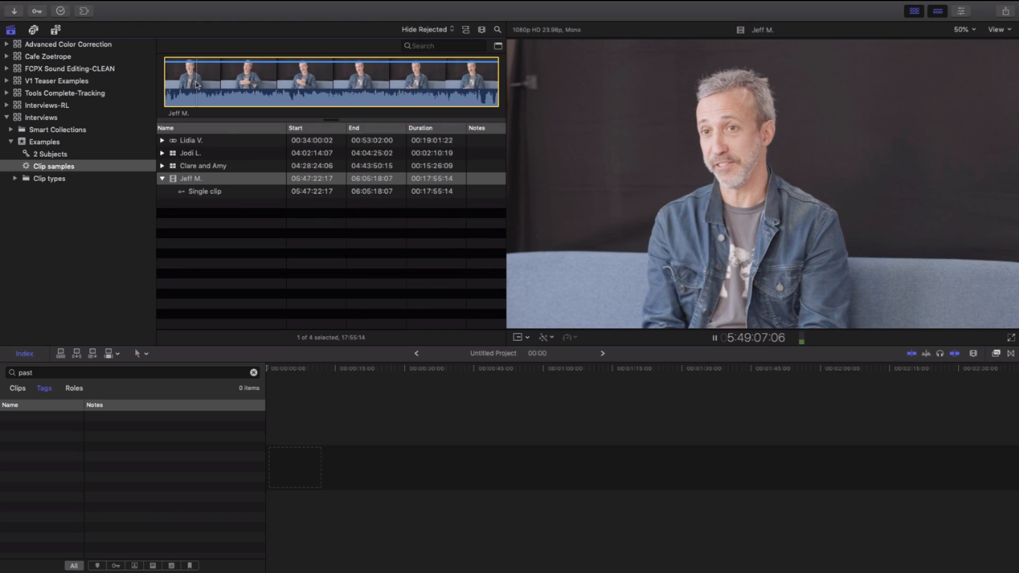
pyautogui.press('space')
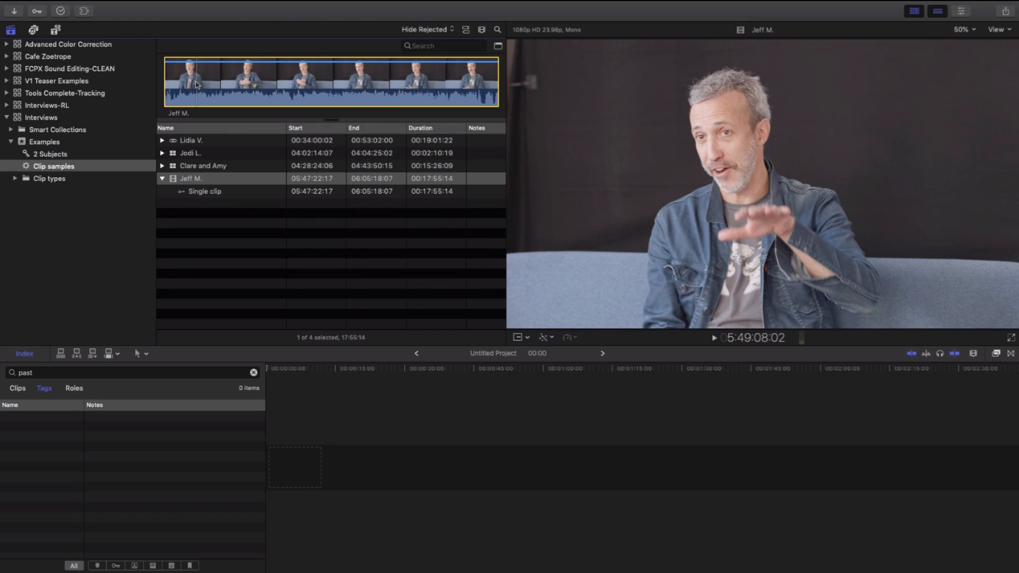
pyautogui.press('i')
pyautogui.press('space')
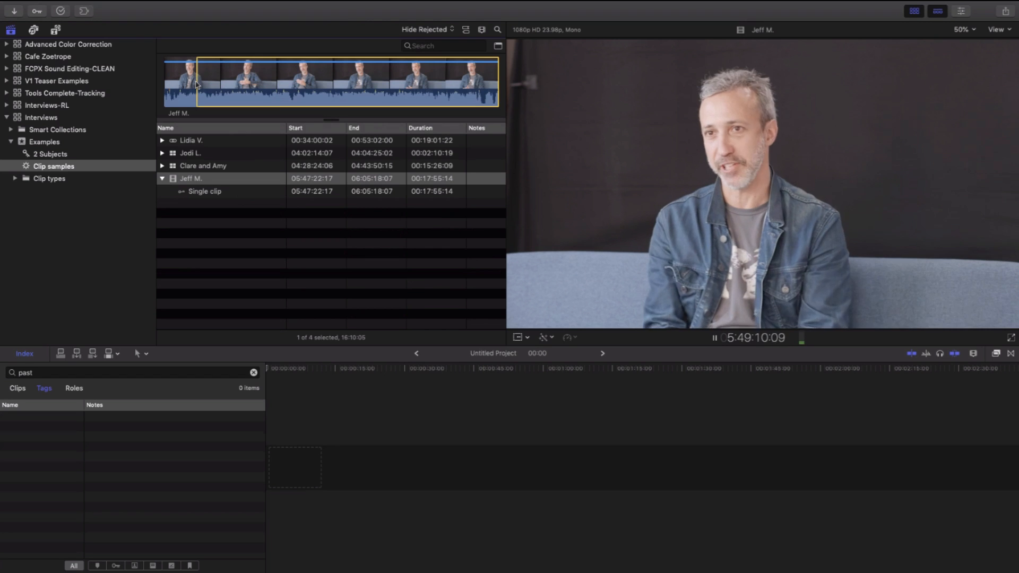
pyautogui.press('space')
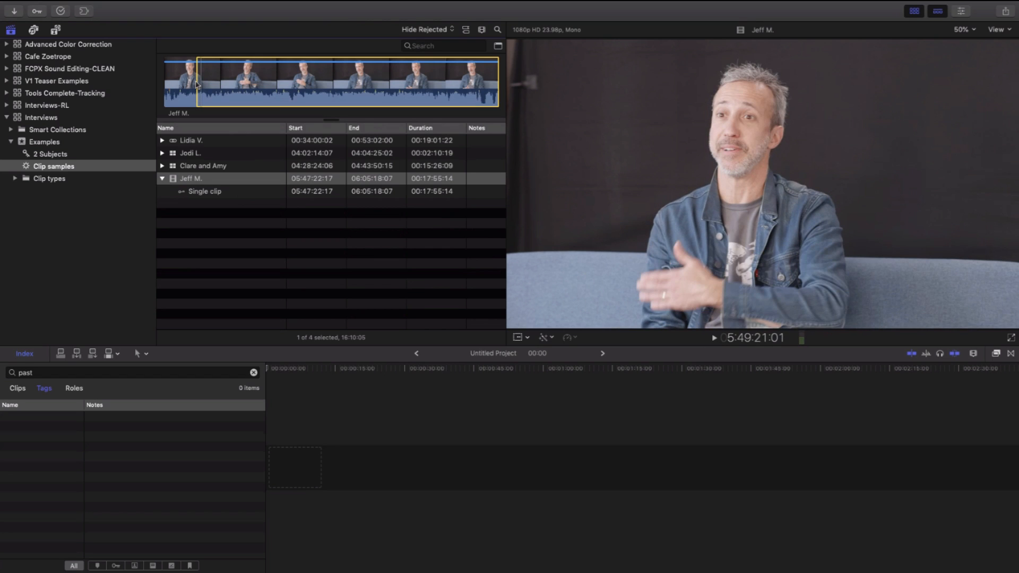
pyautogui.press('o')
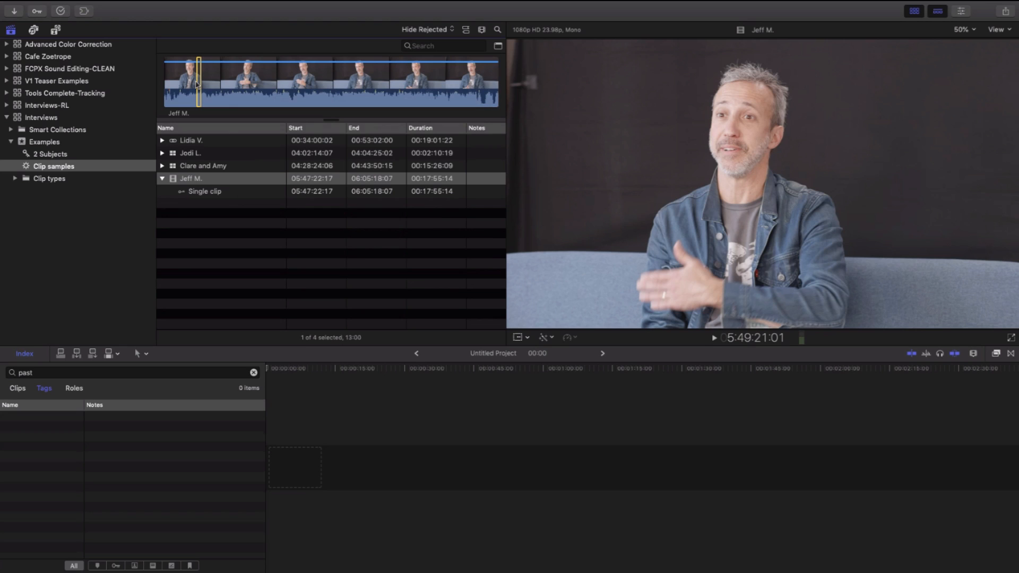
pyautogui.press('f')
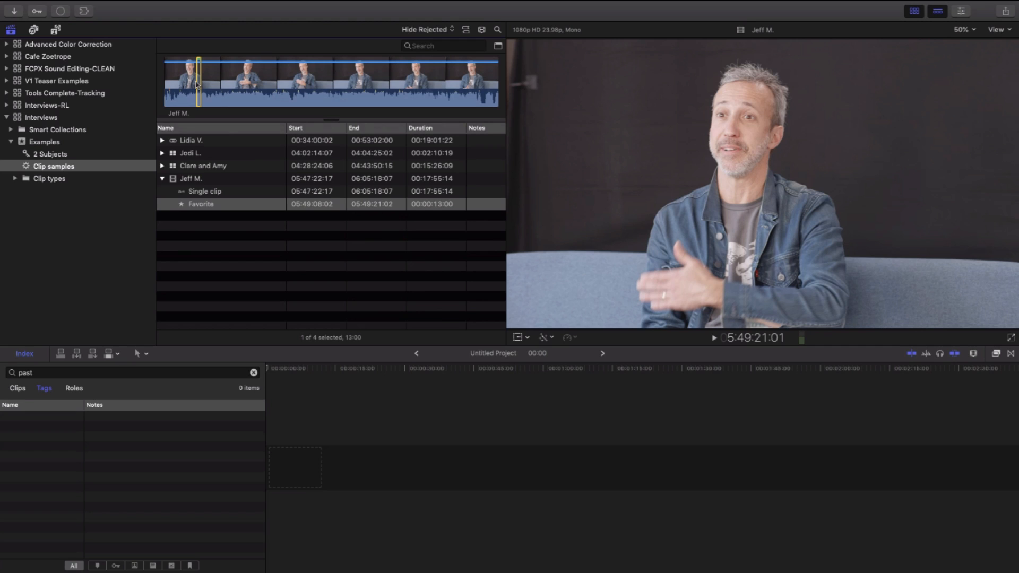
# Rename the new favorite range "service training".
pyautogui.click(197, 84)
pyautogui.press('Return')
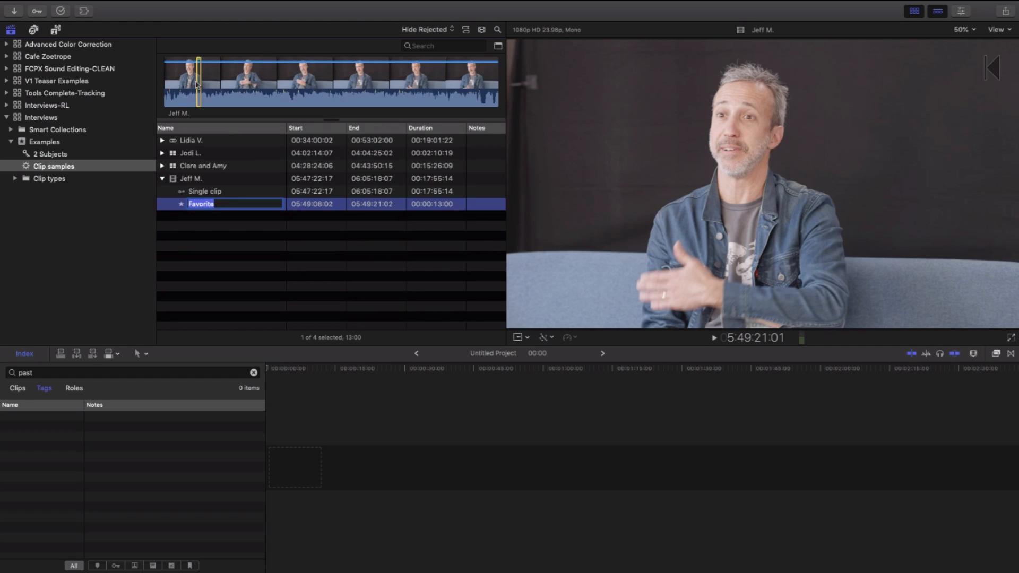
pyautogui.write('service training')
pyautogui.press('Return')
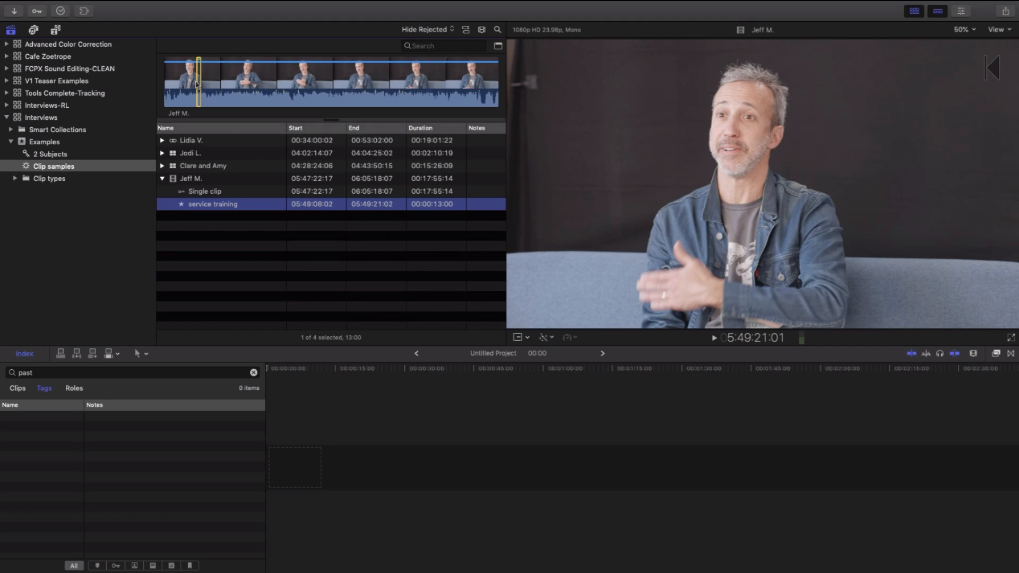
# Continue playing the clip, mark the range from 05:49:35:22 to 05:49:45:00 and rate it as a favorite.
pyautogui.click(197, 84)
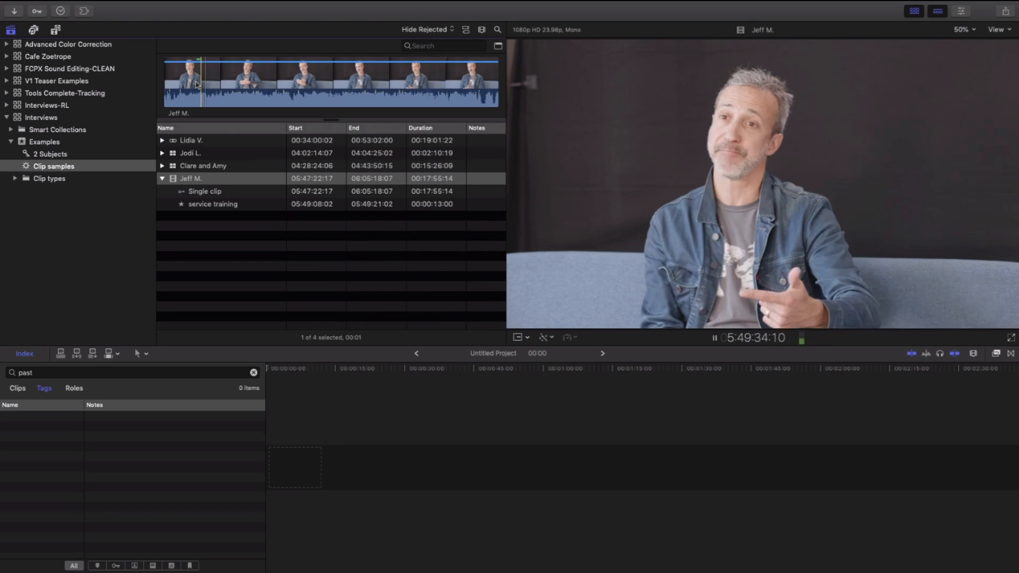
pyautogui.press('i')
pyautogui.press('space')
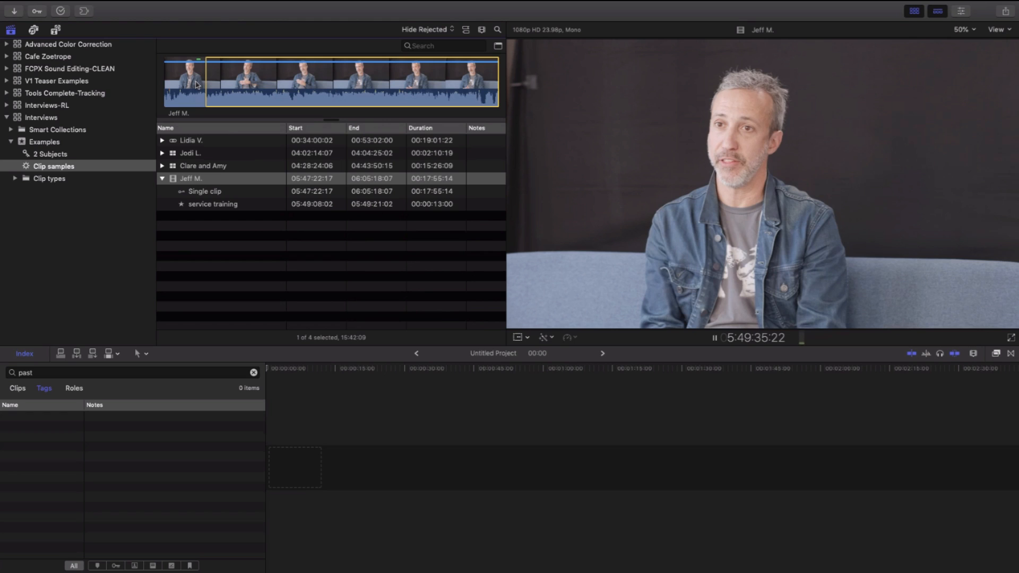
pyautogui.press('space')
pyautogui.press('o')
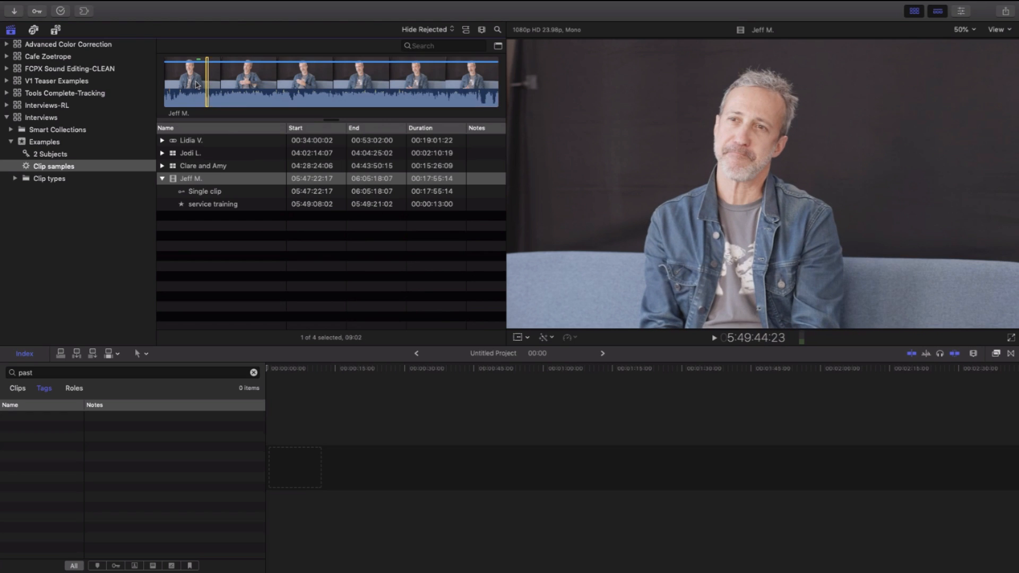
pyautogui.press('f')
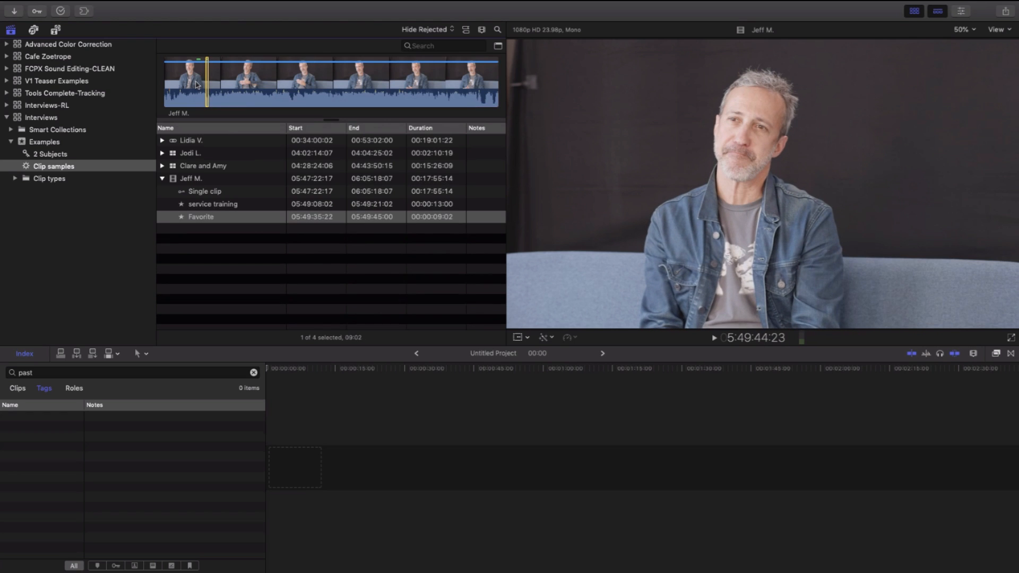
# Rename the second favorite range "menu design".
pyautogui.press('Return')
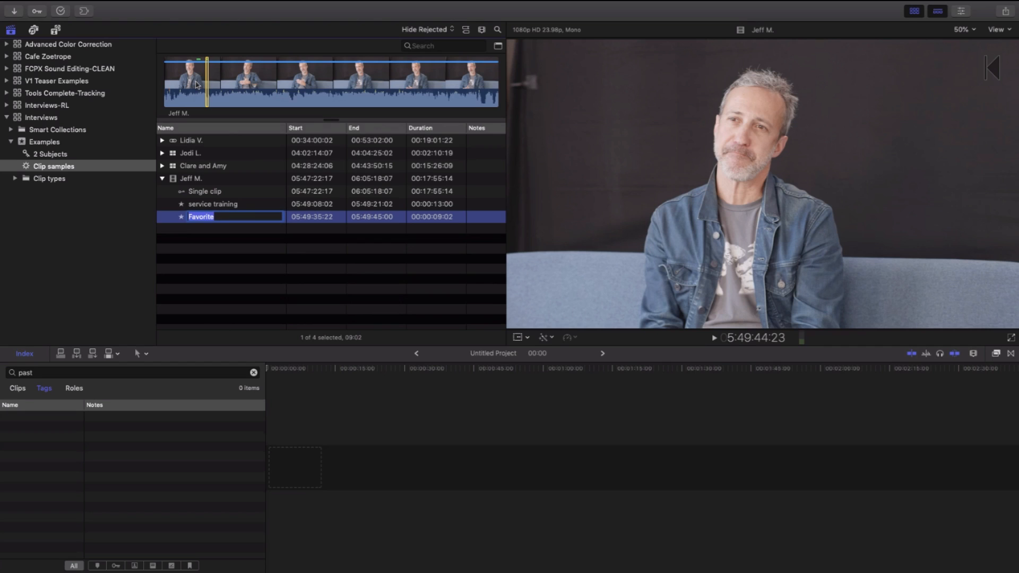
pyautogui.write('menu desing')
pyautogui.press('BackSpace')
pyautogui.press('BackSpace')
pyautogui.write('gn')
pyautogui.press('Return')
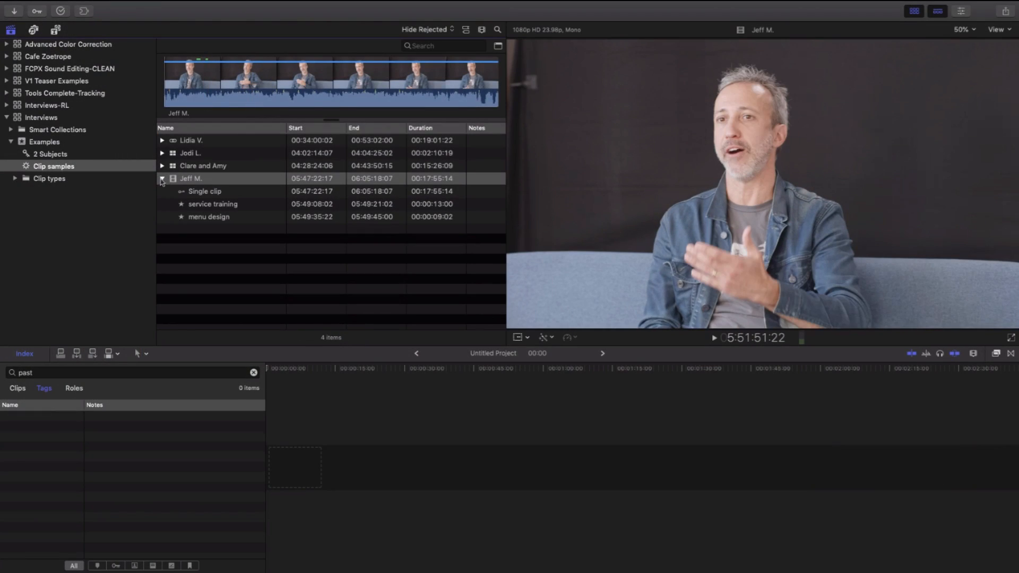
# Search the collapsed clip list for "menu", expand the matching clip to examine its favorites and clear the search.
pyautogui.click(166, 179)
pyautogui.click(163, 179)
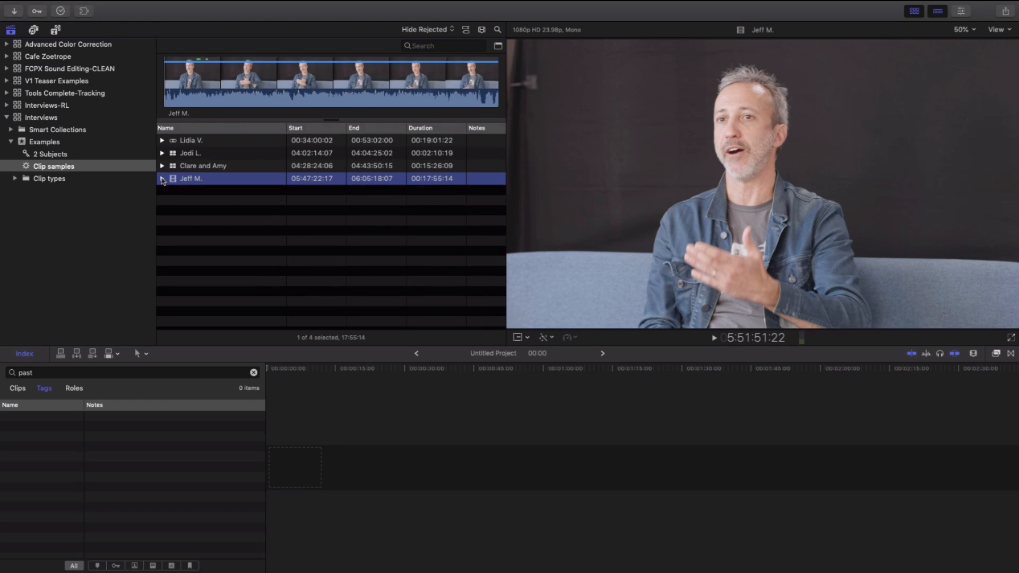
pyautogui.click(434, 47)
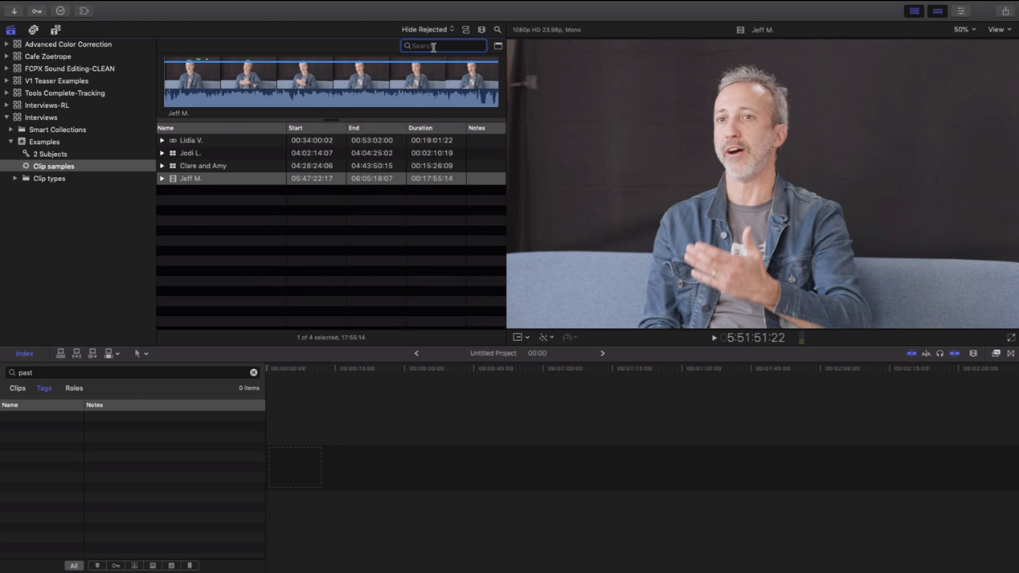
pyautogui.write('meunu')
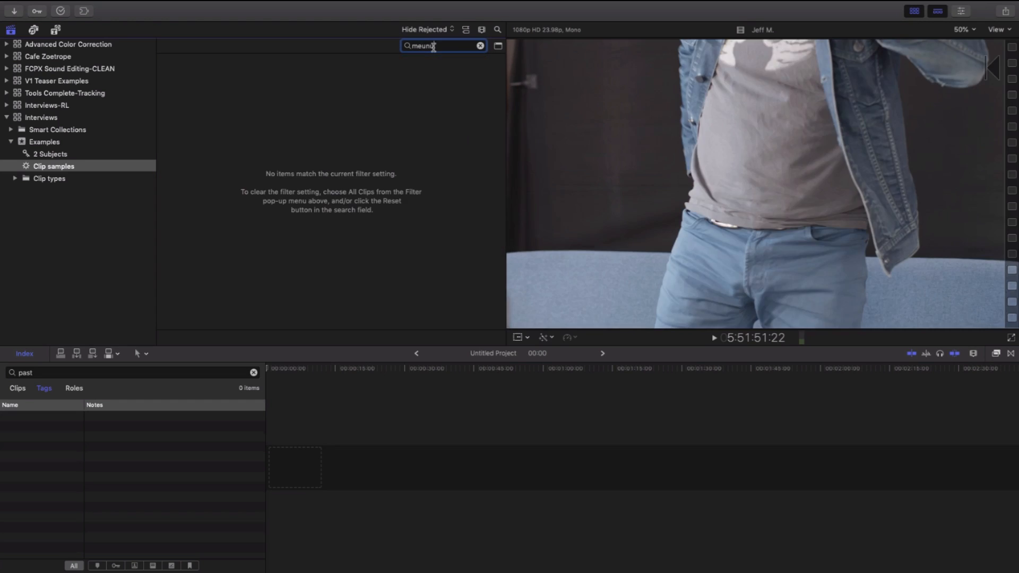
pyautogui.press('BackSpace')
pyautogui.press('BackSpace')
pyautogui.press('BackSpace')
pyautogui.write('nu')
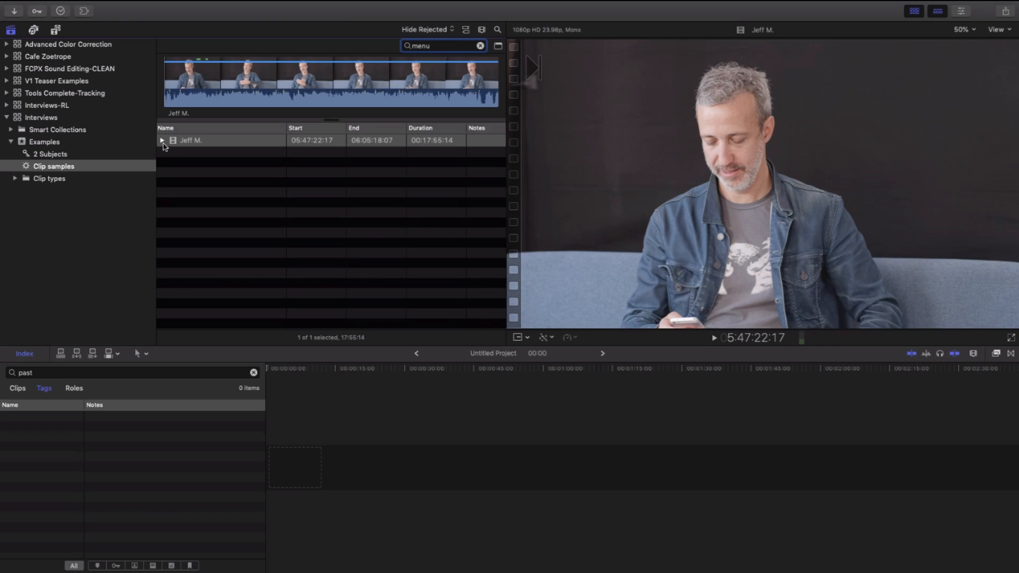
pyautogui.click(163, 142)
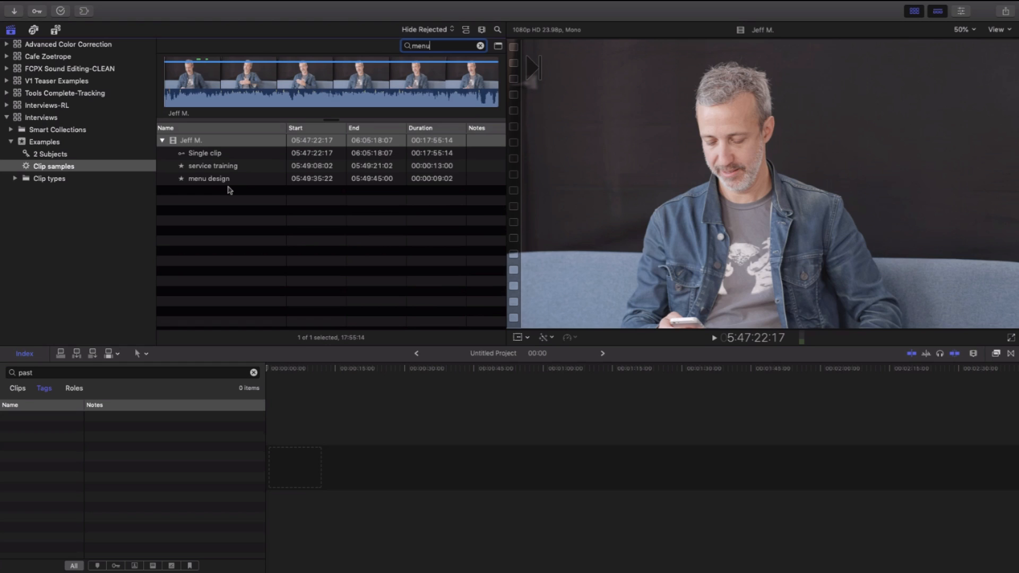
pyautogui.click(480, 46)
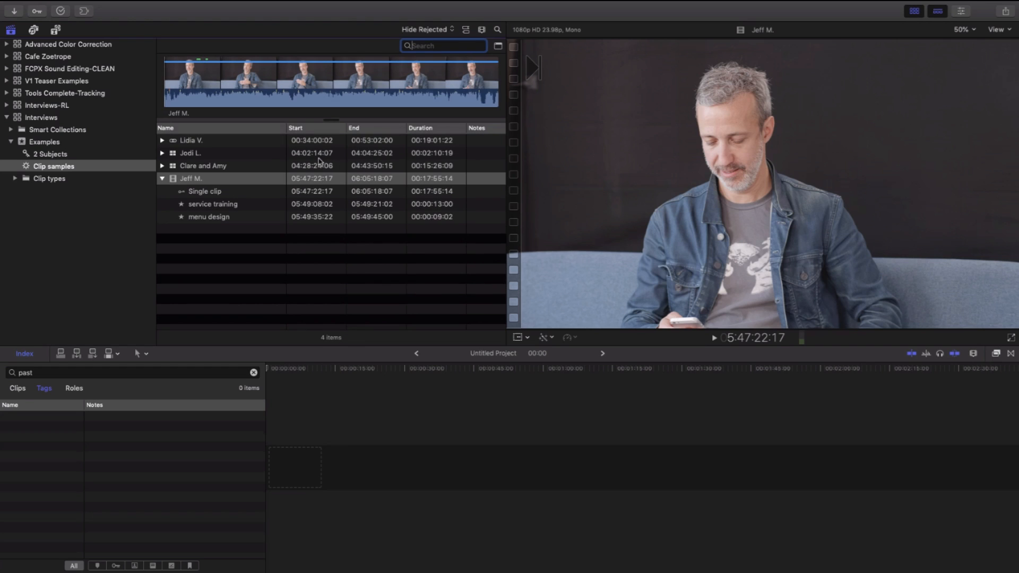
# Place the Notes column directly after the Name column in the clip list and widen it.
pyautogui.hscroll(3, 319, 161)
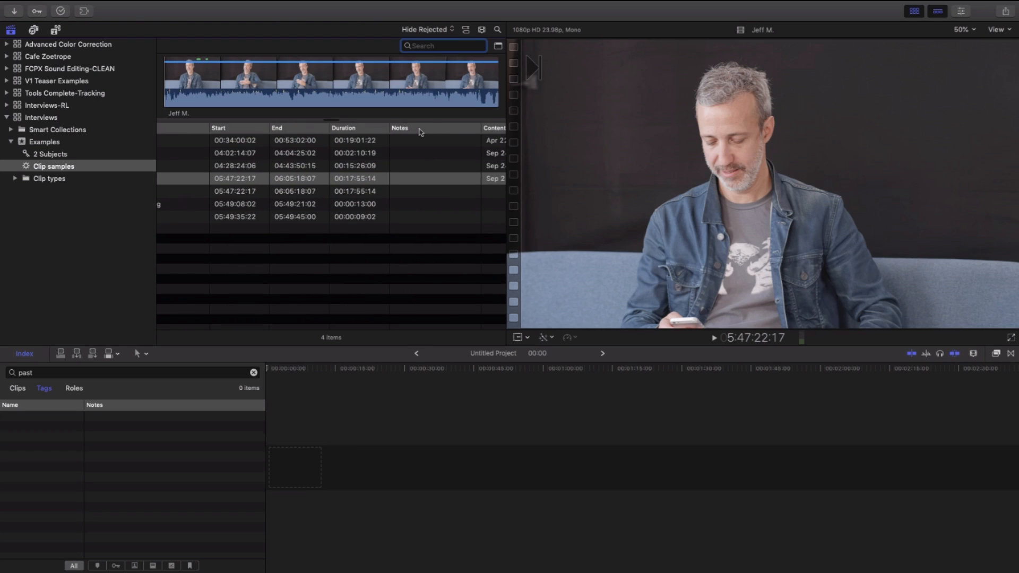
pyautogui.rightClick(421, 132)
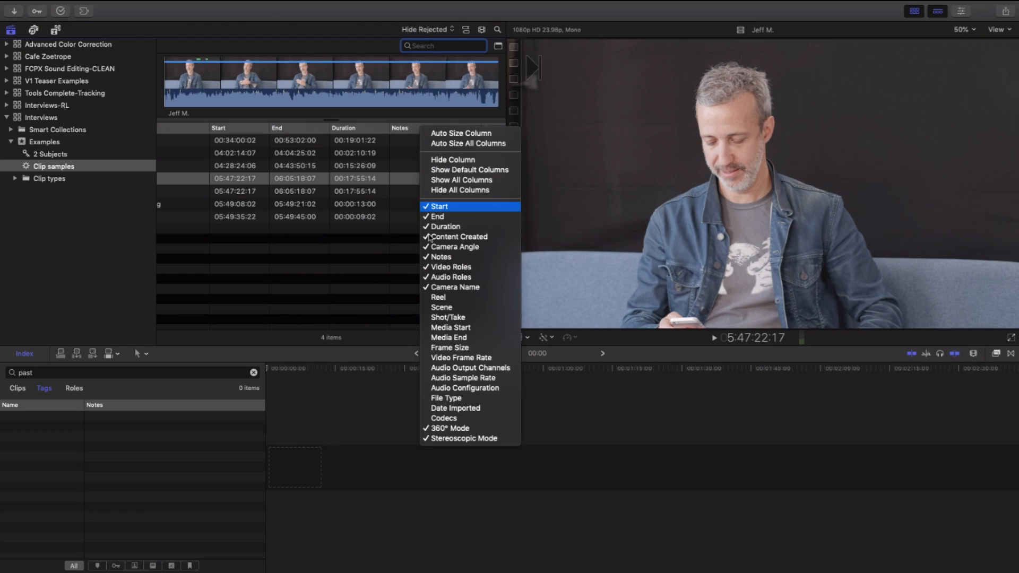
pyautogui.click(355, 267)
pyautogui.hscroll(-3, 355, 267)
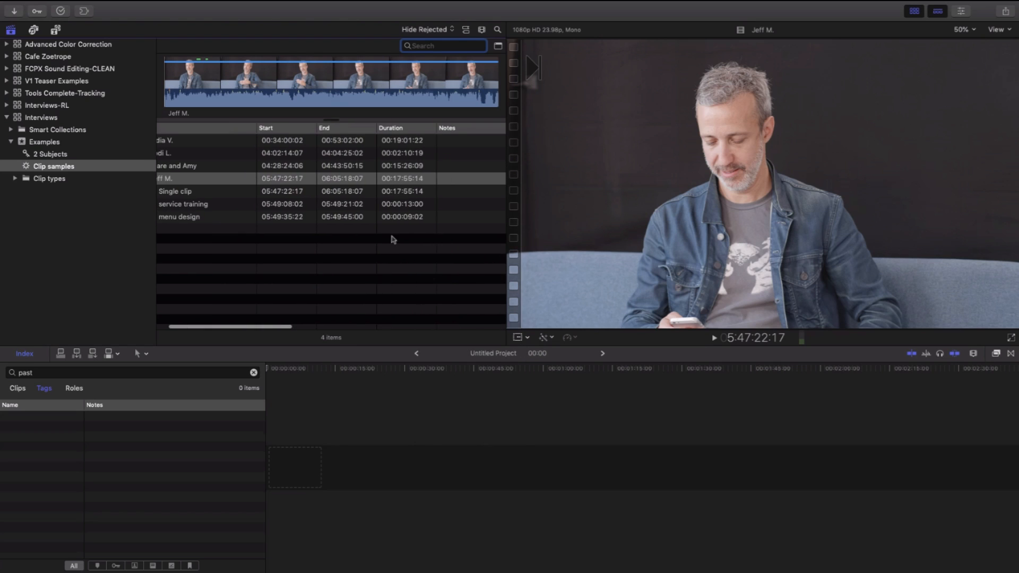
pyautogui.moveTo(451, 129); pyautogui.dragTo(274, 128)
pyautogui.hscroll(-2, 239, 159)
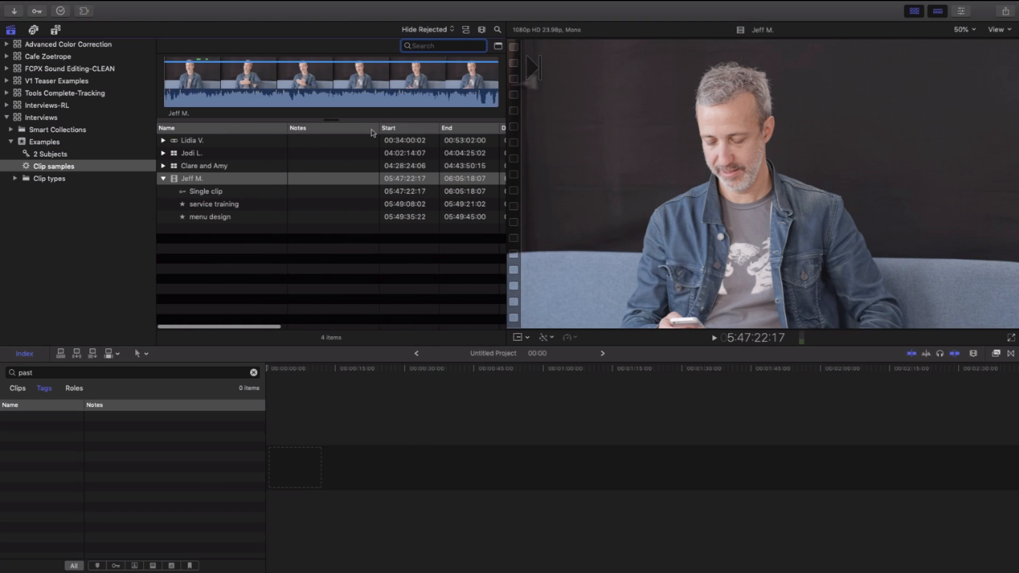
pyautogui.moveTo(379, 130); pyautogui.dragTo(478, 134)
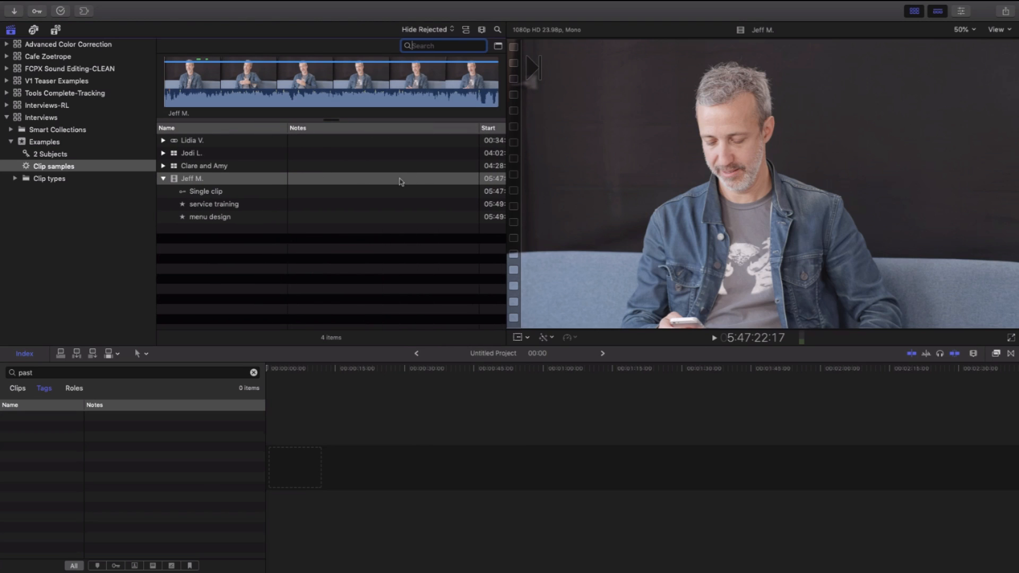
# Mark a range from 05:51:11:11 to 05:51:40:19 in the expanded interview clip.
pyautogui.click(236, 77)
pyautogui.click(236, 77)
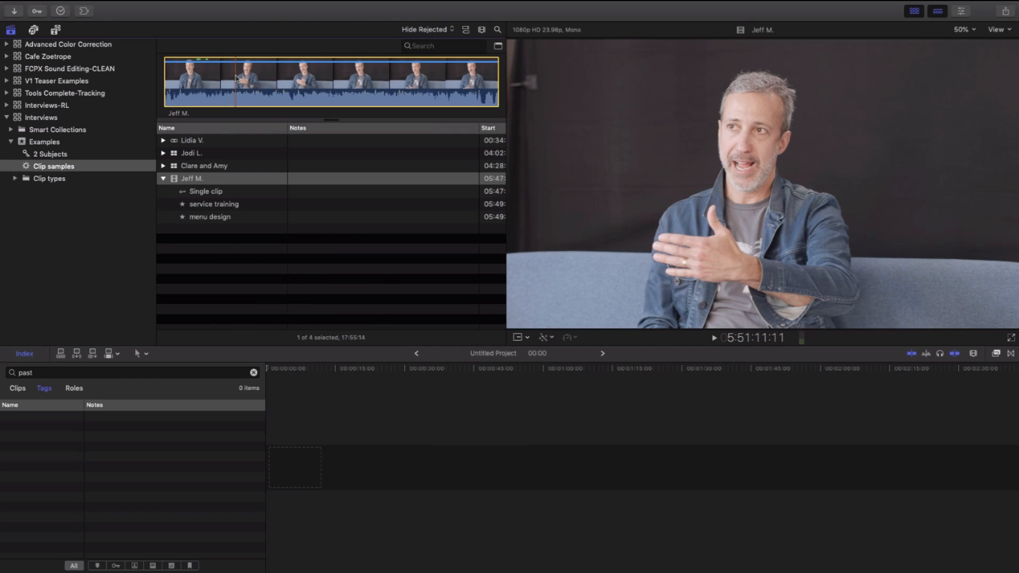
pyautogui.press('i')
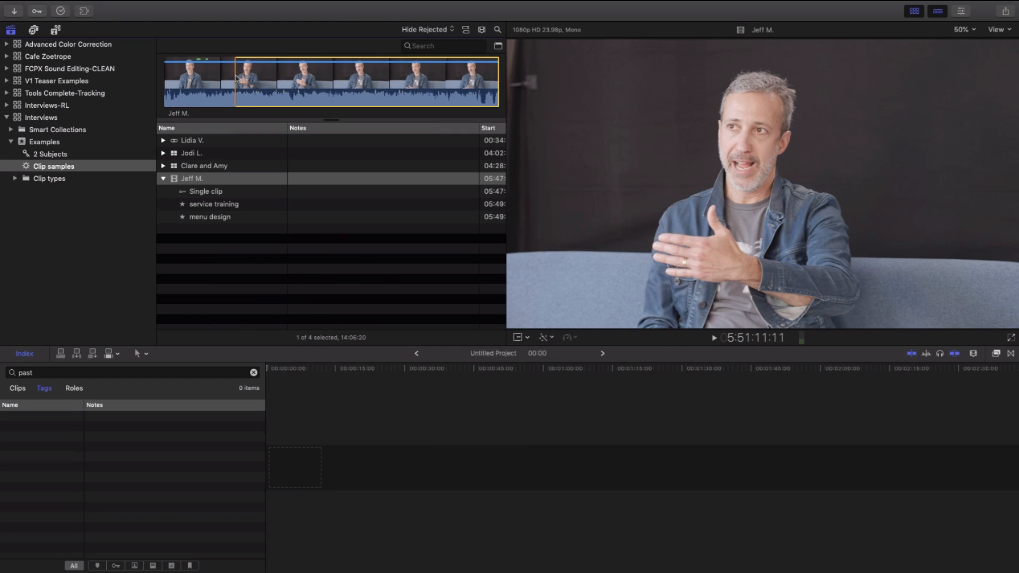
pyautogui.press('o')
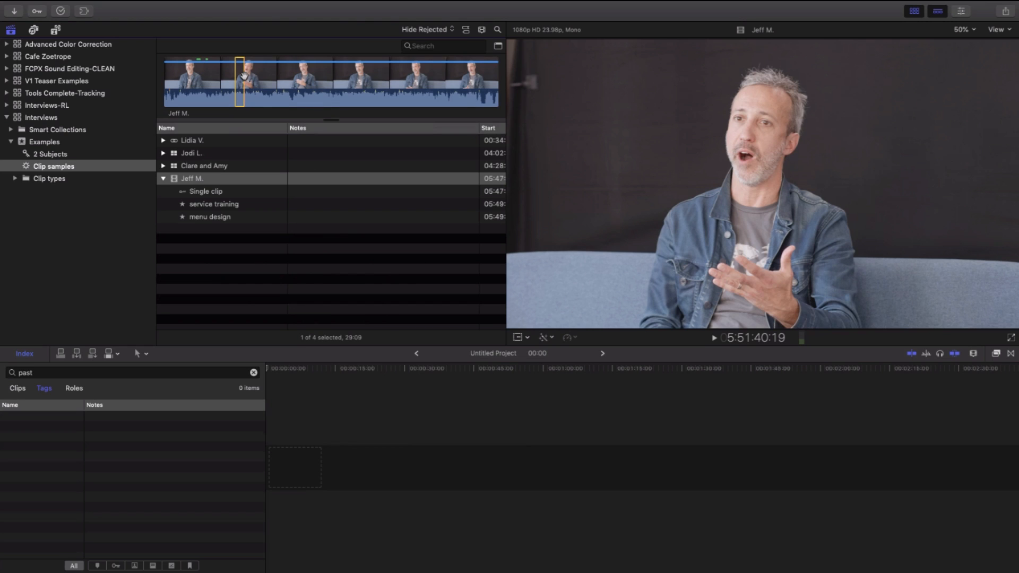
# Assign the Food keyword to the marked range and enter "calamari and pasta discussion" as its note.
pyautogui.press('super+k')
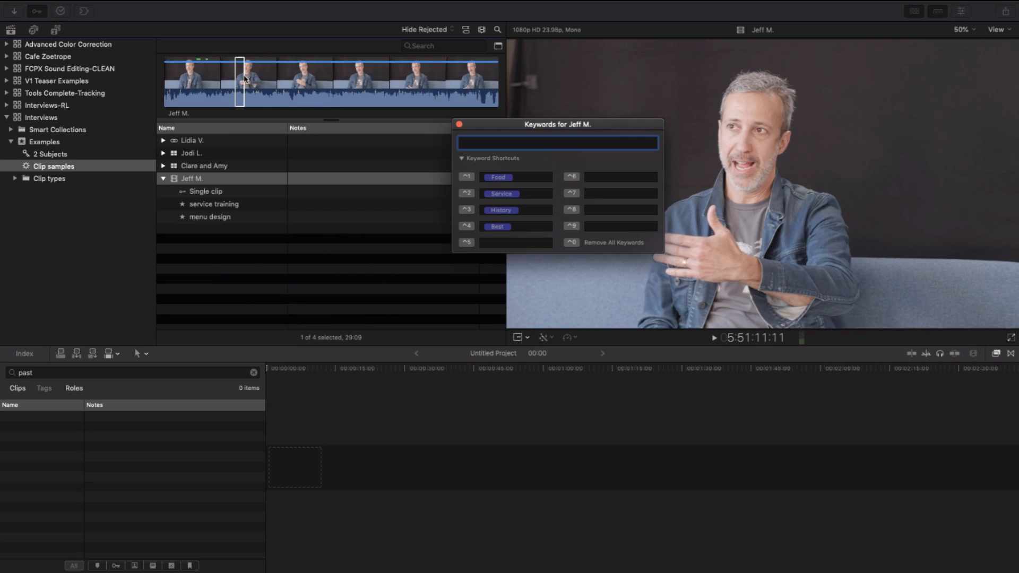
pyautogui.moveTo(509, 125); pyautogui.dragTo(535, 114)
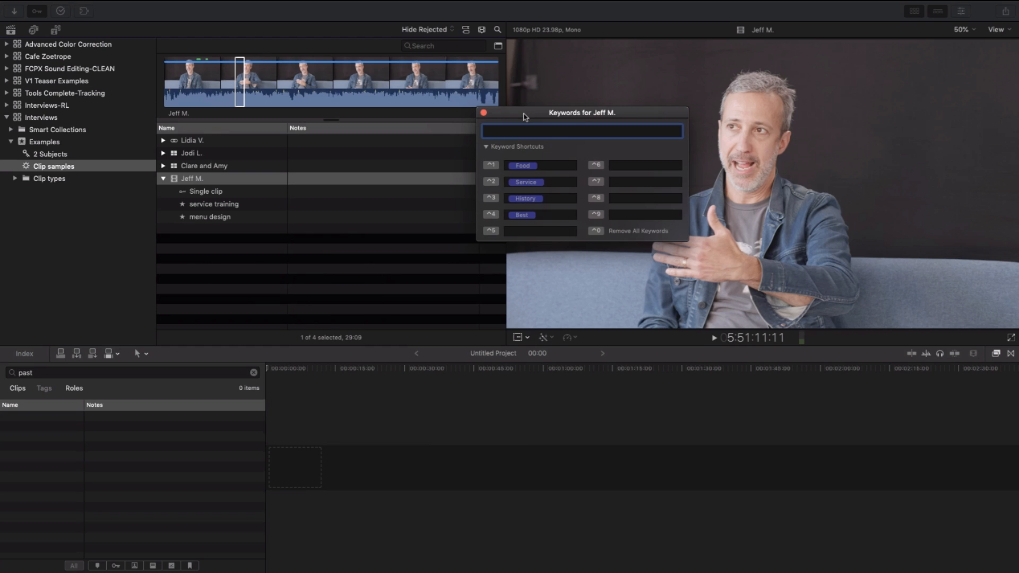
pyautogui.click(242, 88)
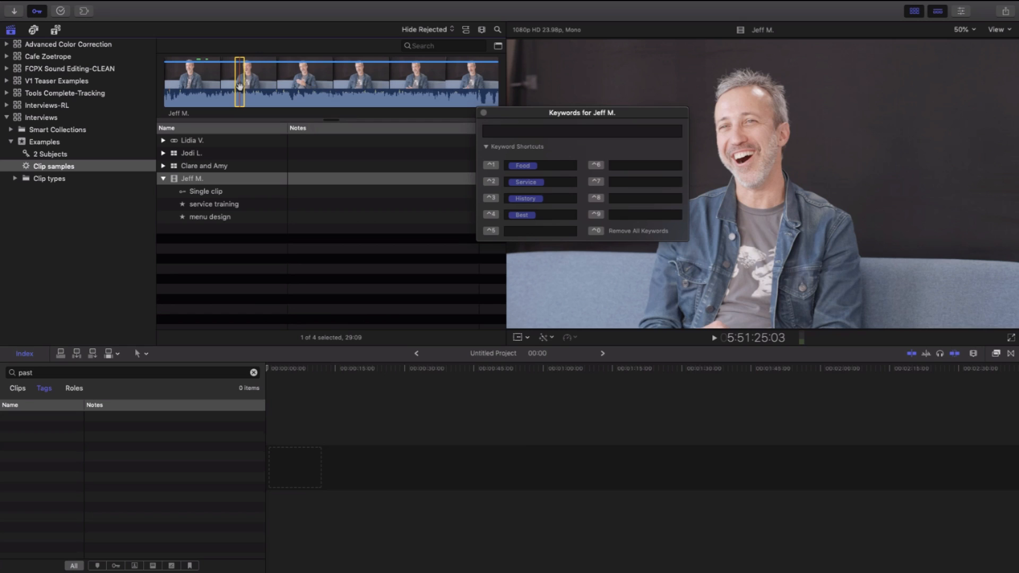
pyautogui.hotkey('ctrl', '1')
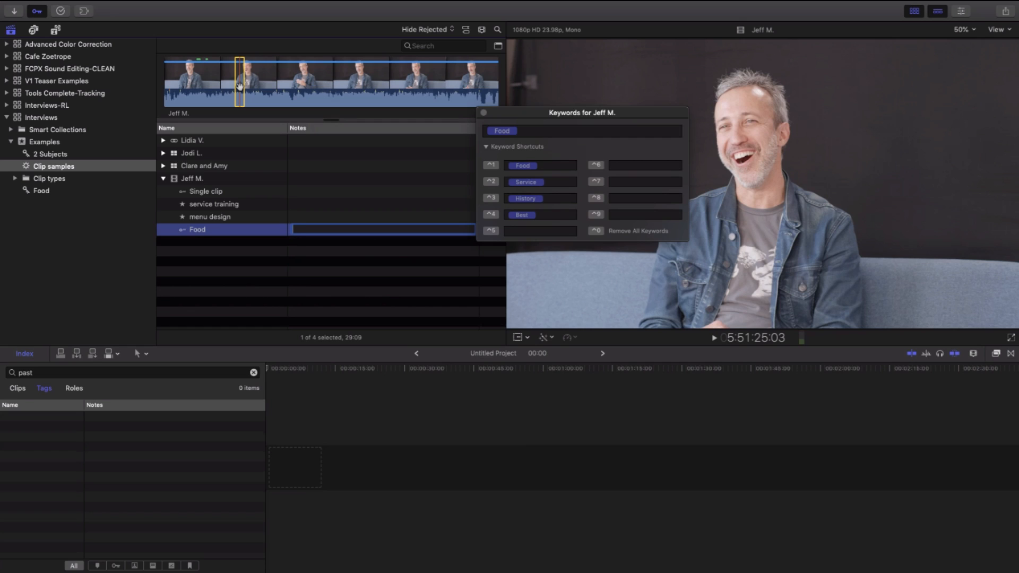
pyautogui.write('calamari and pasta discussion')
pyautogui.press('Return')
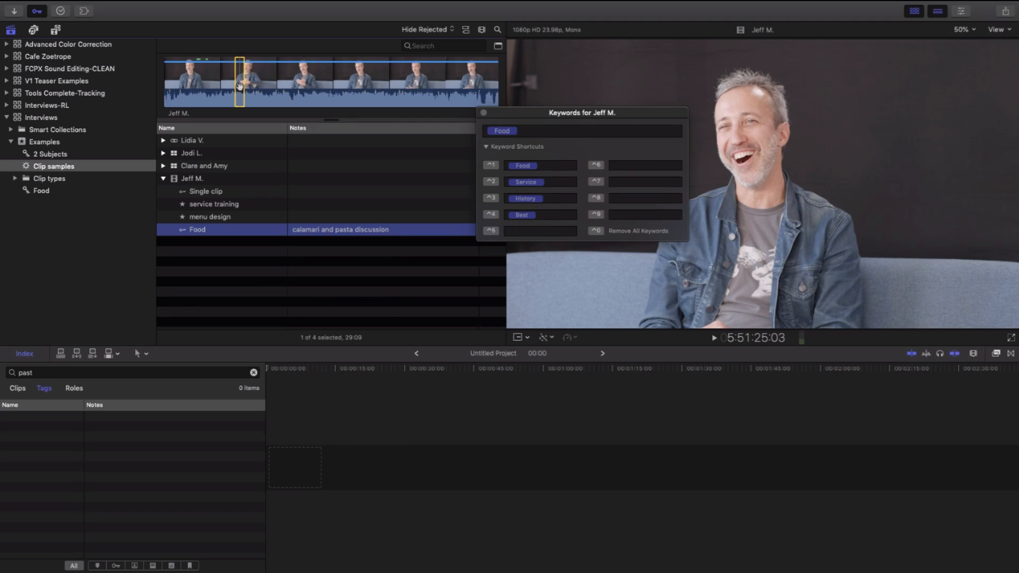
# Mark a range from 05:52:50:12 to 05:53:28:08 in the same clip and assign it the Service and Best keywords.
pyautogui.press('Home')
pyautogui.click(240, 87)
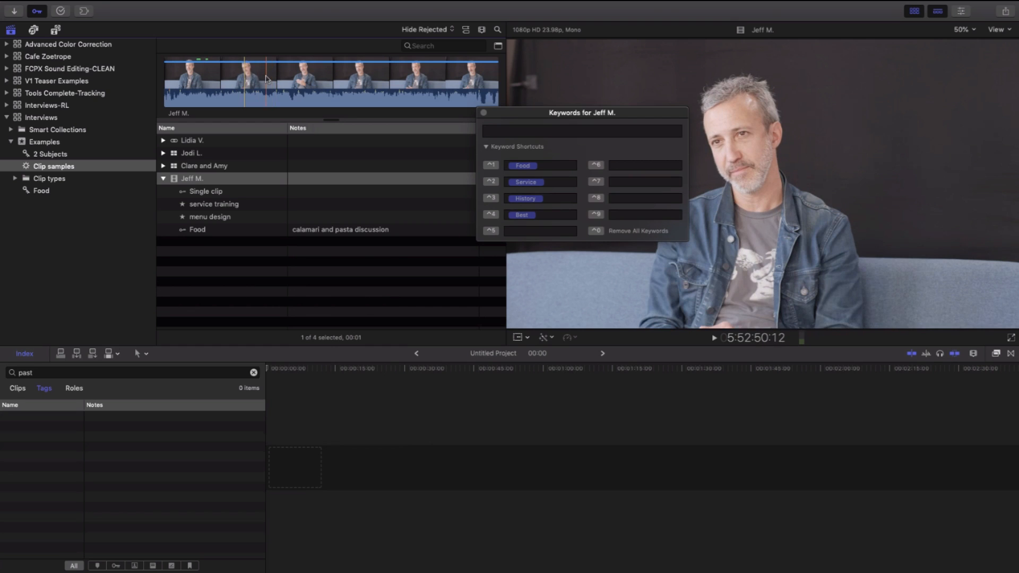
pyautogui.press('i')
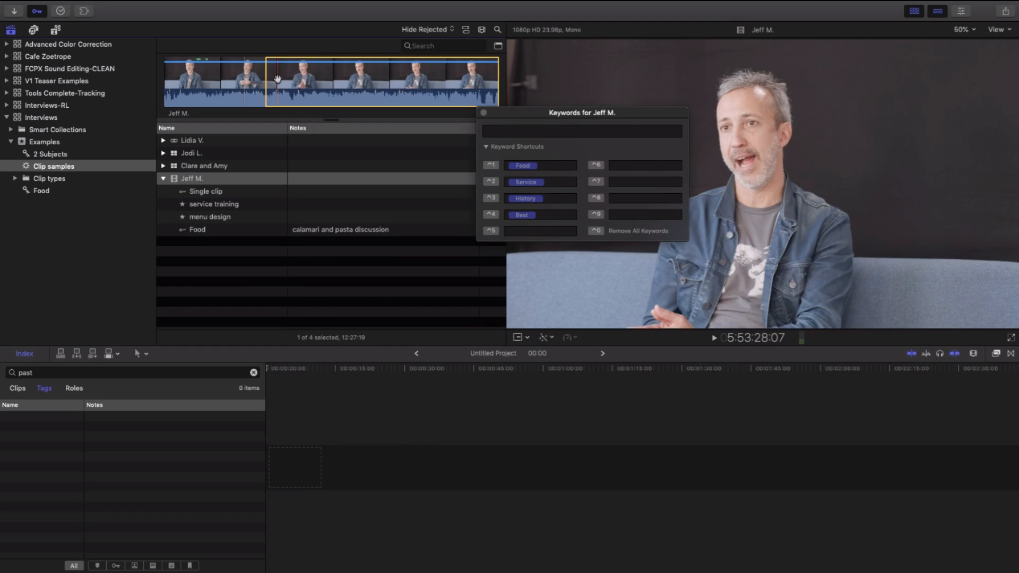
pyautogui.press('o')
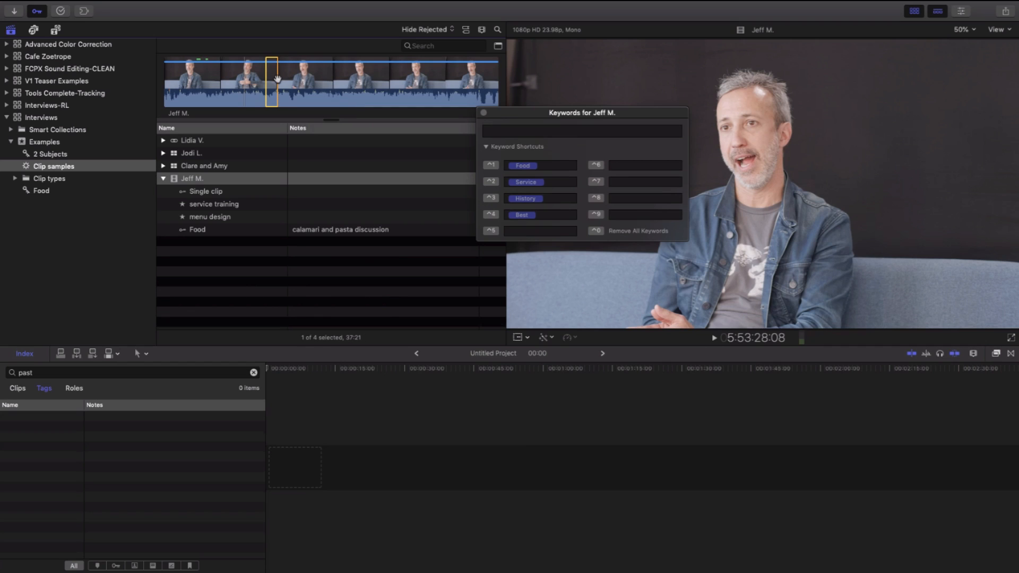
pyautogui.hotkey('ctrl', '2')
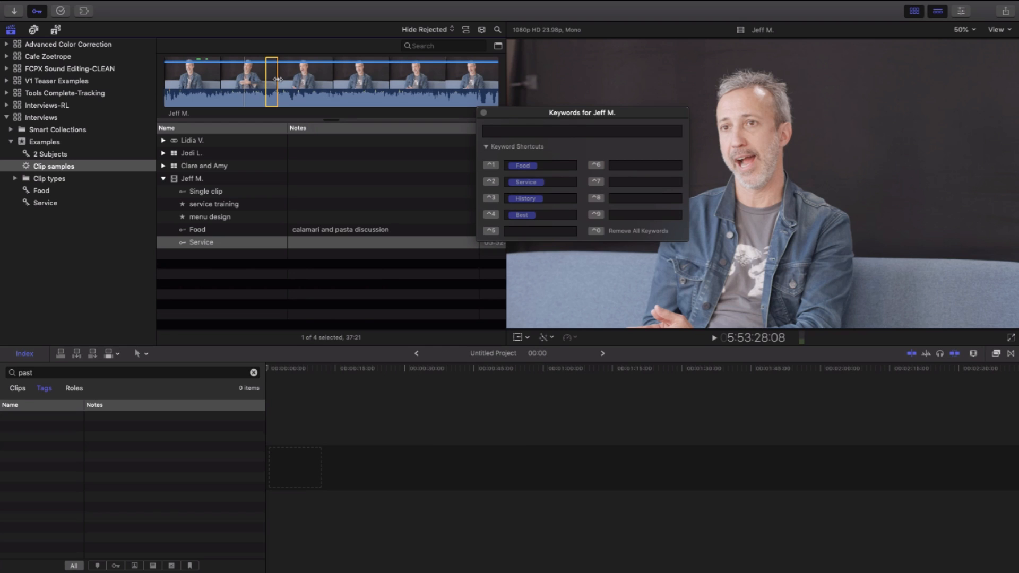
pyautogui.hotkey('ctrl', '4')
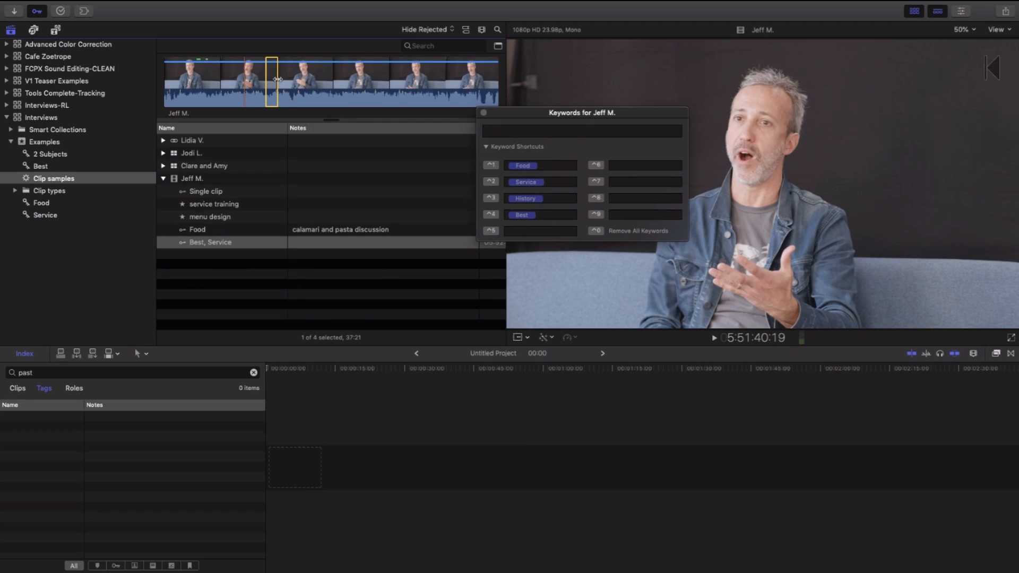
# Enter "service training and customers" as the note of the Best, Service range and close the keyword editor.
pyautogui.click(382, 242)
pyautogui.click(382, 242)
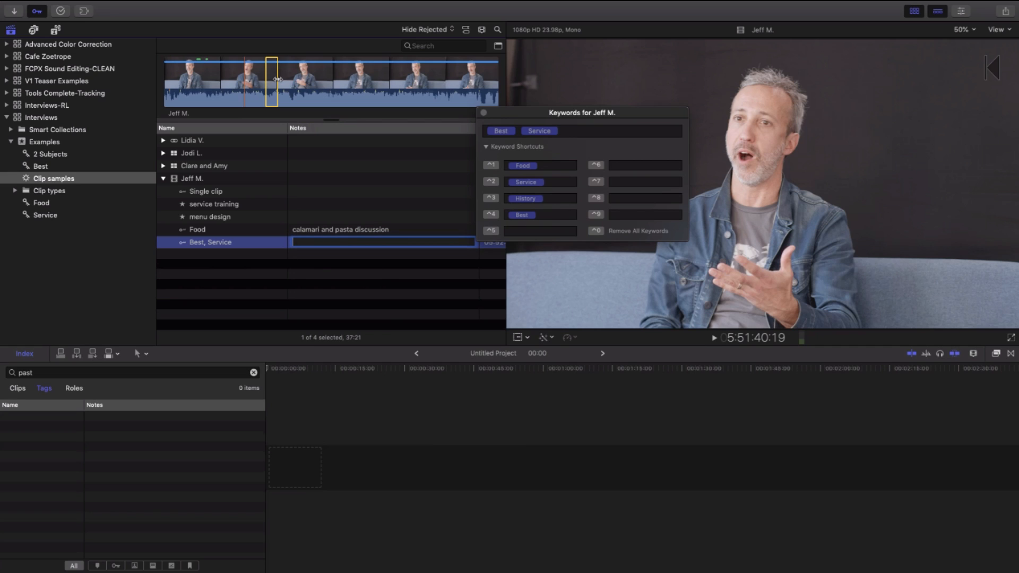
pyautogui.write('service training and customer')
pyautogui.write('s')
pyautogui.press('Return')
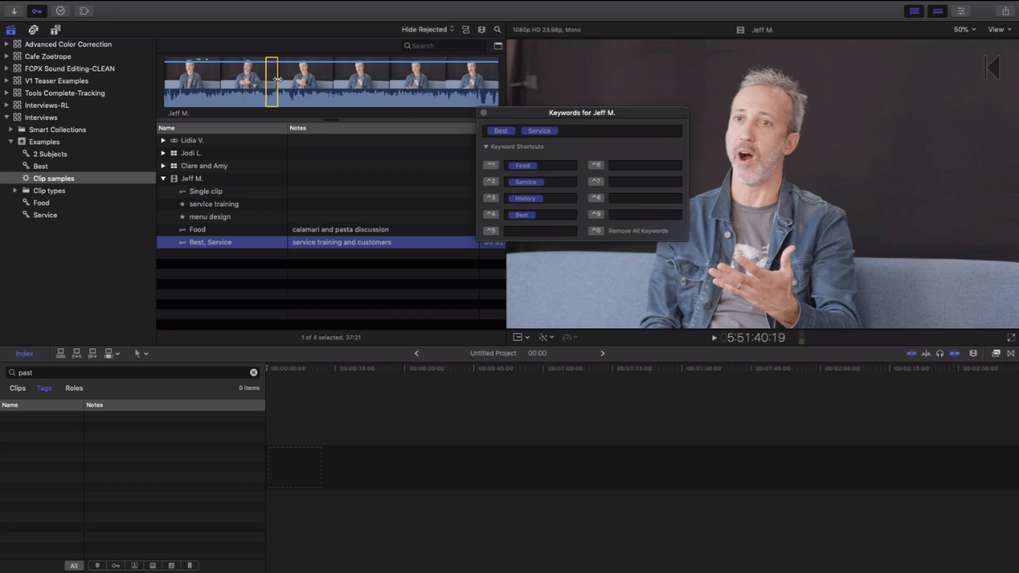
pyautogui.click(484, 113)
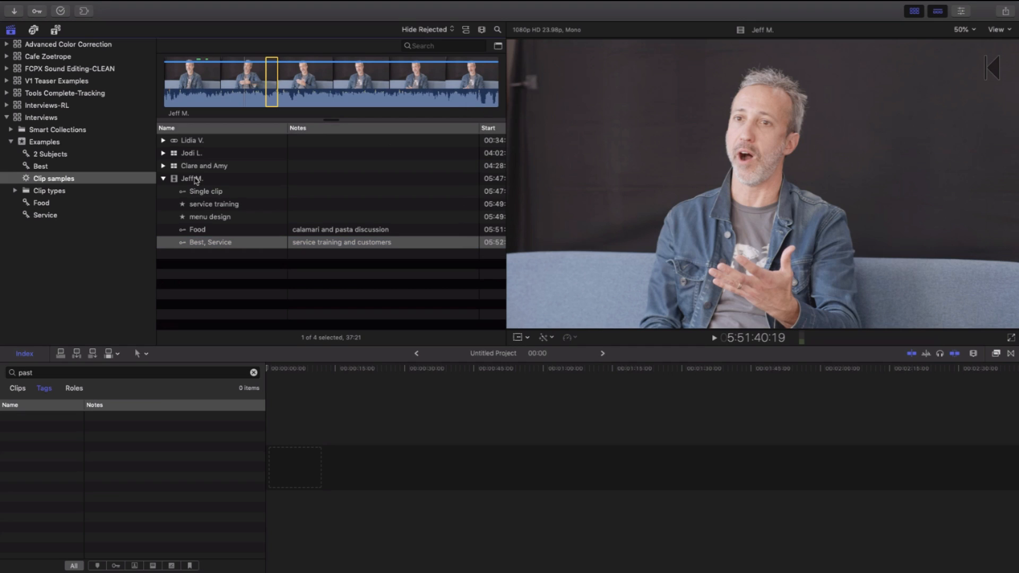
# Search the whole Examples event for "calamari", expand the matching clip to examine its ranges and notes, and clear the search.
pyautogui.click(46, 144)
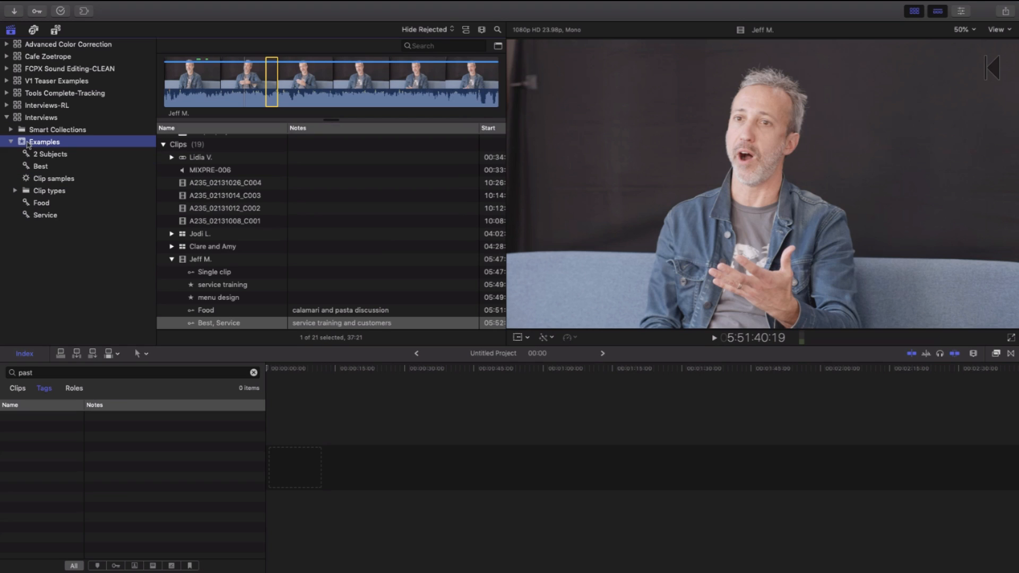
pyautogui.click(171, 259)
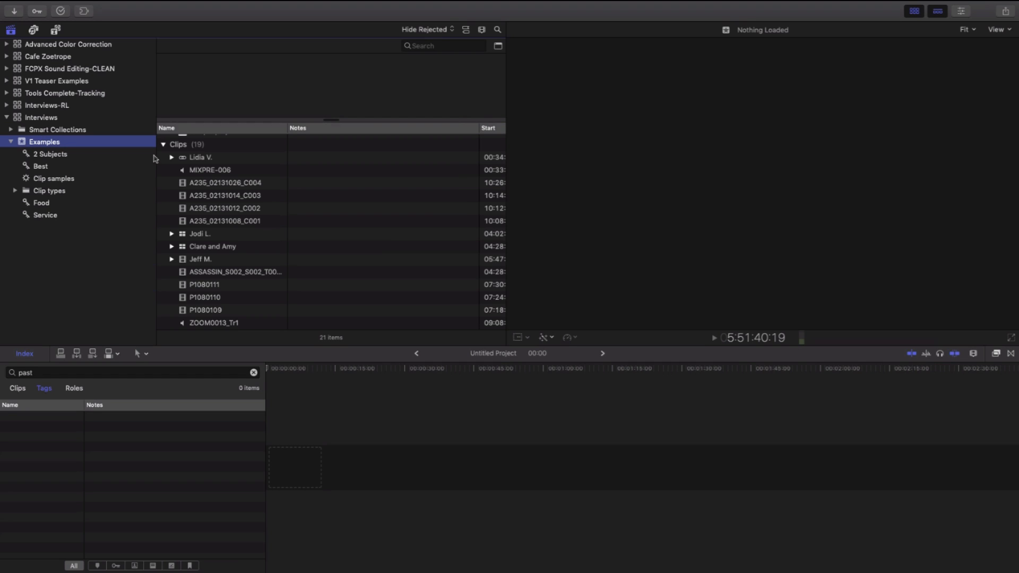
pyautogui.click(163, 145)
pyautogui.click(430, 46)
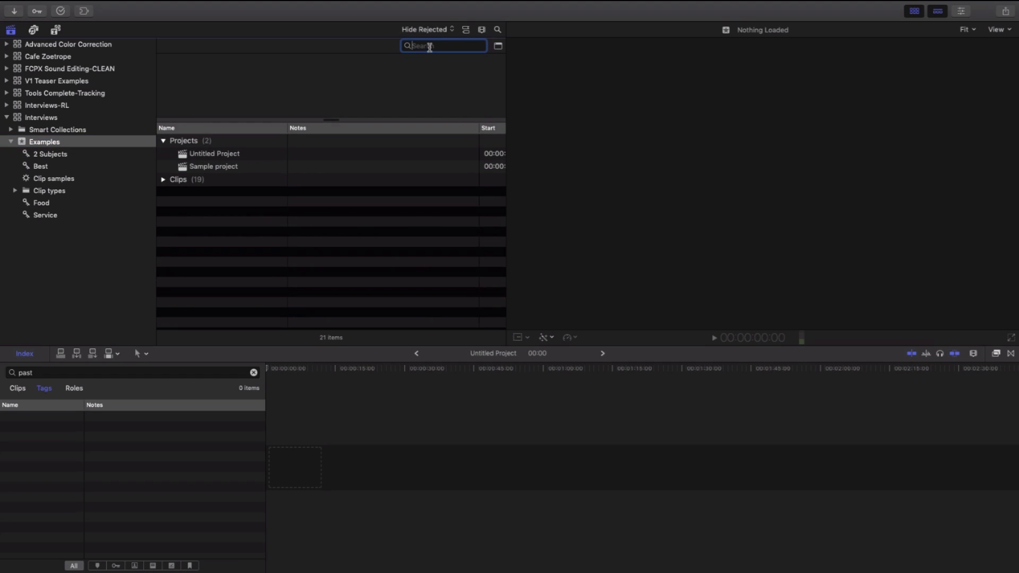
pyautogui.write('calamari')
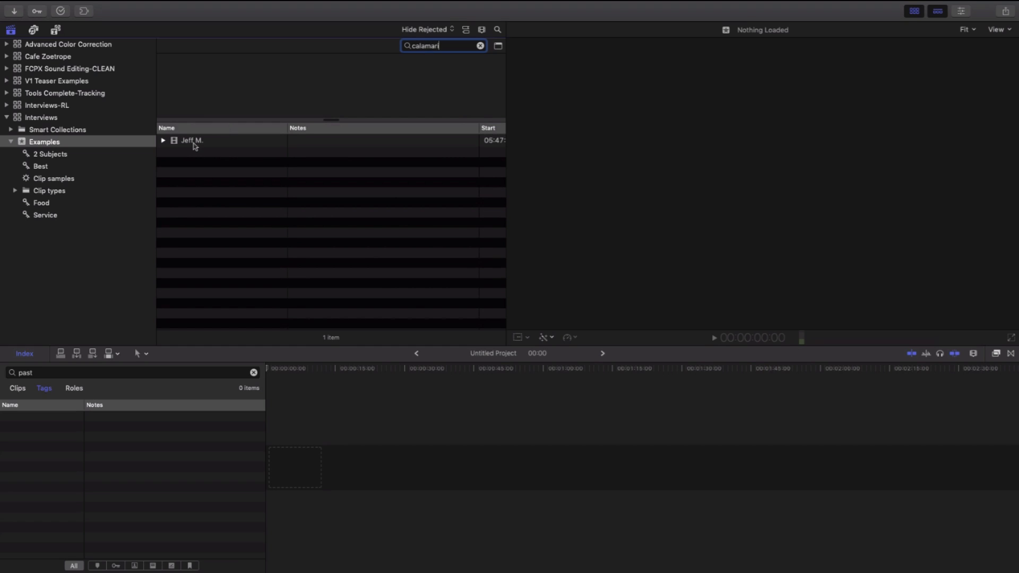
pyautogui.click(163, 140)
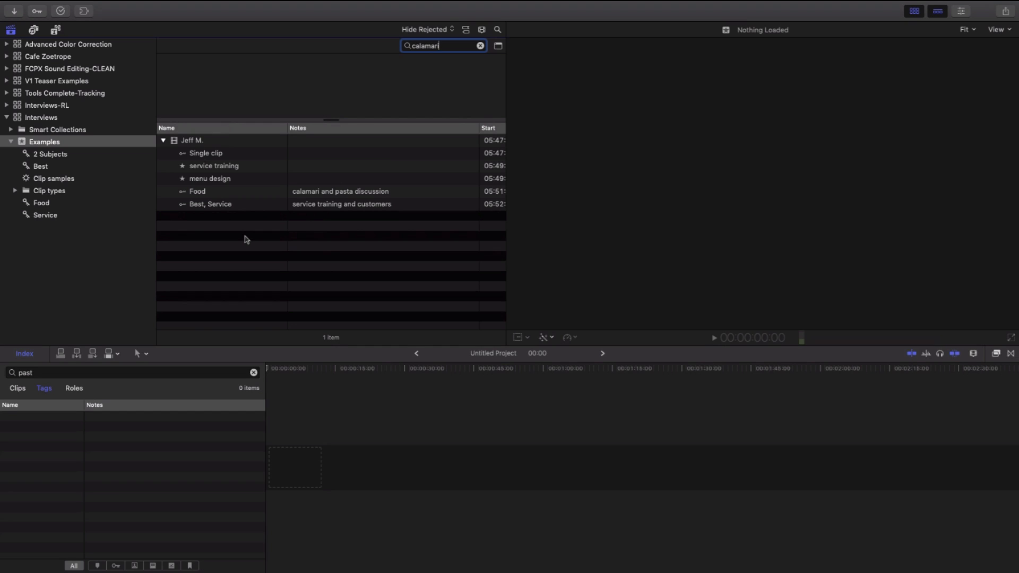
pyautogui.click(481, 47)
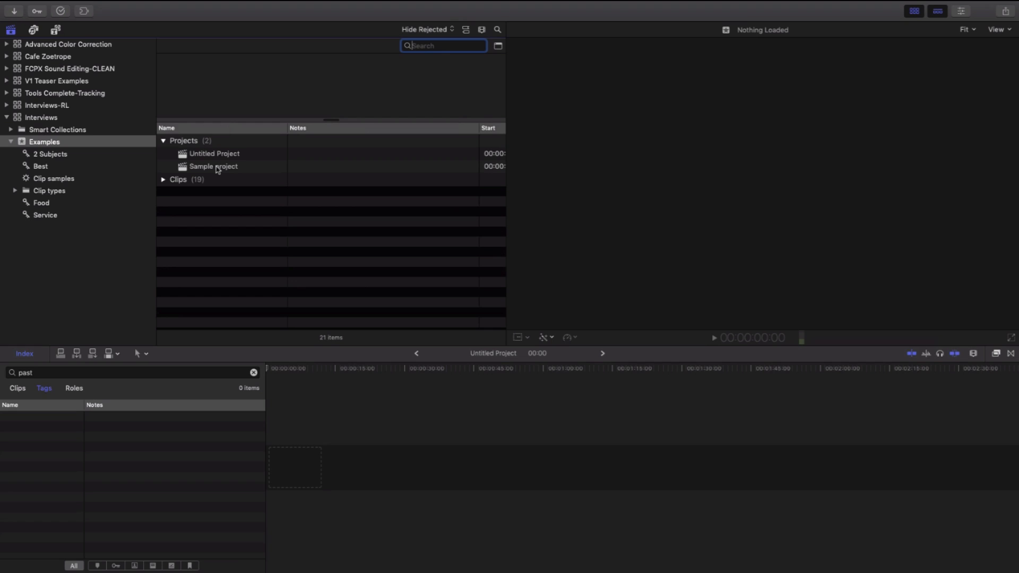
# Show the Food and Service keyword collections together, search them for "calam", examine the matching Food range and clear the search.
pyautogui.click(45, 206)
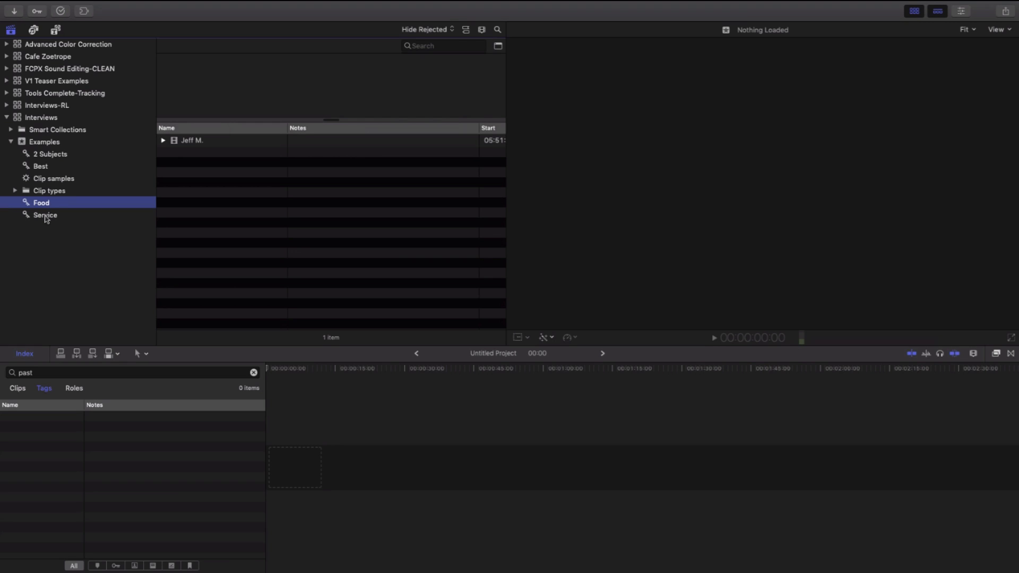
pyautogui.keyDown('super'); pyautogui.click(45, 215); pyautogui.keyUp('super')
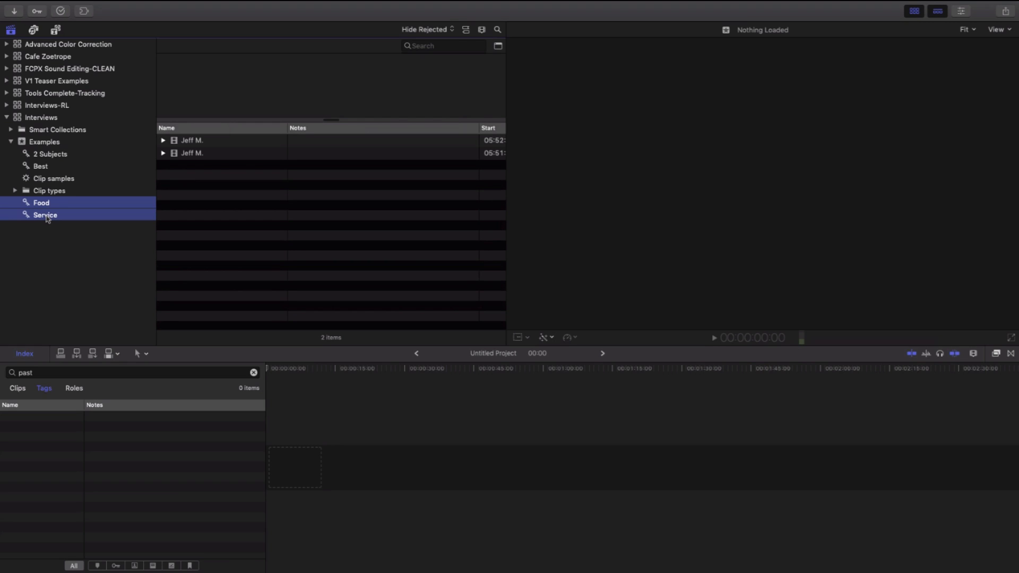
pyautogui.click(438, 46)
pyautogui.write('calam')
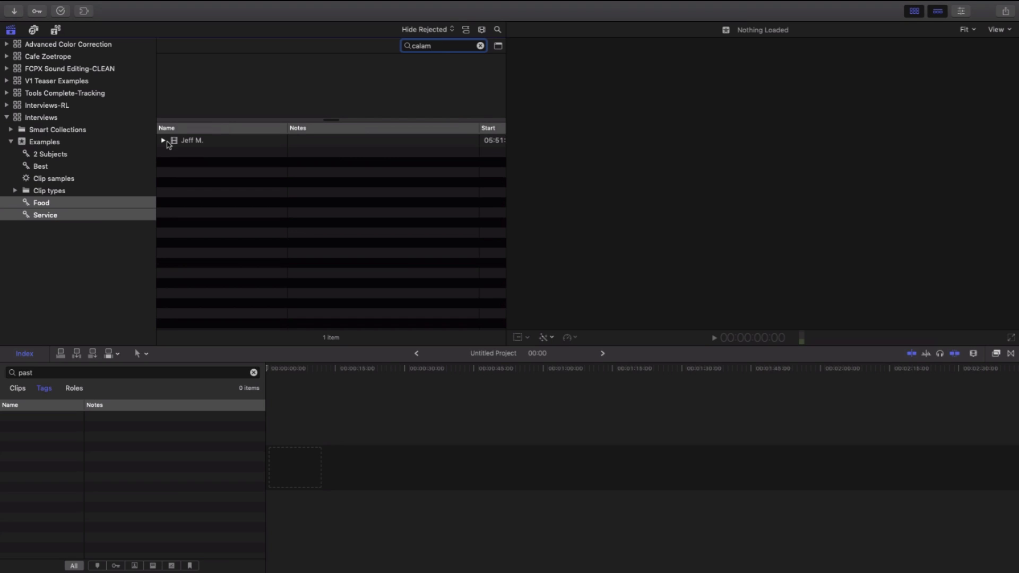
pyautogui.click(163, 141)
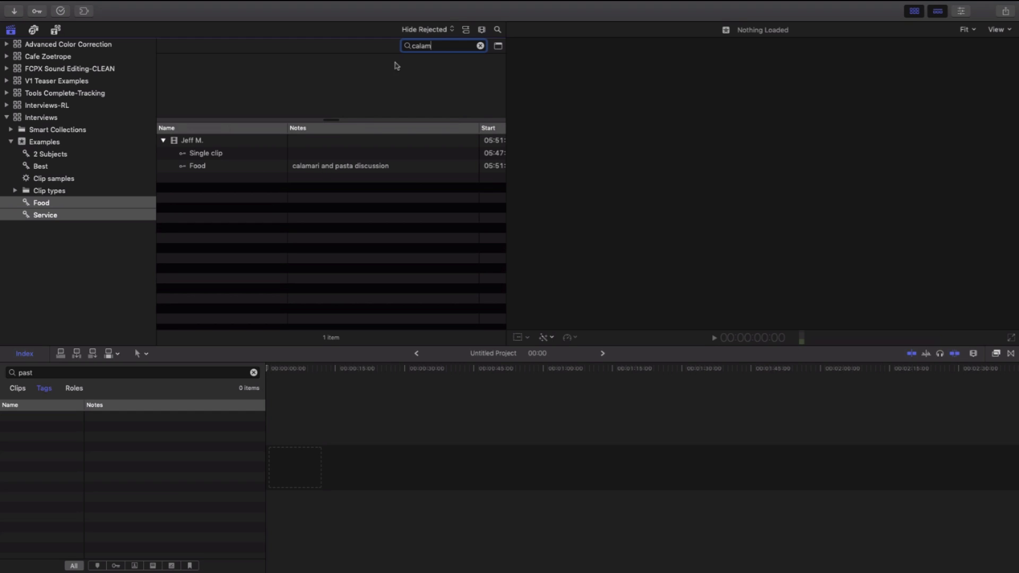
pyautogui.click(313, 169)
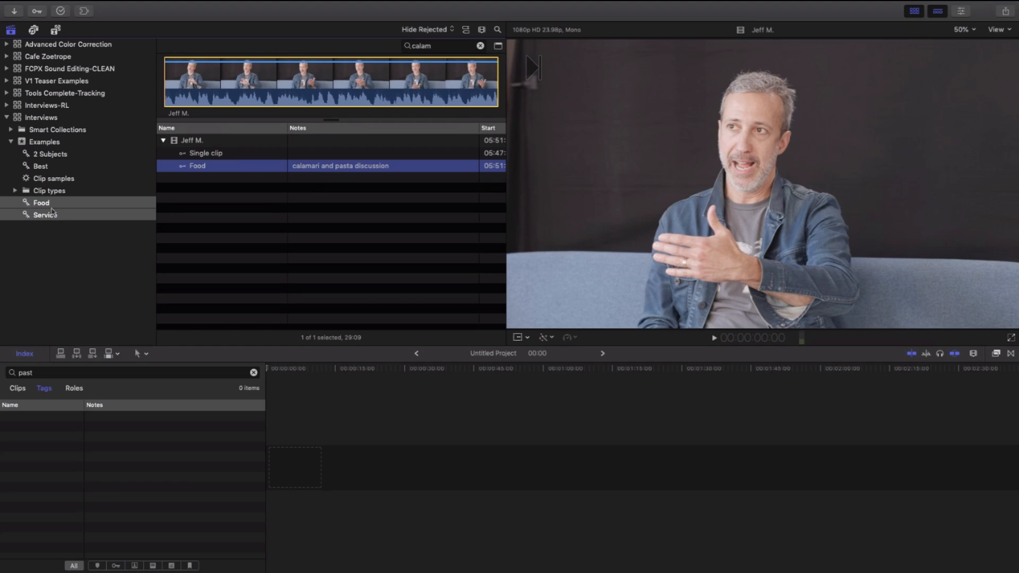
pyautogui.click(481, 46)
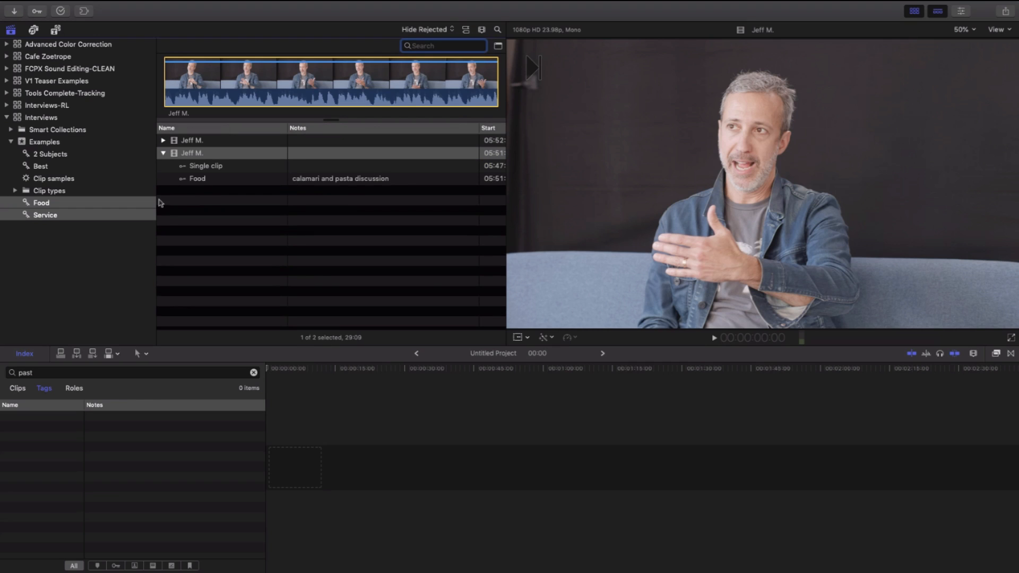
# Expand both listed clips and append the Best, Service range followed by the Food range to the Untitled Project timeline.
pyautogui.click(205, 205)
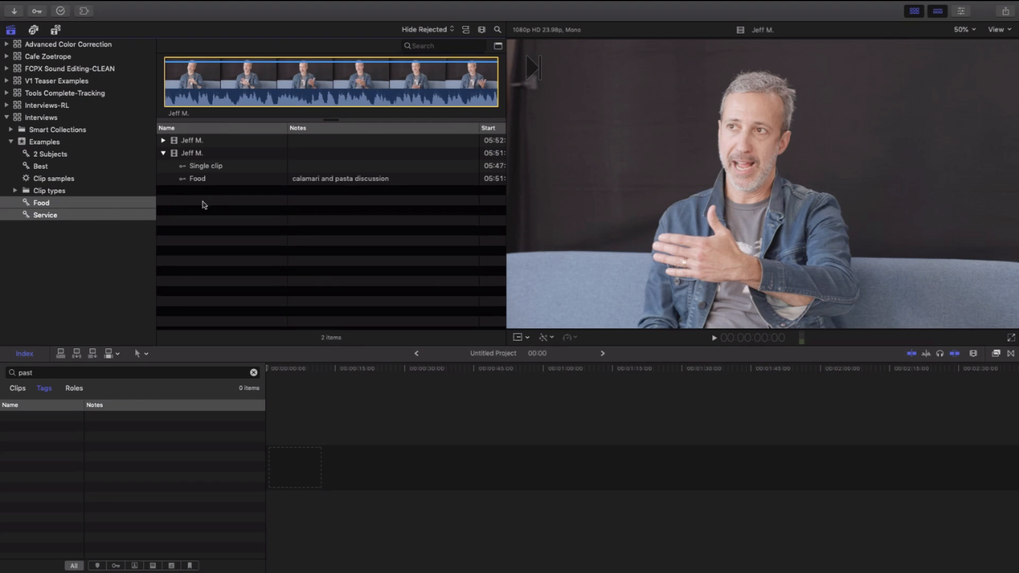
pyautogui.click(163, 154)
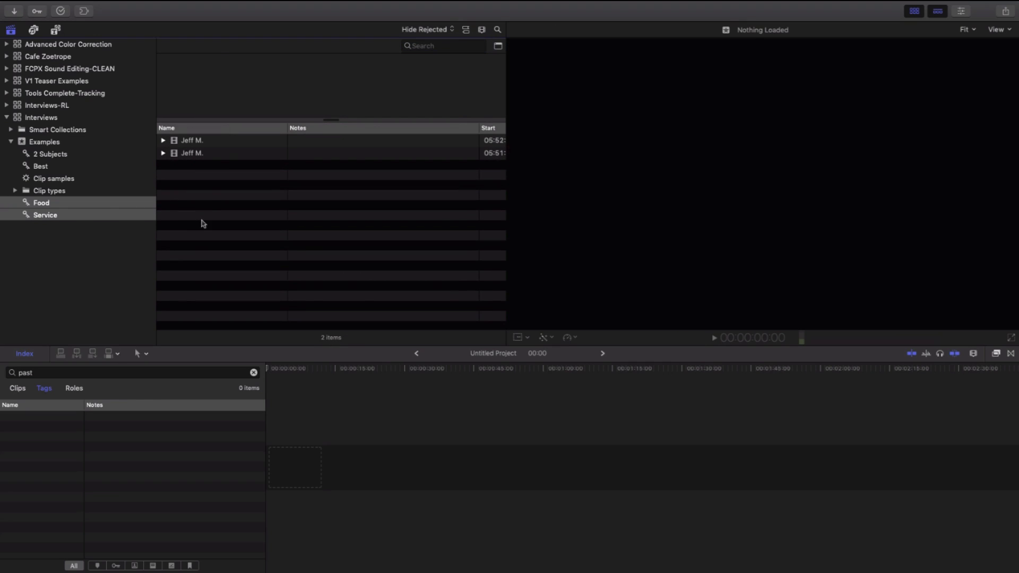
pyautogui.press('super+a')
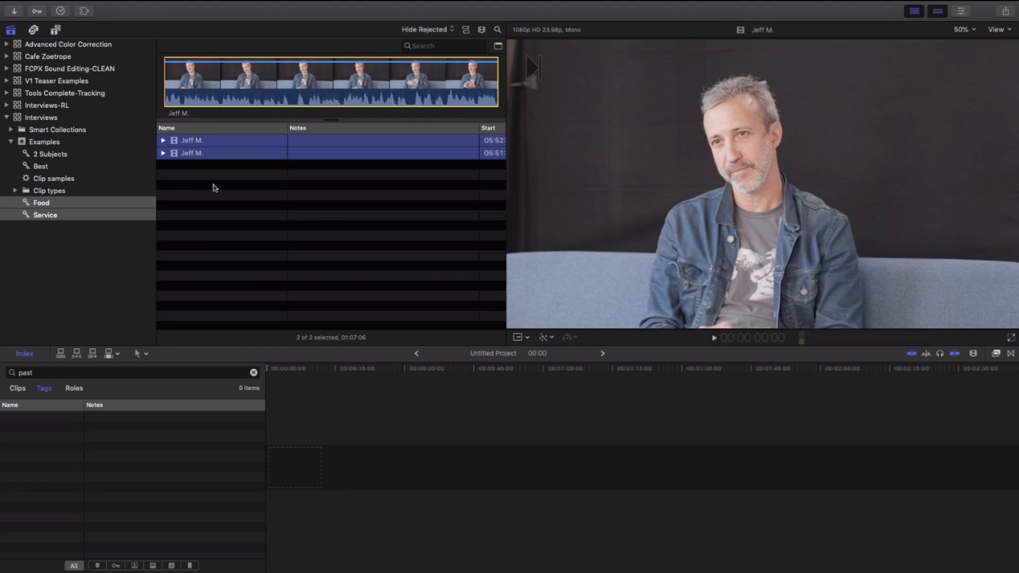
pyautogui.press('Right')
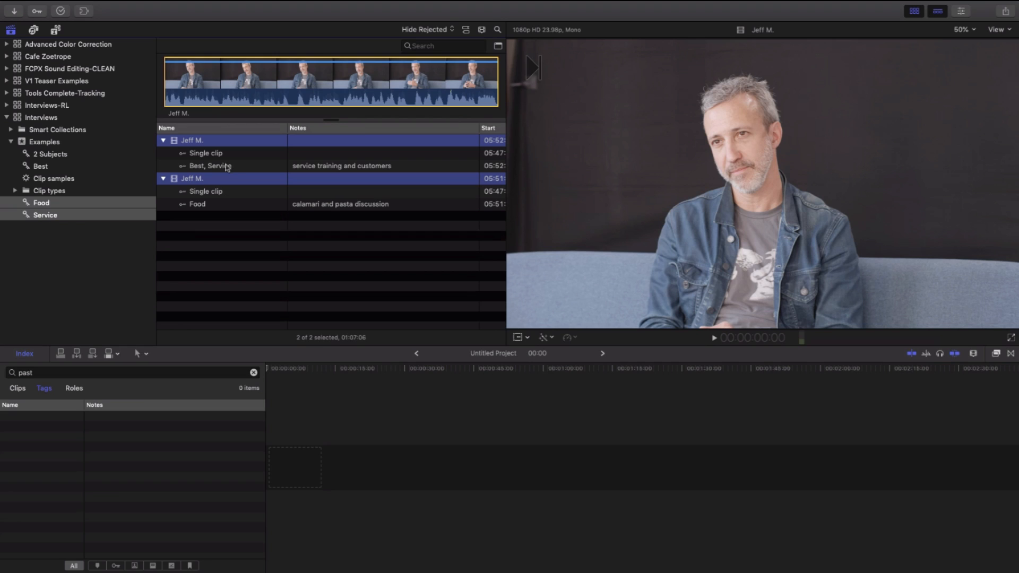
pyautogui.click(217, 167)
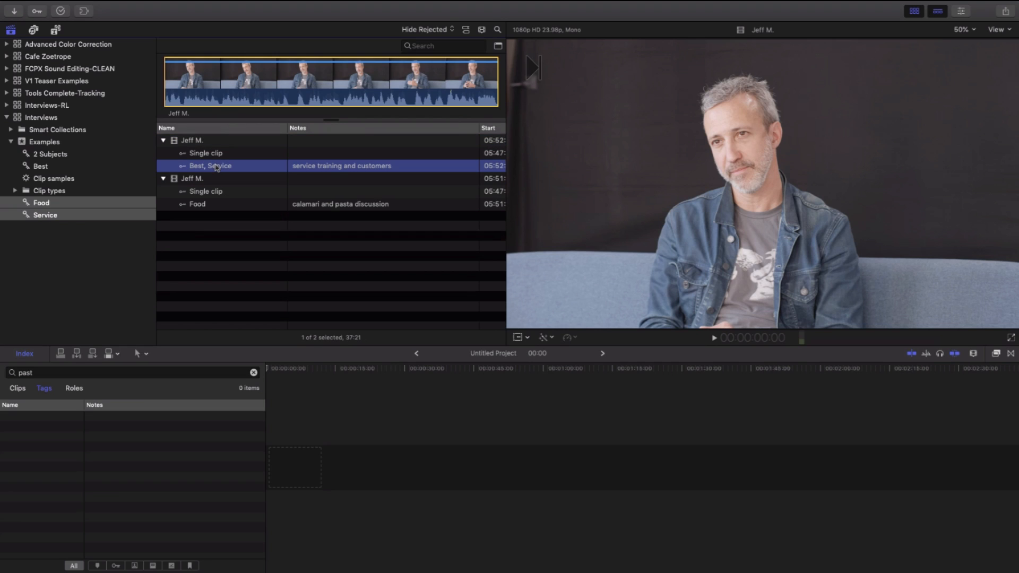
pyautogui.press('e')
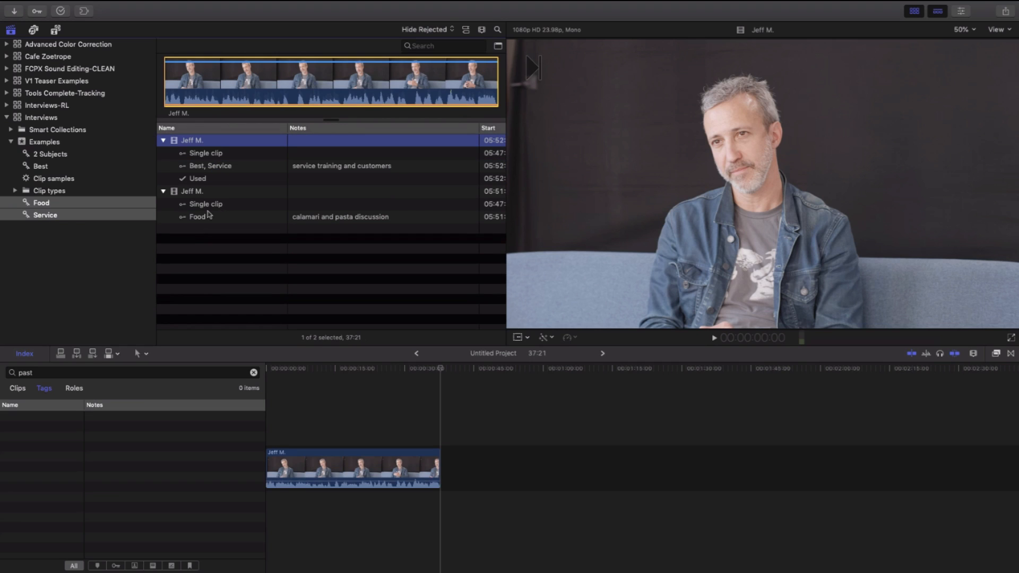
pyautogui.click(207, 217)
pyautogui.press('e')
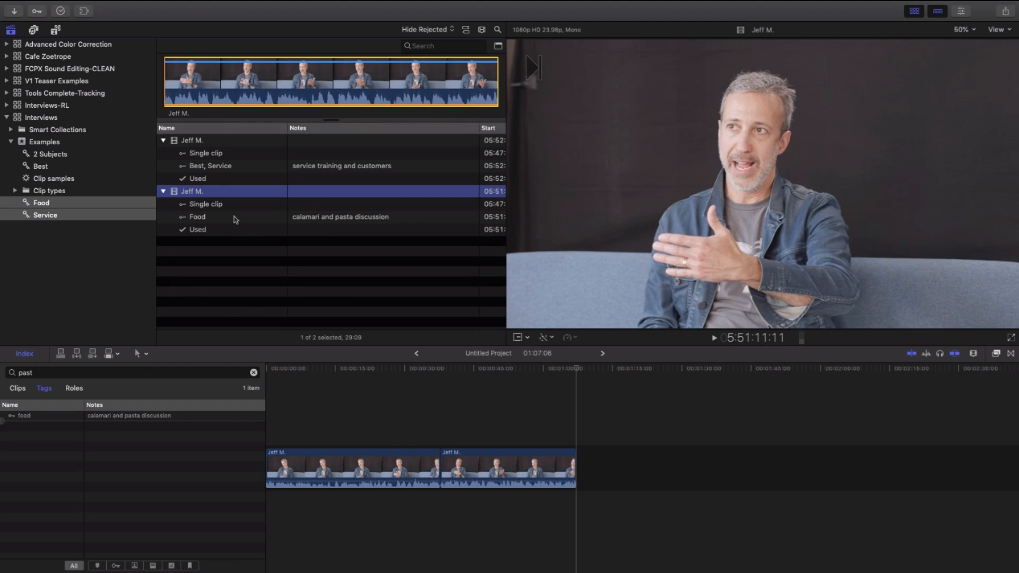
# Show the Food and Service keyword collections one at a time and expand each listed clip to examine its ranges and notes.
pyautogui.click(78, 203)
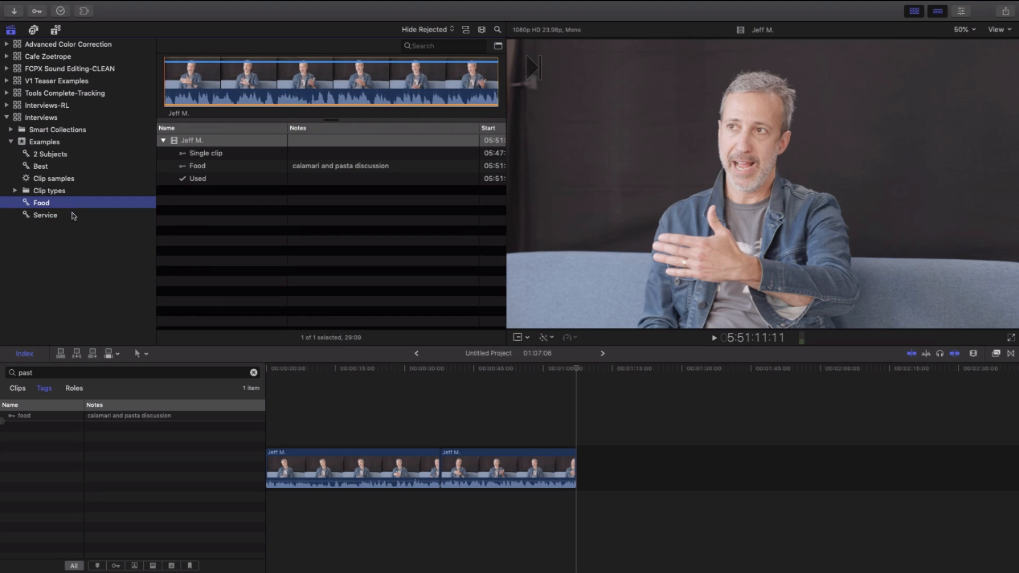
pyautogui.click(74, 216)
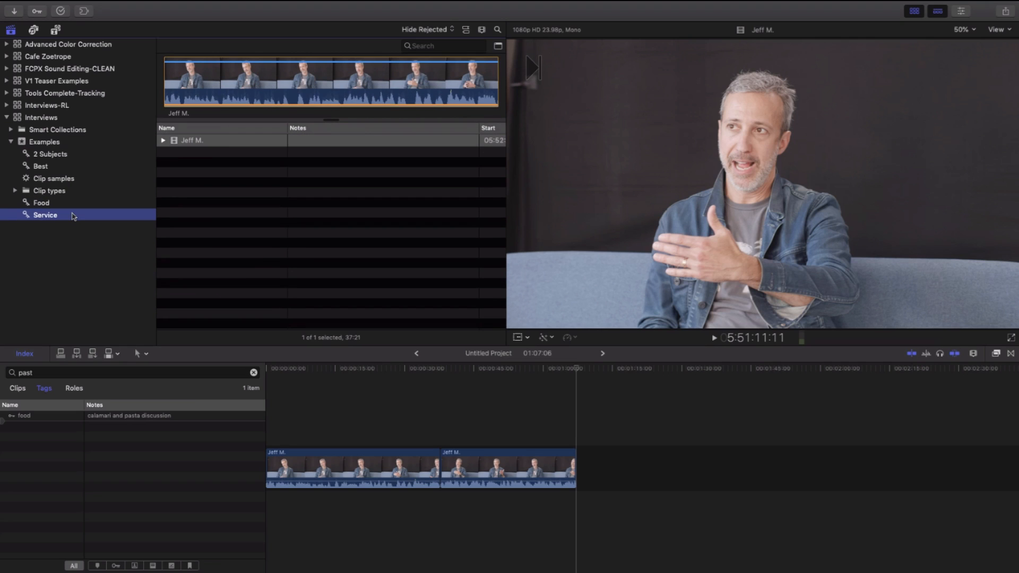
pyautogui.click(163, 141)
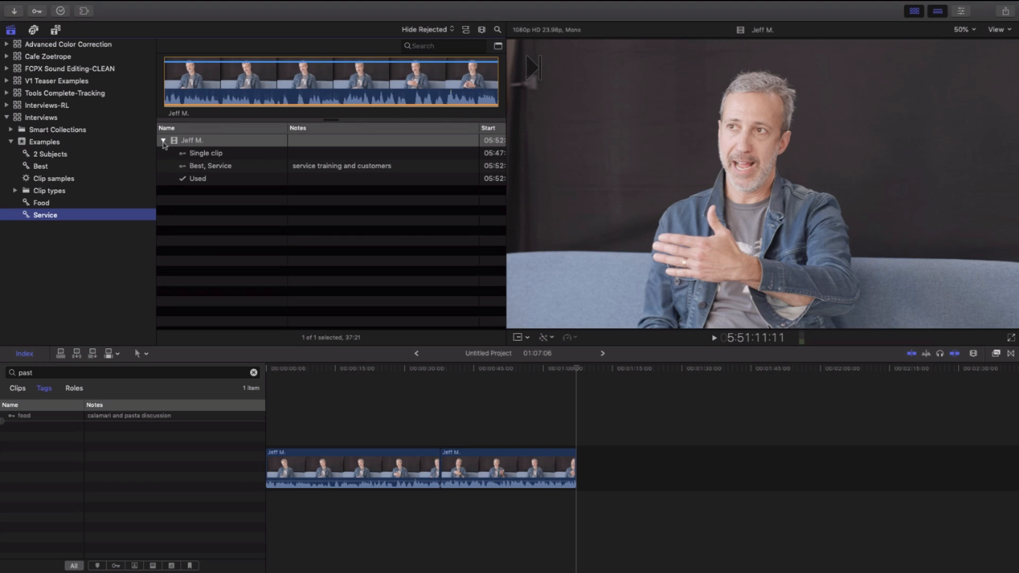
pyautogui.click(53, 205)
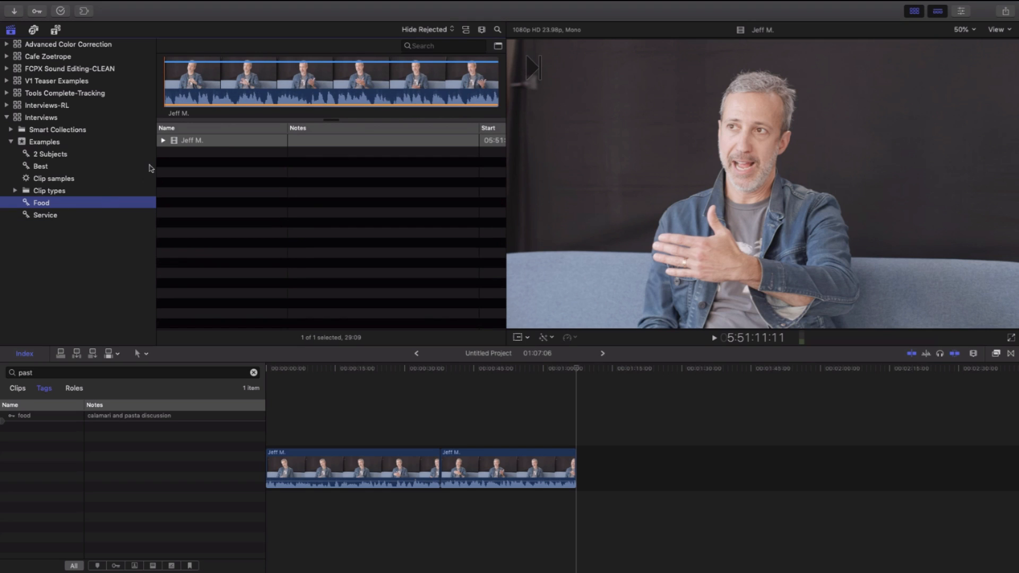
pyautogui.click(164, 141)
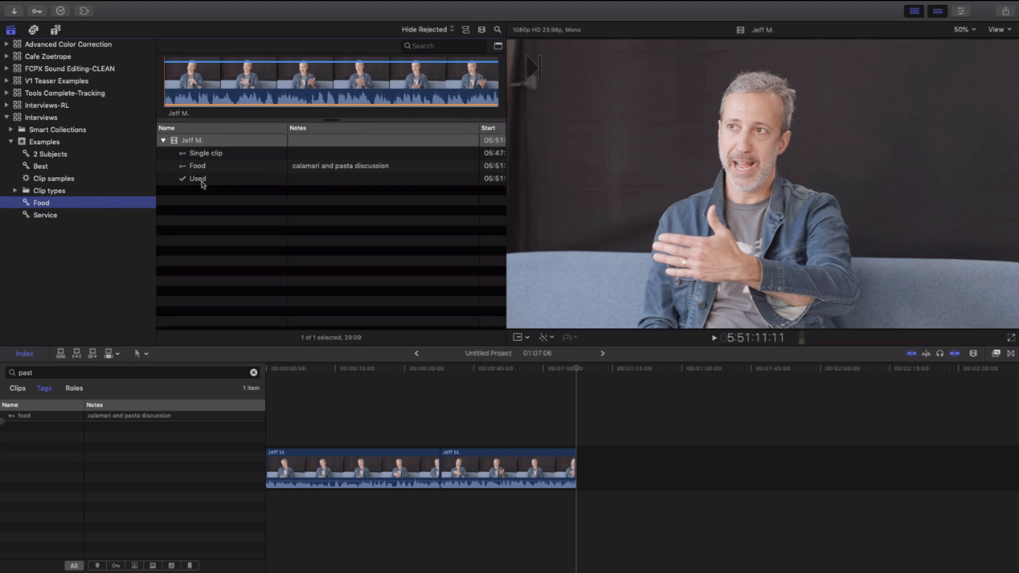
# Locate the Food clip in the Untitled Project timeline through its "calamari and pasta discussion" tag and place the playhead inside the clip.
pyautogui.click(414, 390)
pyautogui.press('super+equal')
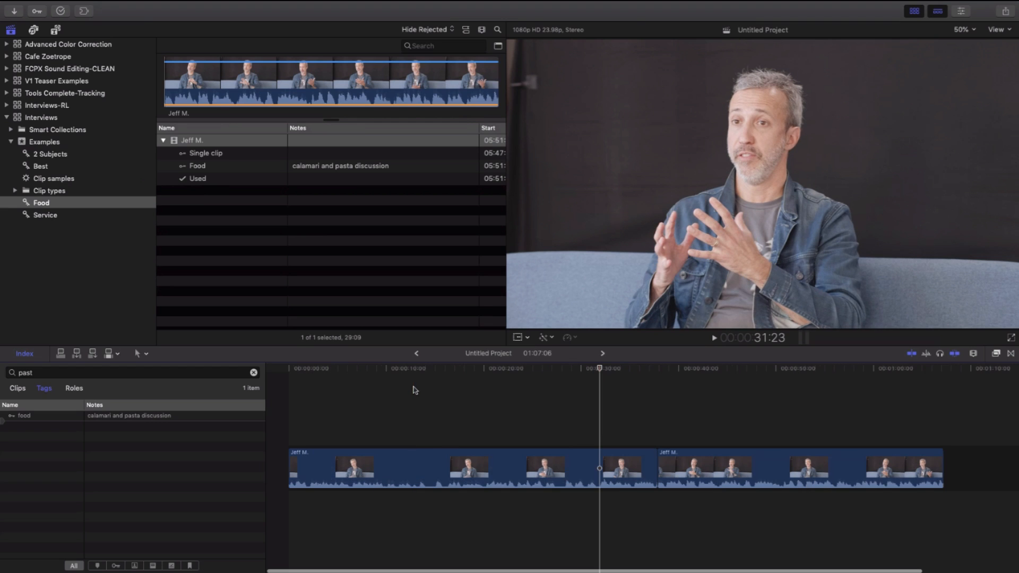
pyautogui.press('Home')
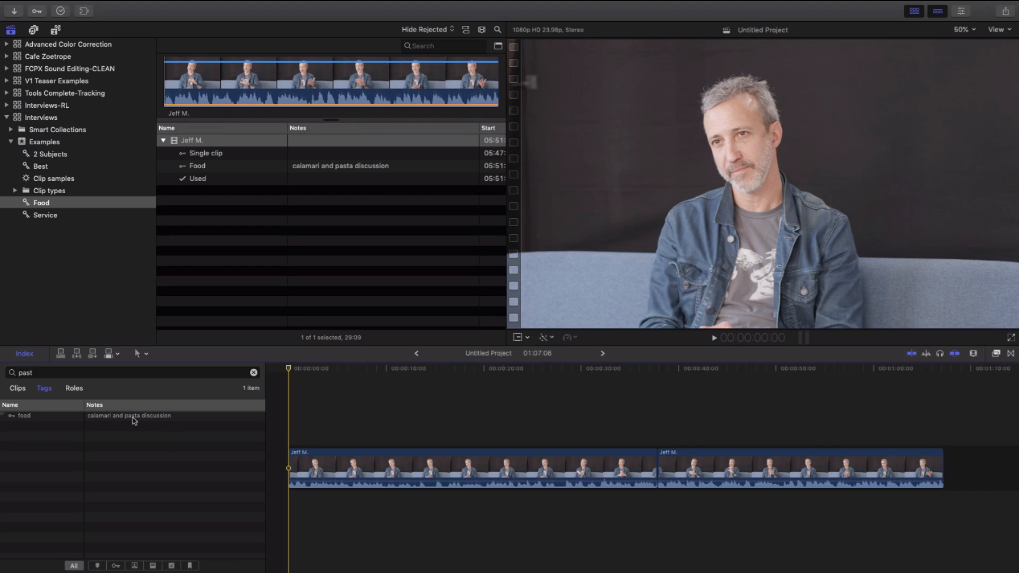
pyautogui.click(463, 398)
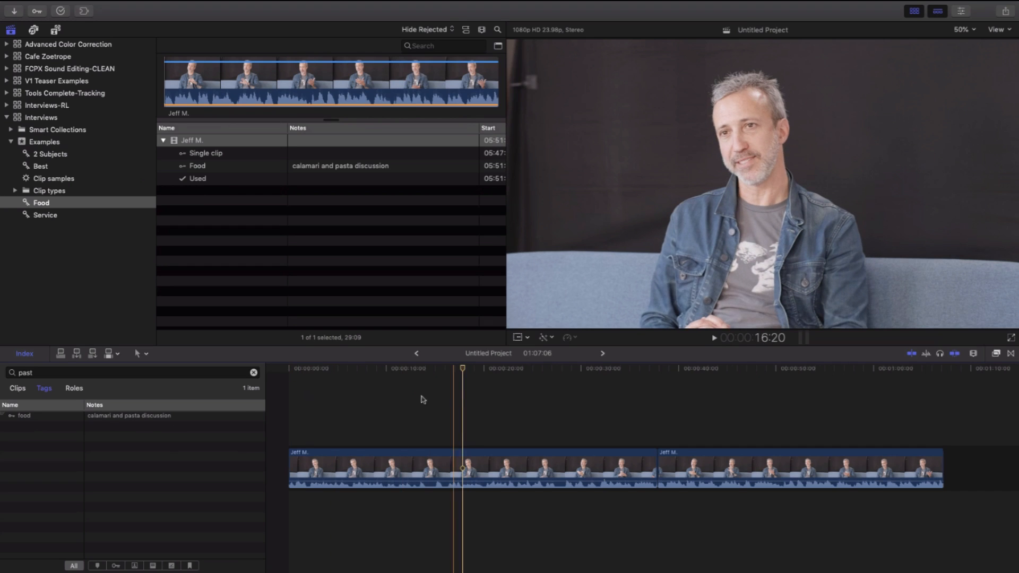
pyautogui.click(118, 421)
pyautogui.press('l')
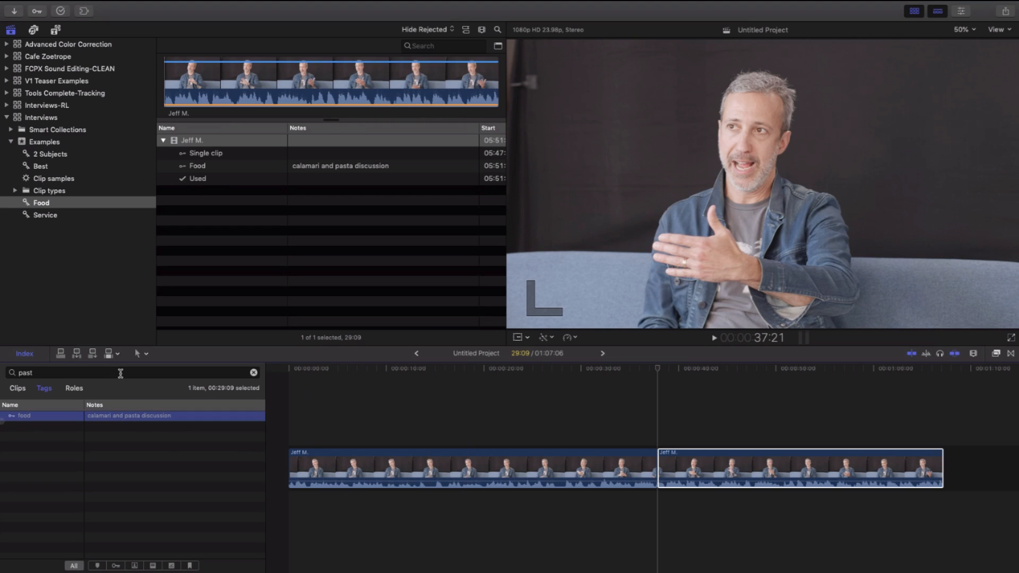
pyautogui.click(706, 433)
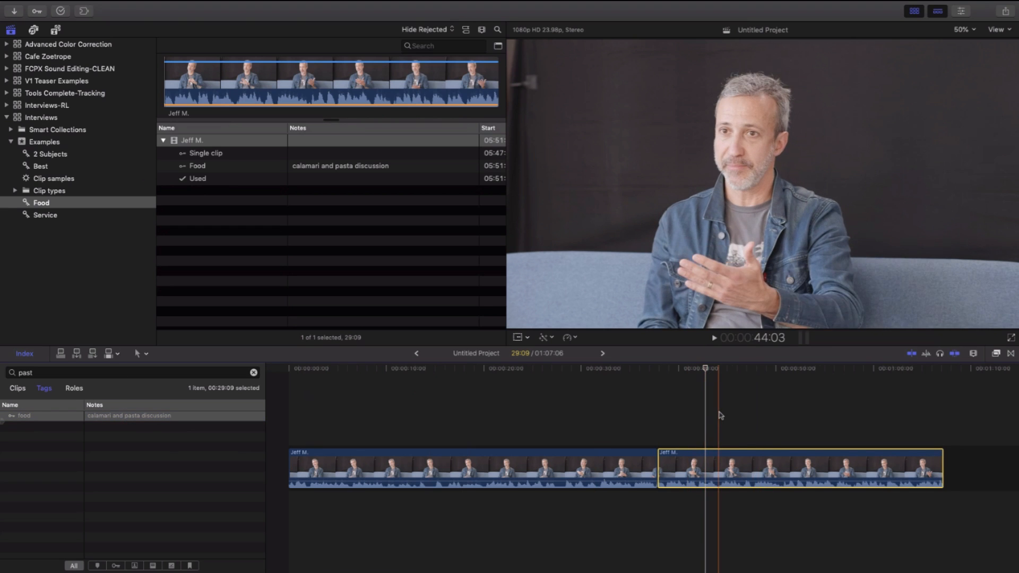
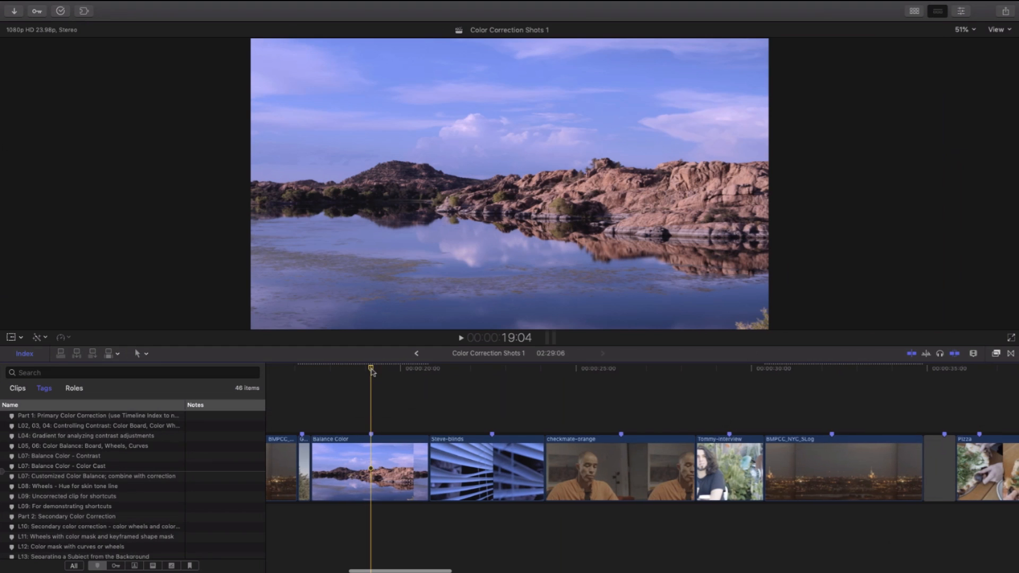
# Apply automatic color balance to the Balance Color lake clip and compare the picture with the correction off and on.
pyautogui.hscroll(-3, 373, 372)
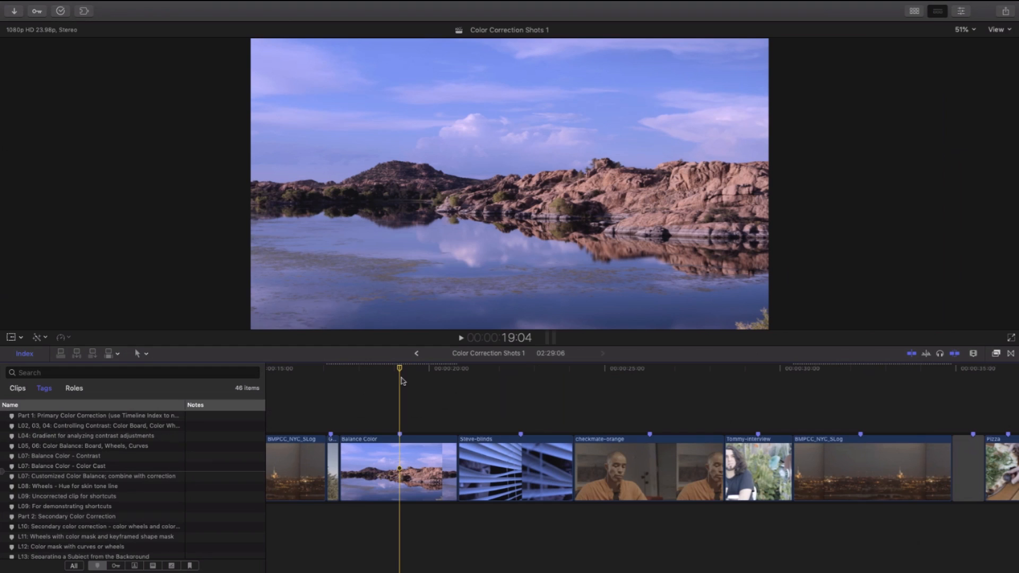
pyautogui.press('c')
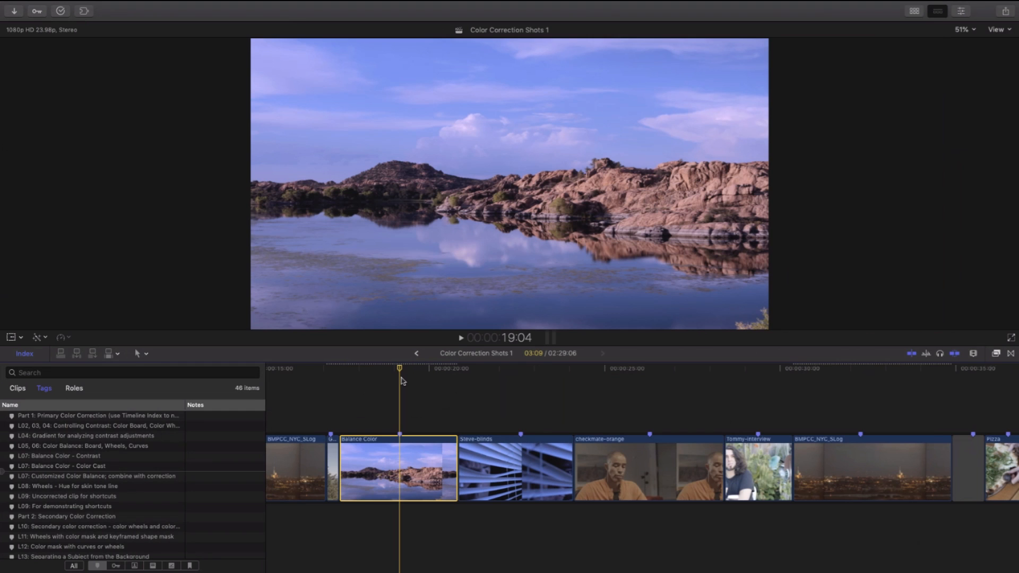
pyautogui.press('alt+super+b')
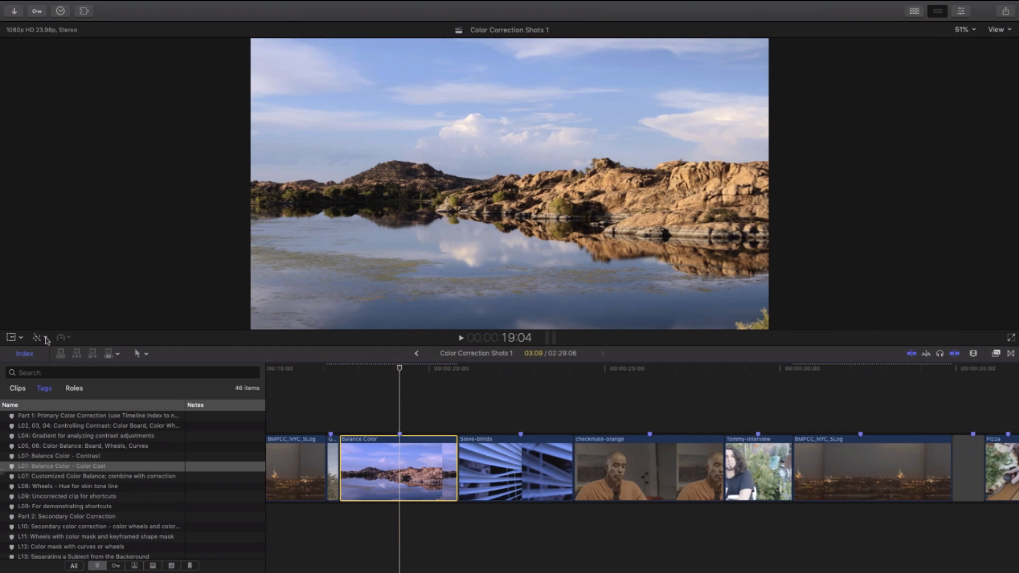
pyautogui.click(42, 338)
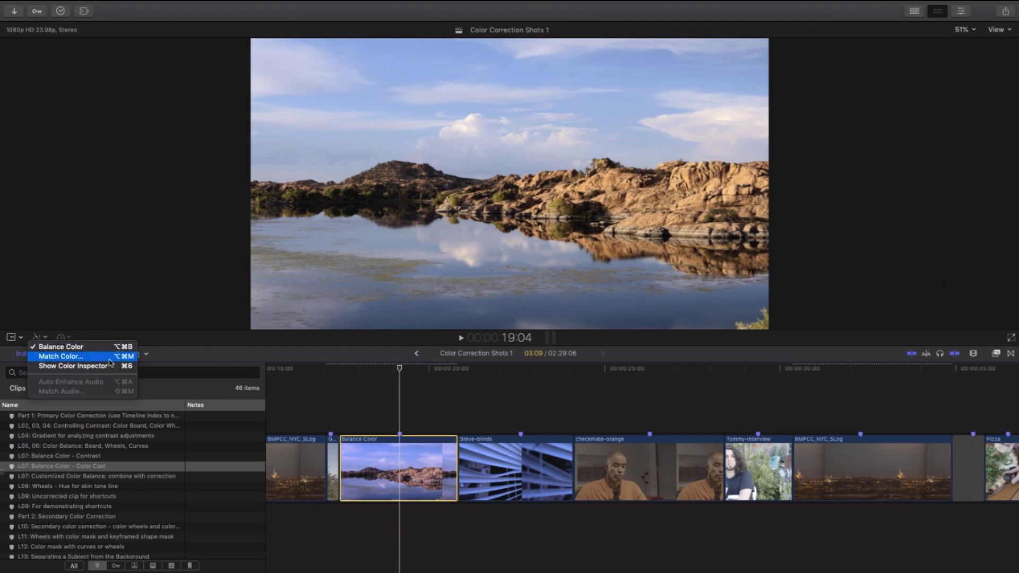
pyautogui.click(399, 400)
pyautogui.press('super+4')
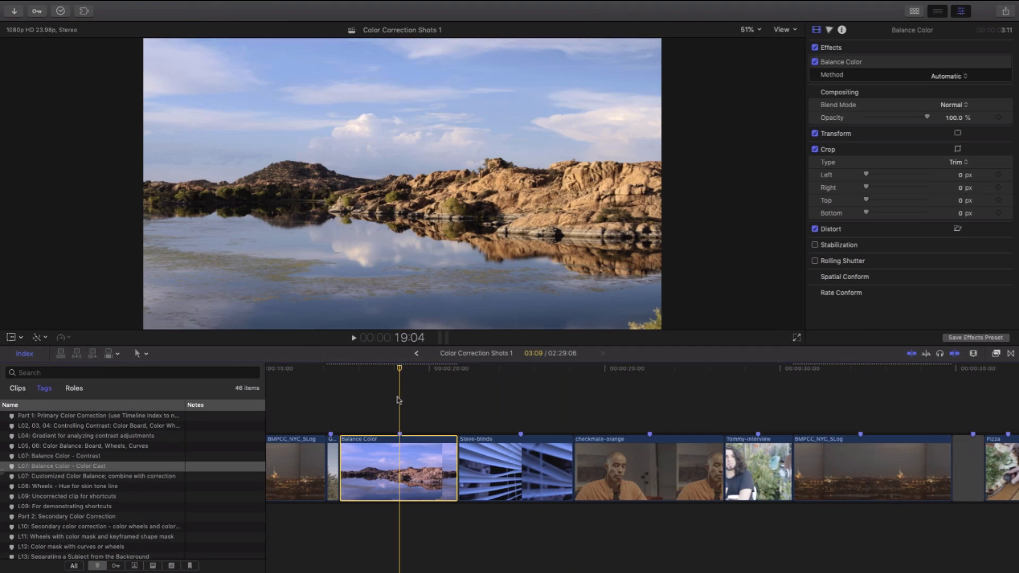
pyautogui.click(816, 62)
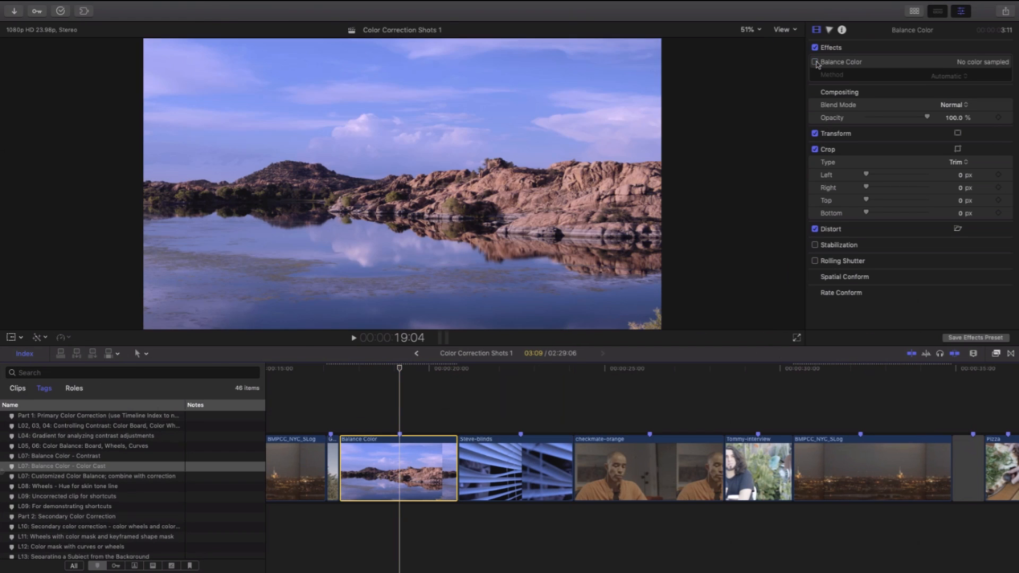
pyautogui.click(816, 62)
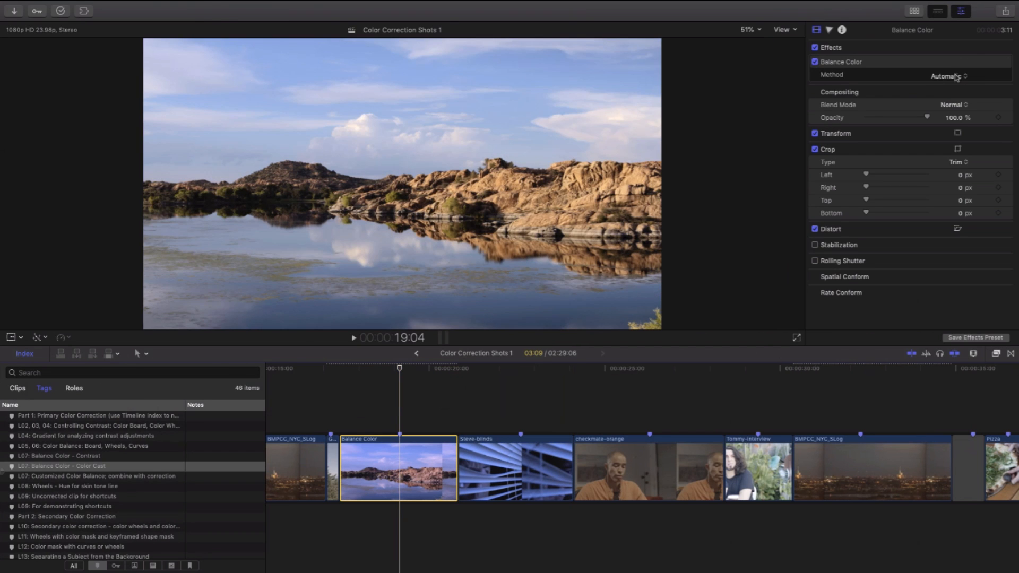
# Set the balance method to White Balance by sampling an image area that should be pure white, and turn the Balance Color effect off.
pyautogui.click(957, 78)
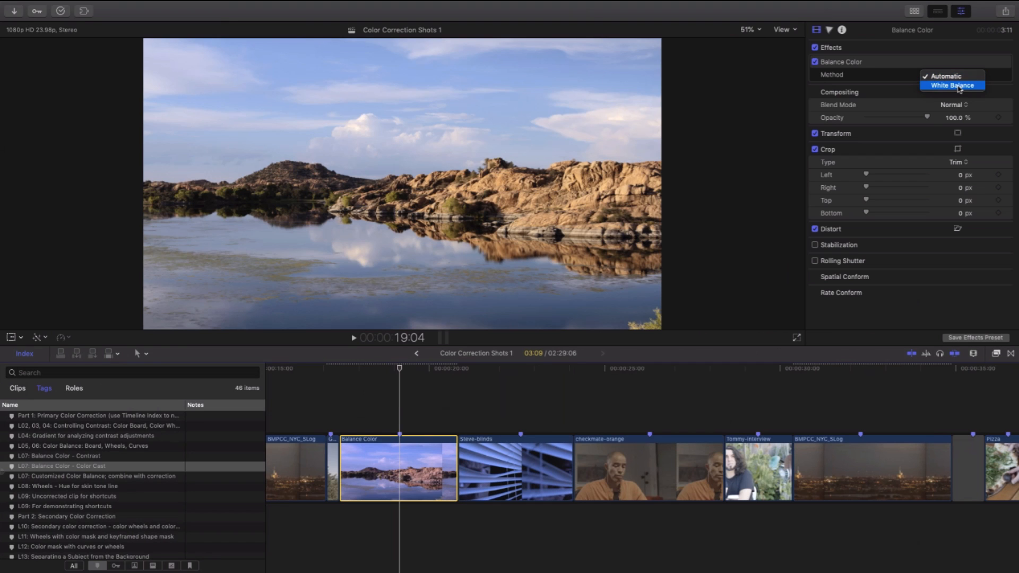
pyautogui.click(956, 85)
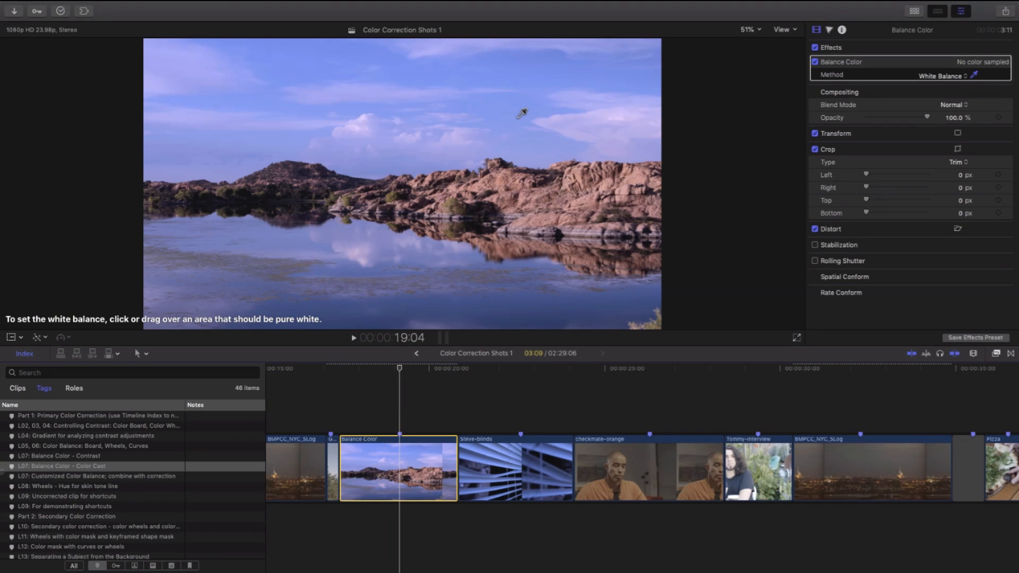
pyautogui.click(587, 229)
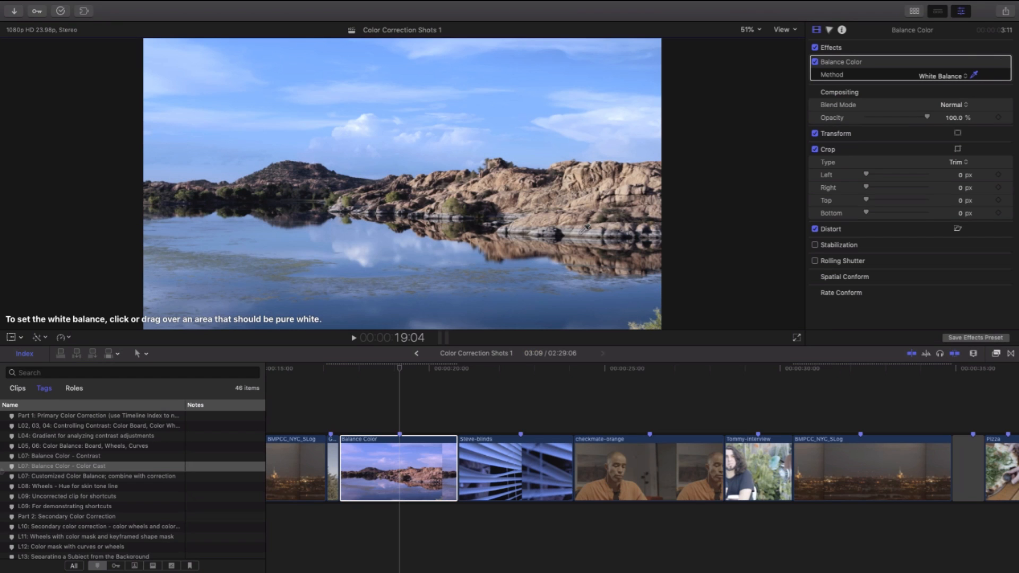
pyautogui.click(815, 62)
# Show the lake clip's color corrections together with the video scopes, and set the scope's waveform to RGB Parade.
pyautogui.click(428, 467)
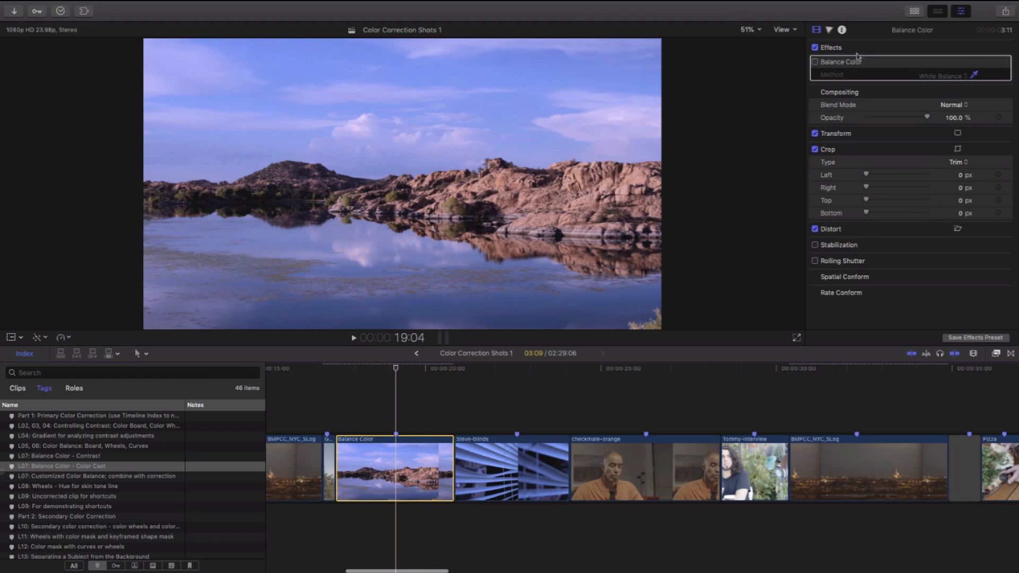
pyautogui.press('super+6')
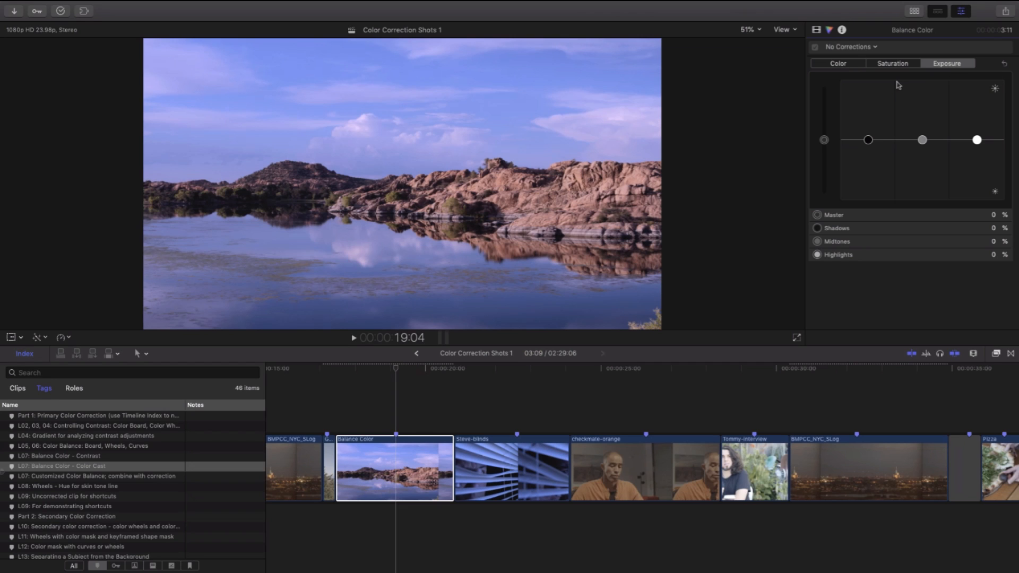
pyautogui.press('super+7')
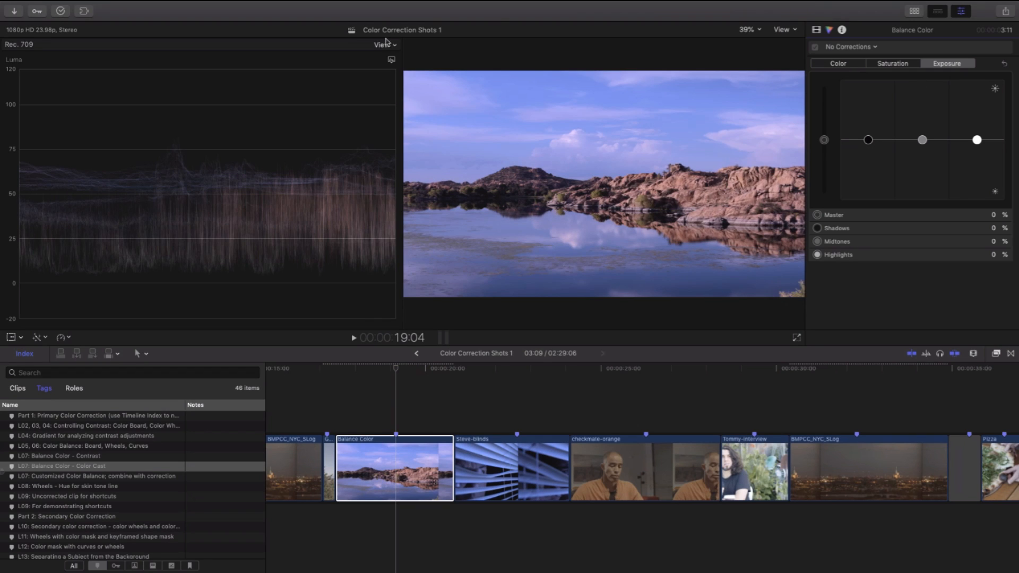
pyautogui.click(392, 61)
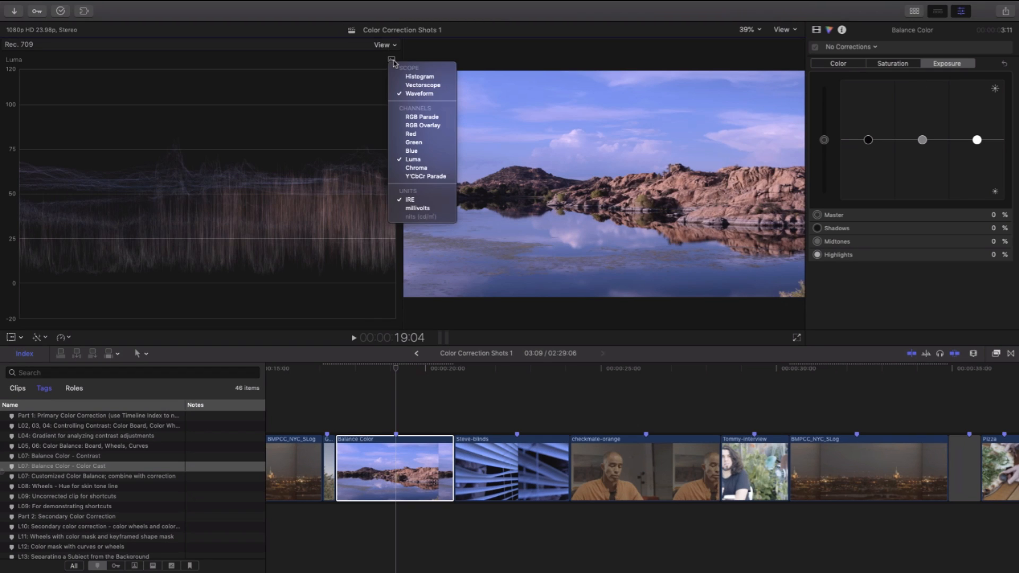
pyautogui.click(423, 118)
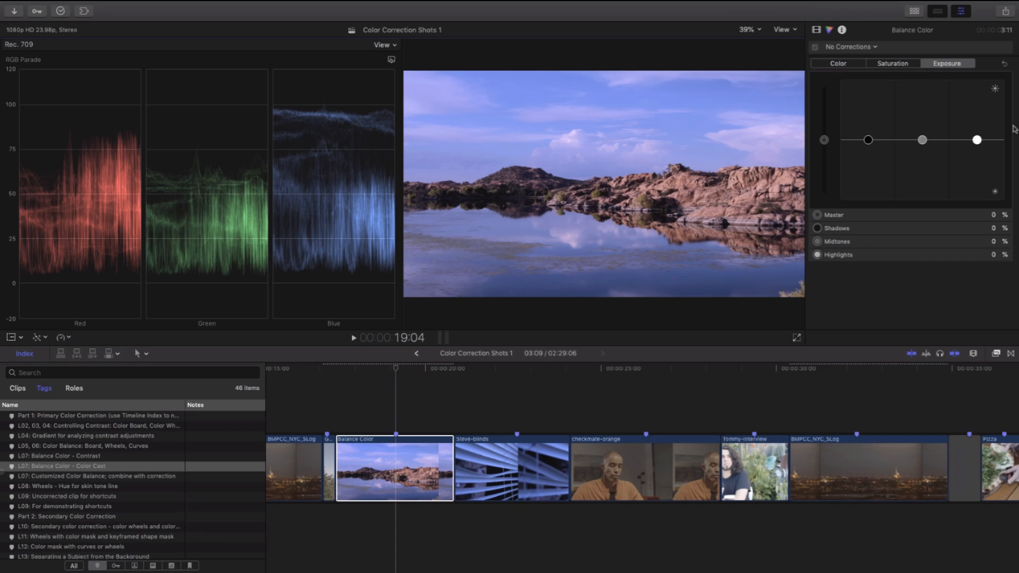
# Adjust the lake clip's Color Board color, setting highlights to 187° and -25% and shadows to 182° and 4%.
pyautogui.click(839, 63)
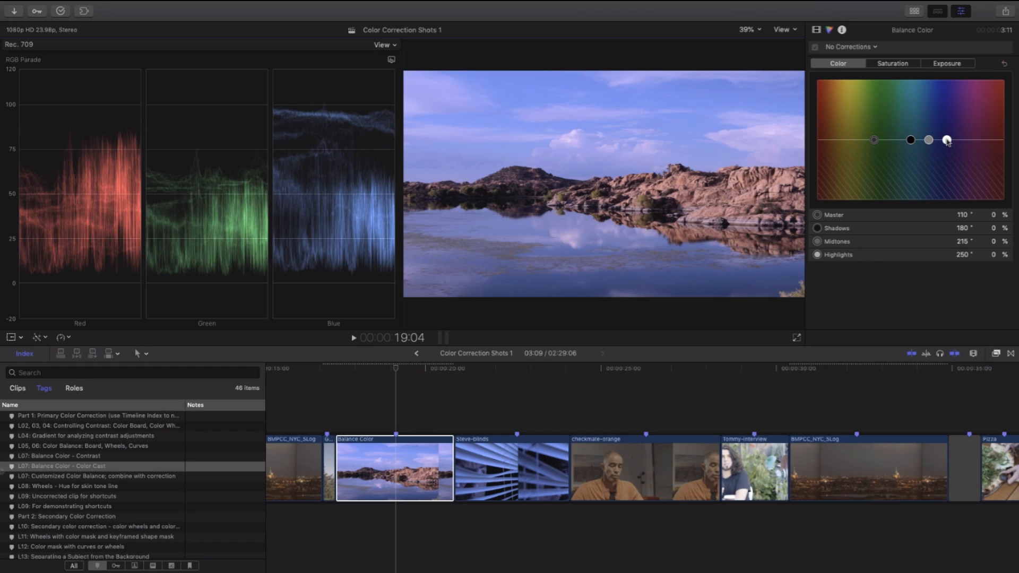
pyautogui.moveTo(948, 140); pyautogui.dragTo(915, 154)
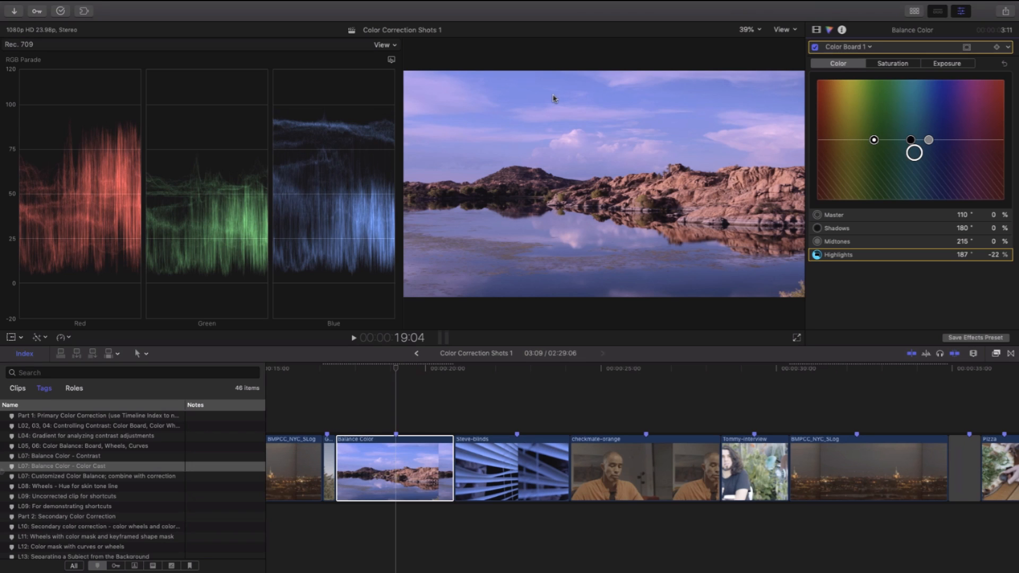
pyautogui.press('Down')
pyautogui.press('Down')
pyautogui.press('Down')
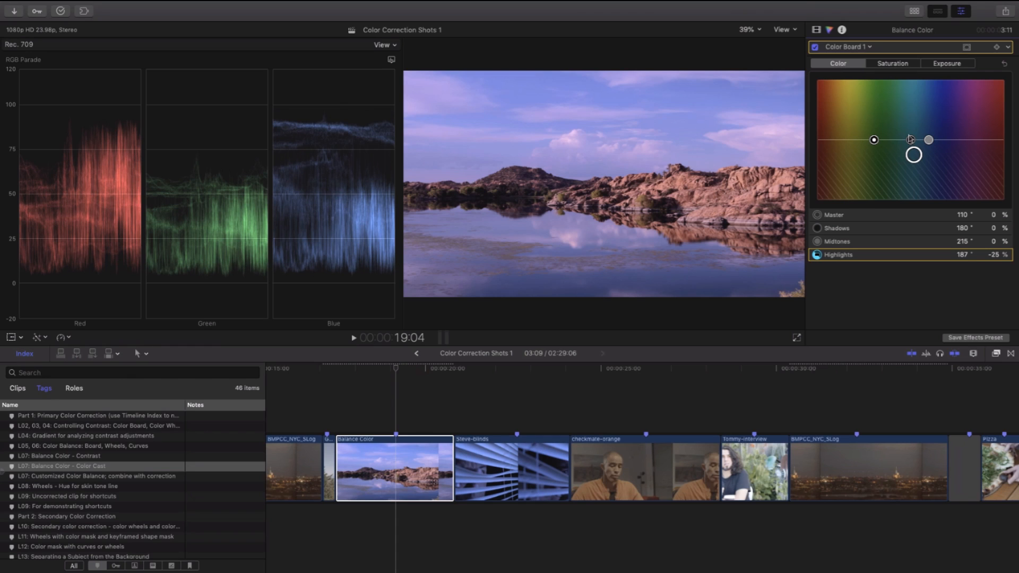
pyautogui.moveTo(909, 139); pyautogui.dragTo(914, 139)
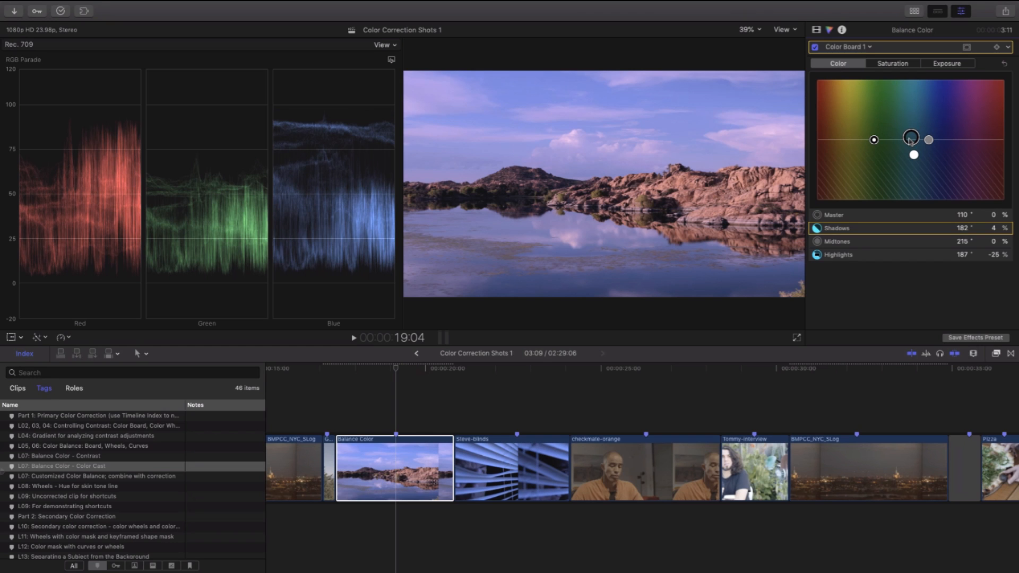
# Lower the Color Board's shadow exposure to -10% and raise its highlight exposure slightly, and compare the correction off and on.
pyautogui.press('ctrl+super+e')
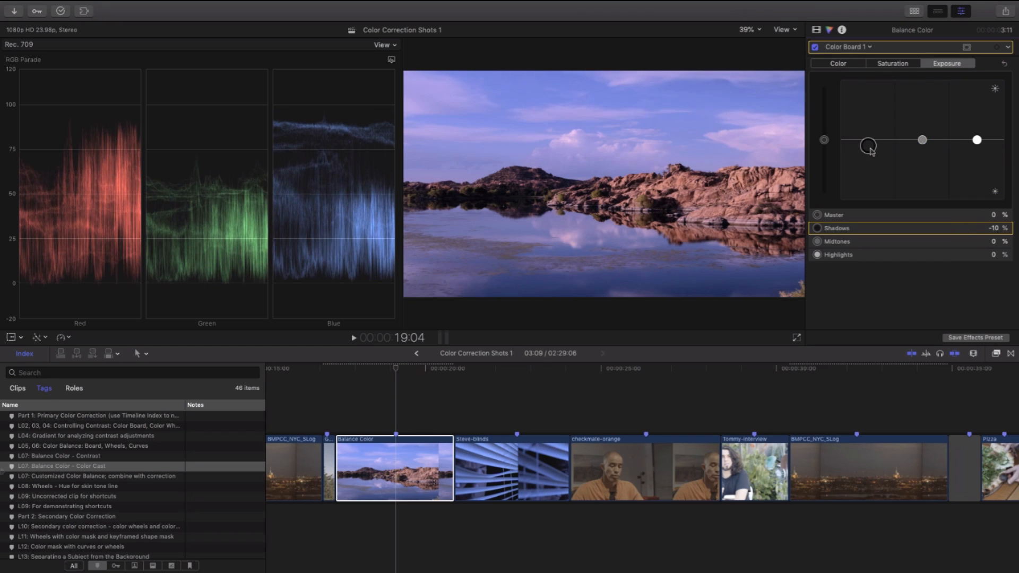
pyautogui.moveTo(977, 140); pyautogui.dragTo(977, 135)
pyautogui.click(844, 63)
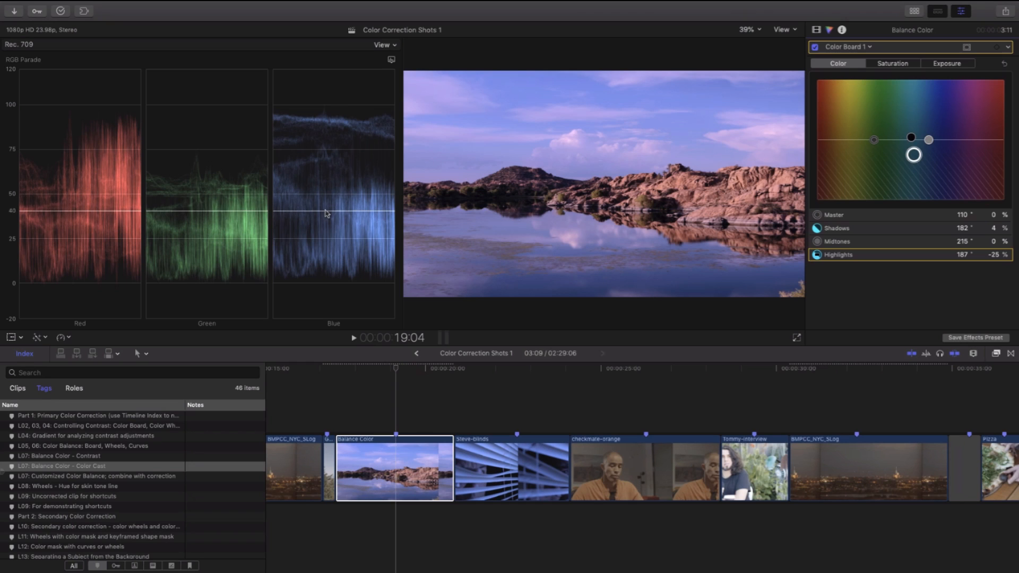
pyautogui.click(815, 47)
pyautogui.click(815, 47)
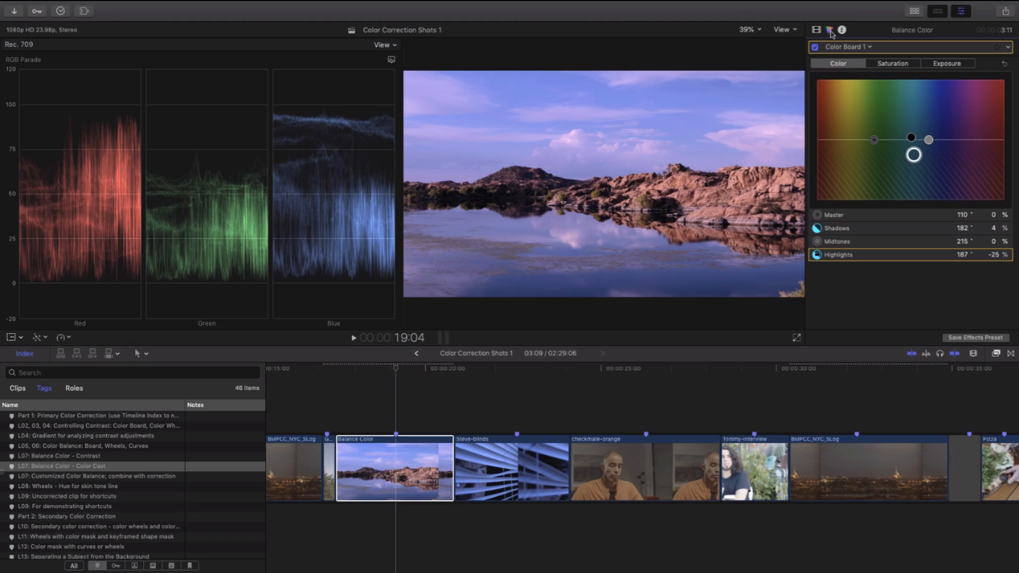
# Add a Color Wheels correction and a Color Curves correction to the lake clip.
pyautogui.click(860, 47)
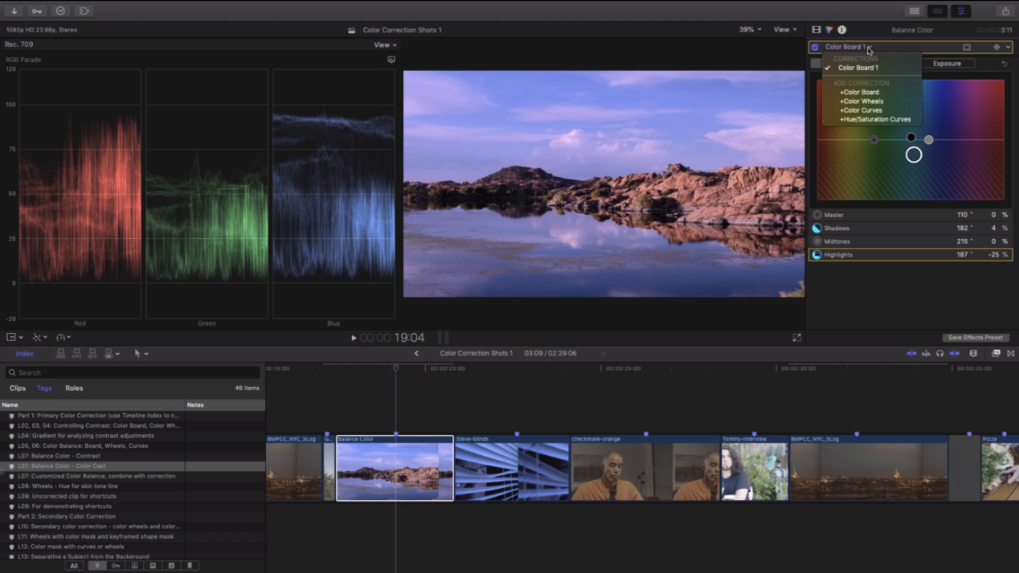
pyautogui.click(878, 102)
pyautogui.click(861, 49)
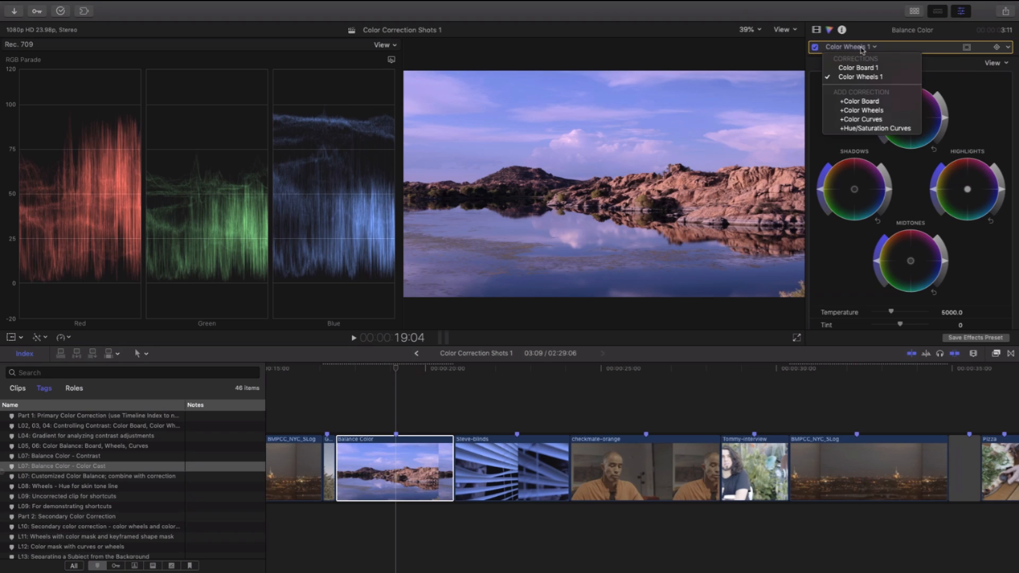
pyautogui.click(863, 119)
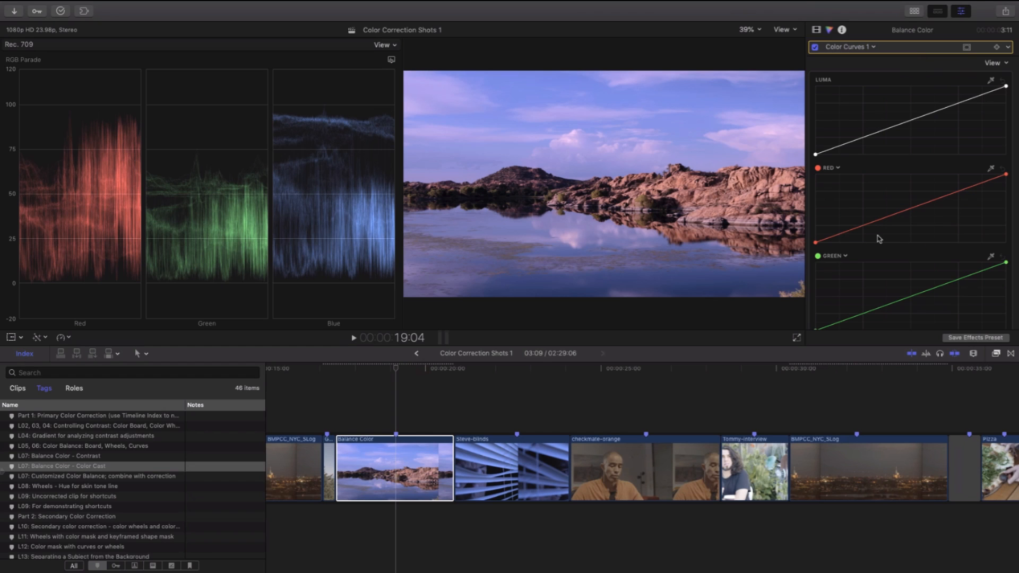
# Add a control point near the middle of the red color curve and lower it slightly.
pyautogui.scroll(-3, 880, 239)
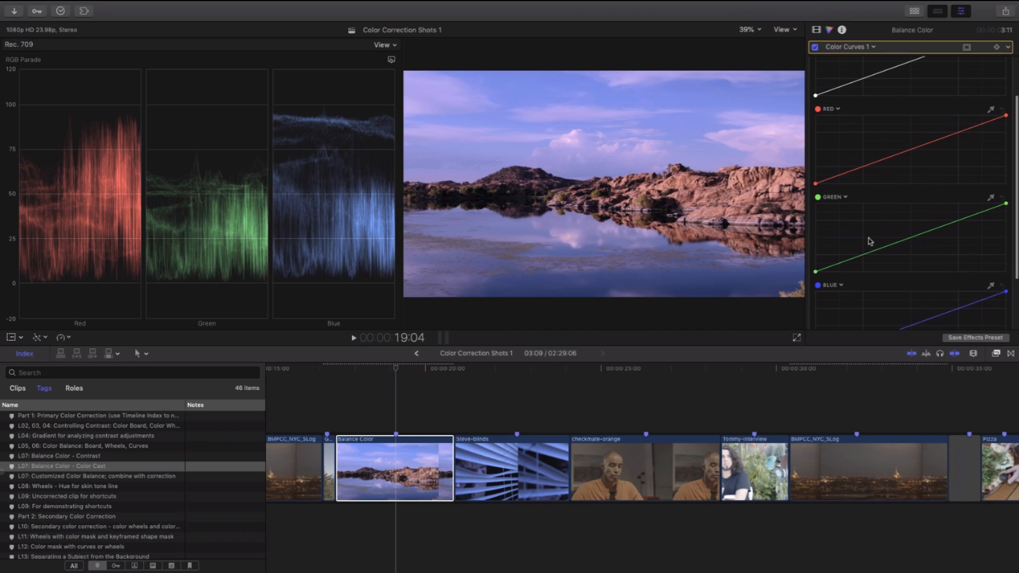
pyautogui.click(913, 150)
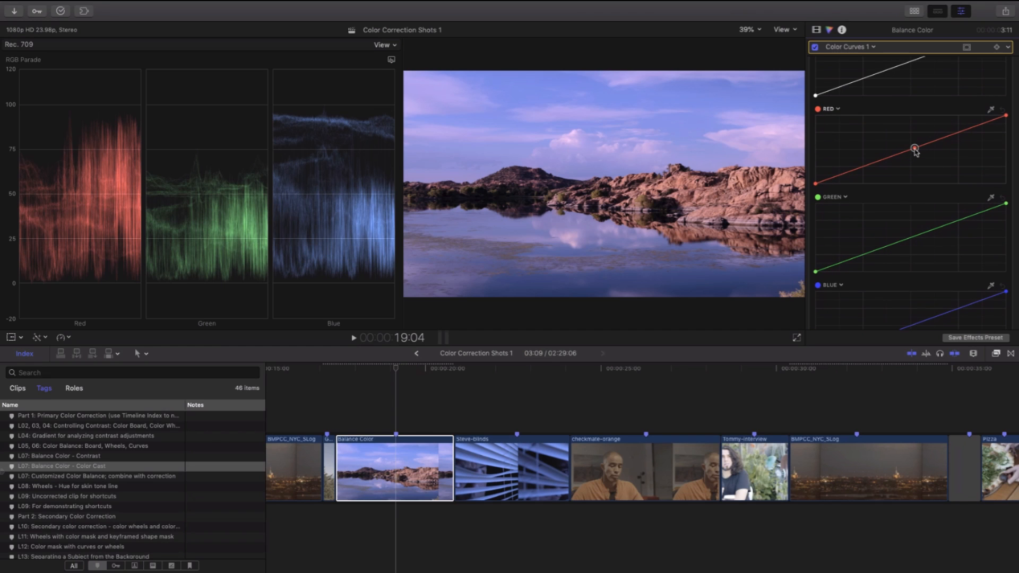
pyautogui.moveTo(913, 151); pyautogui.dragTo(911, 154)
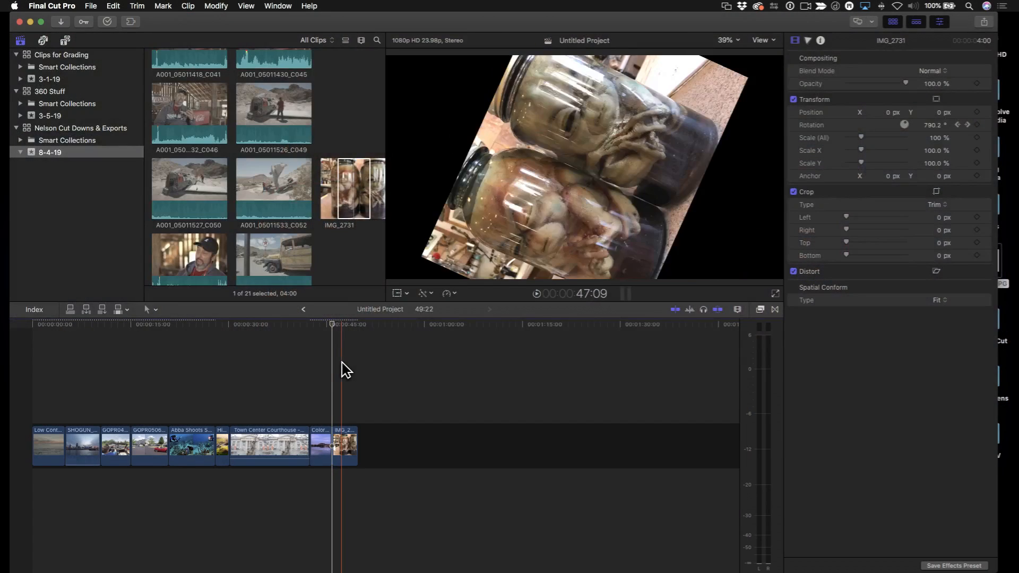
# Play the rotation animation of the IMG_2731 clip several times from the clip's start.
pyautogui.click(333, 328)
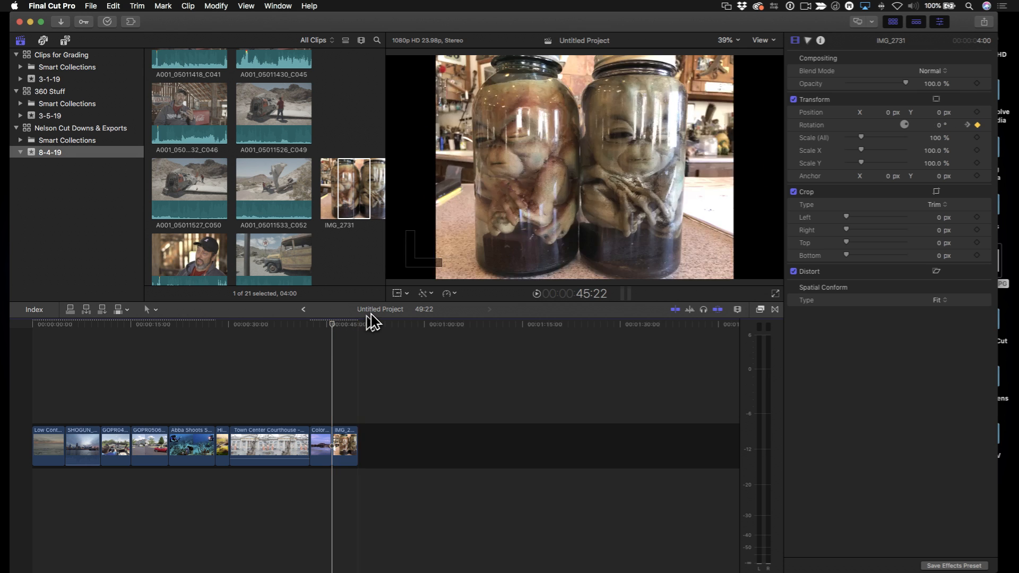
pyautogui.press('space')
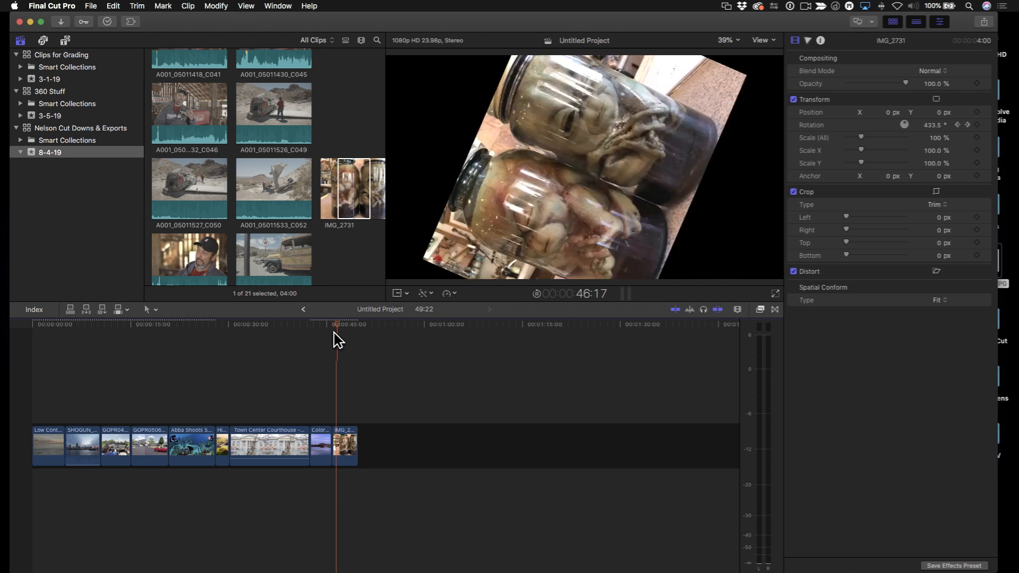
pyautogui.click(334, 329)
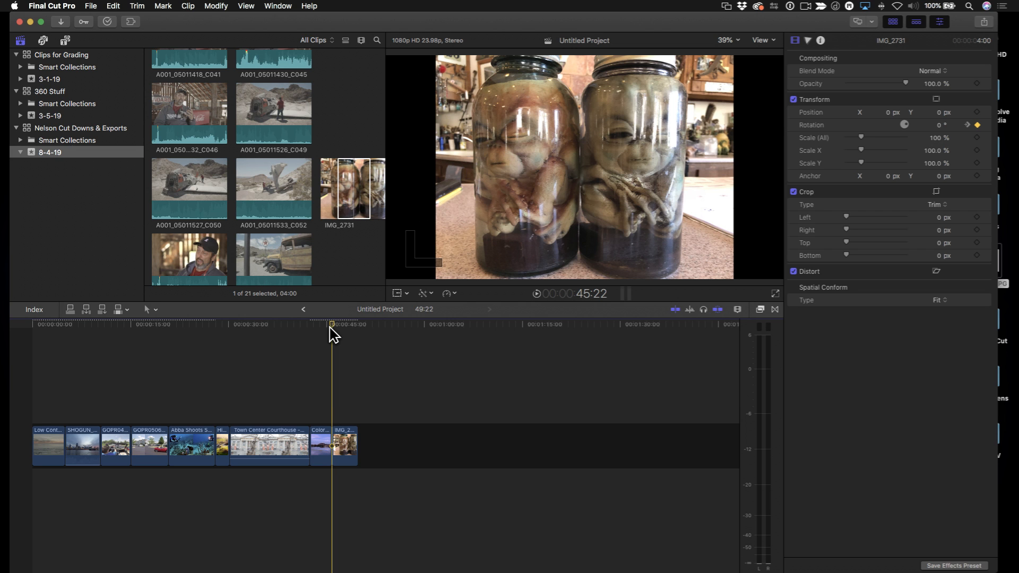
pyautogui.press('space')
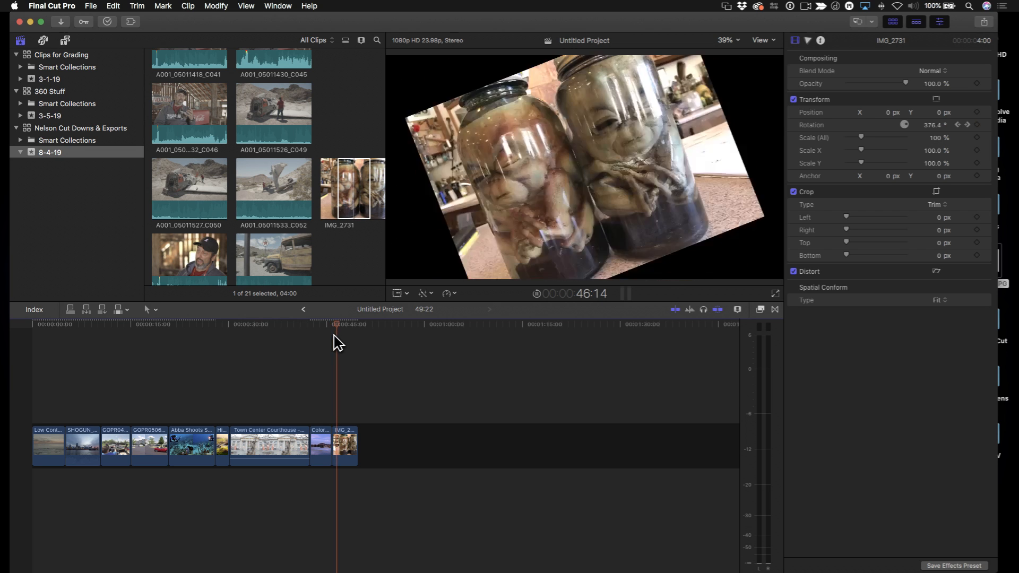
pyautogui.press('space')
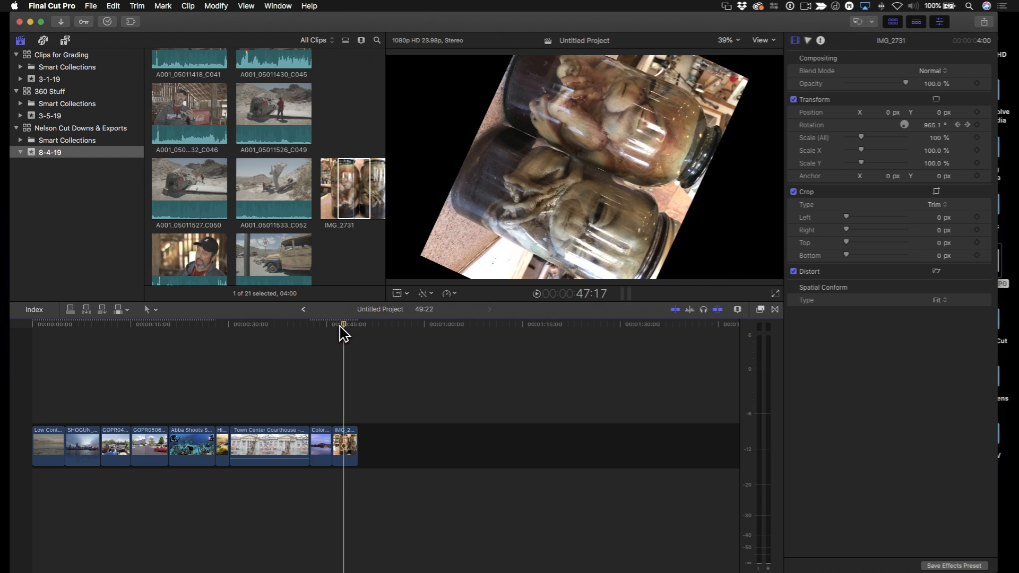
pyautogui.click(338, 335)
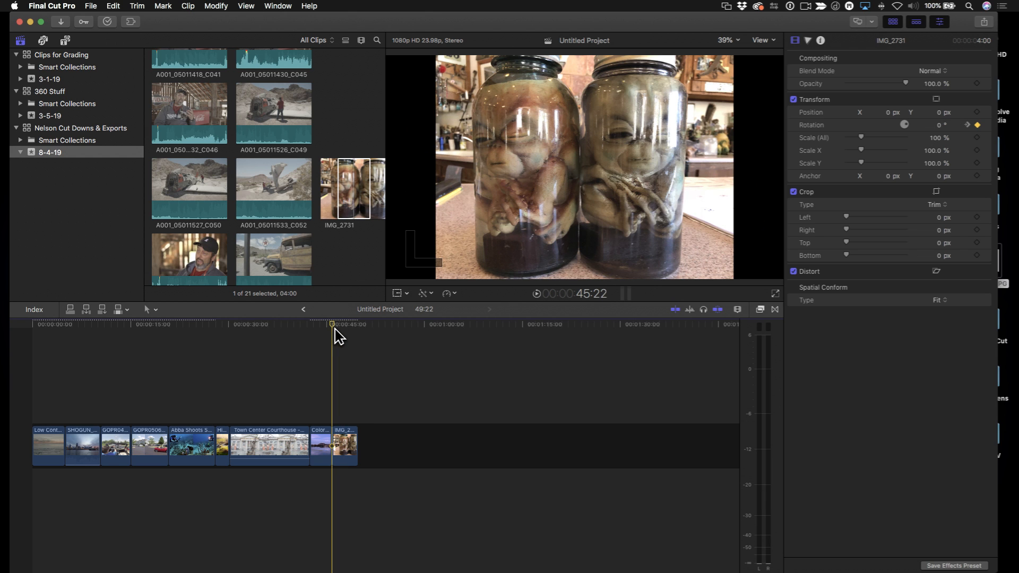
pyautogui.press('space')
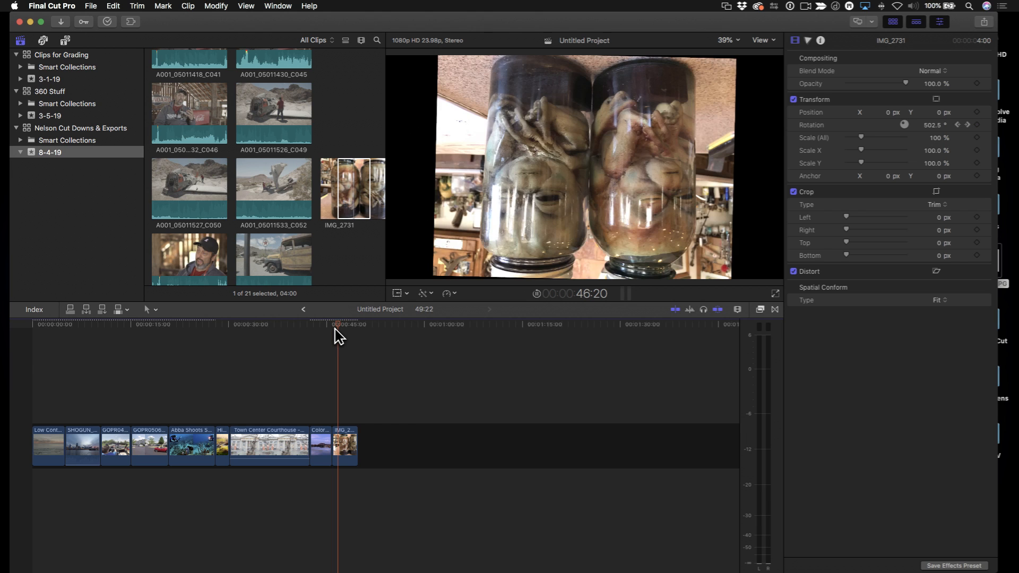
# Switch to Chrome, enlarge the window to review the RT Motion Blur plugin page, and return to Final Cut Pro.
pyautogui.press('super+Tab')
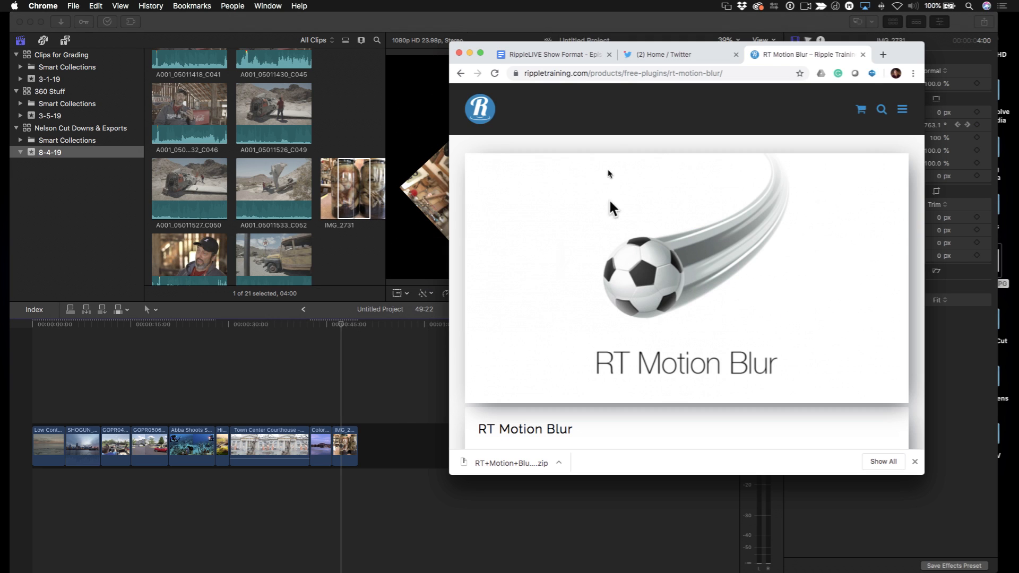
pyautogui.moveTo(898, 52); pyautogui.dragTo(756, 42)
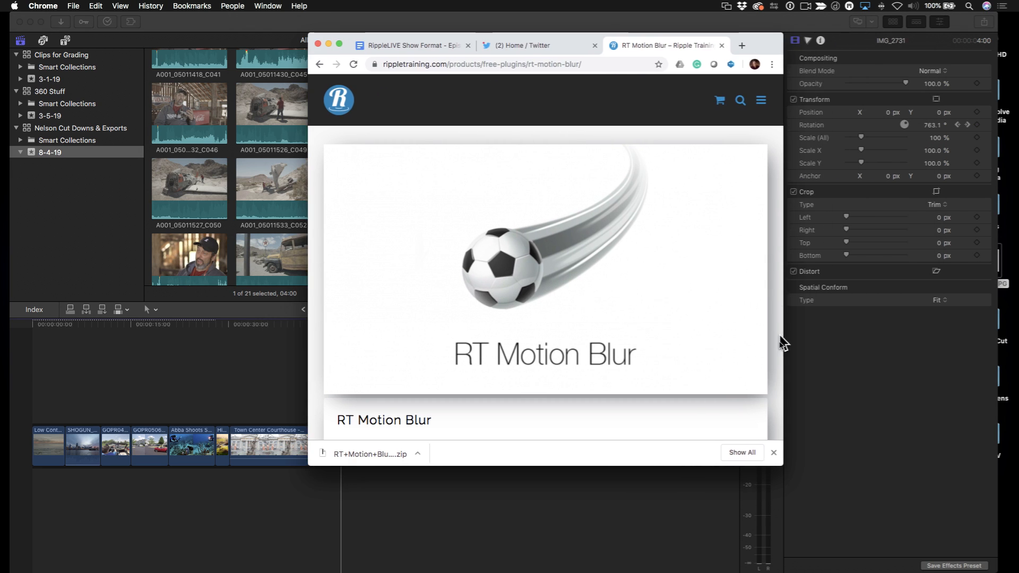
pyautogui.moveTo(783, 465); pyautogui.dragTo(882, 528)
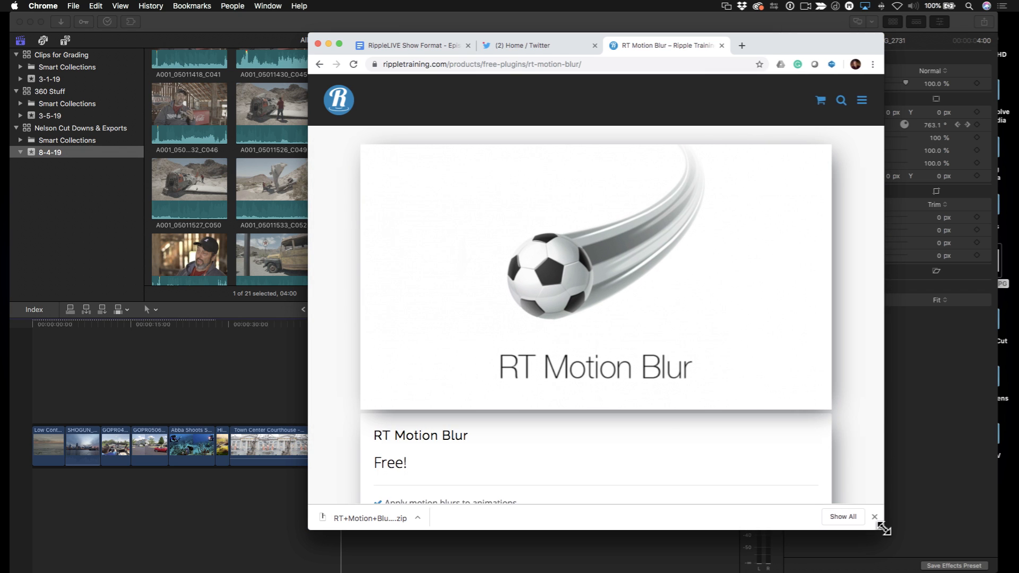
pyautogui.scroll(-5, 632, 191)
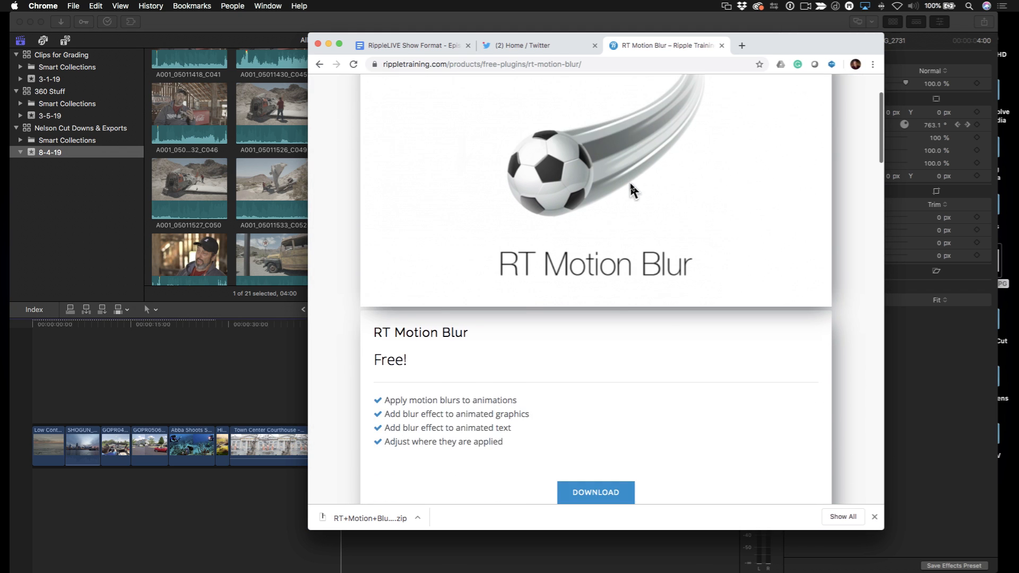
pyautogui.scroll(4, 601, 215)
pyautogui.scroll(-15, 642, 190)
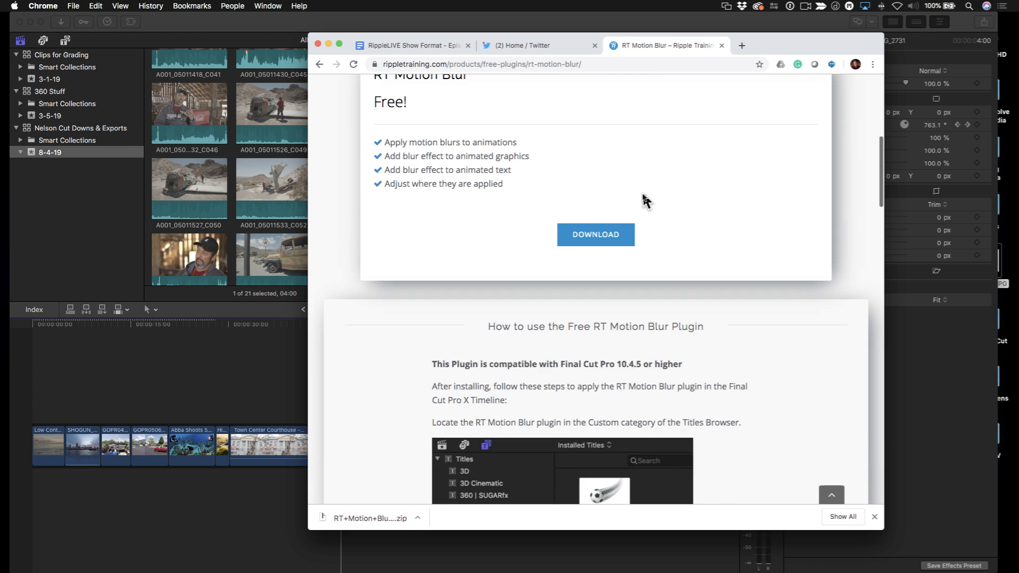
pyautogui.scroll(15, 642, 194)
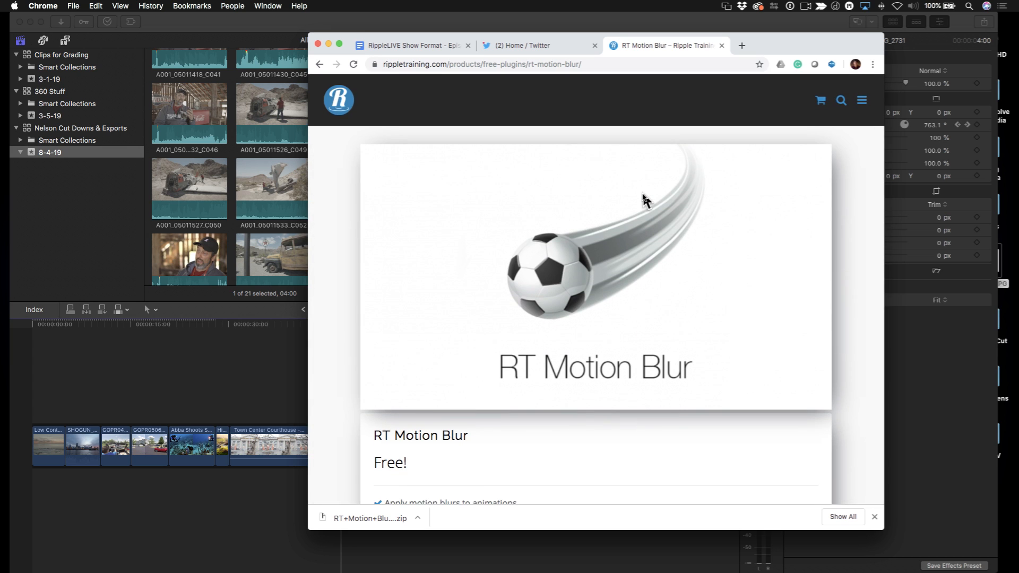
pyautogui.click(273, 367)
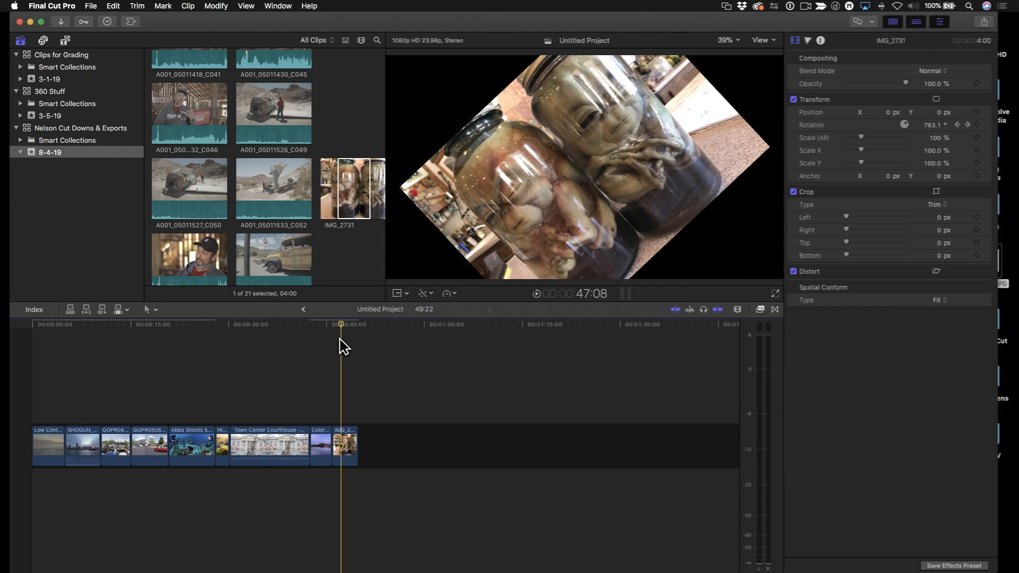
# Switch to Chrome, widen the browser window, and open Ripple Training's RippleLIVE plugins page.
pyautogui.press('super+Tab')
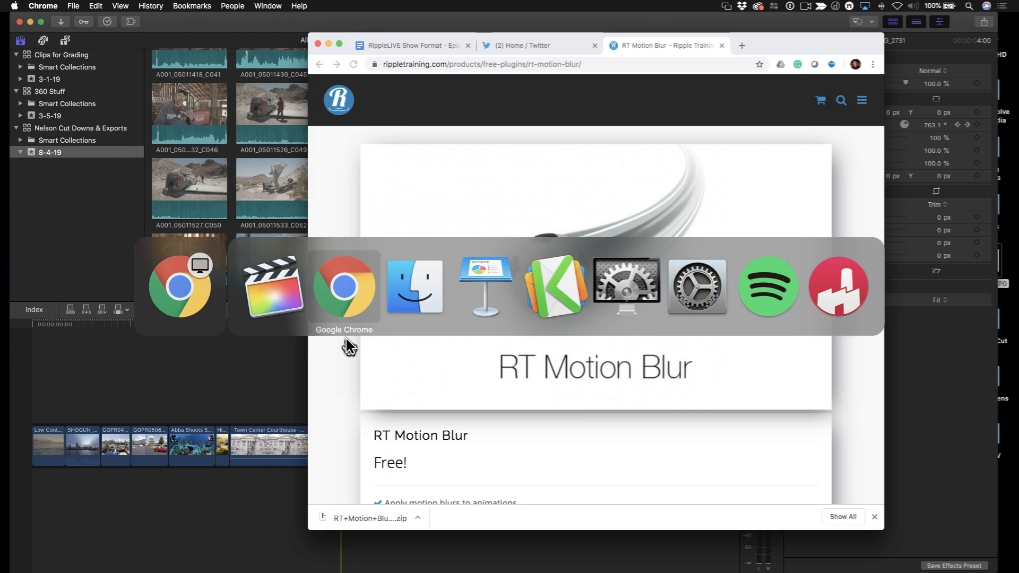
pyautogui.moveTo(771, 36); pyautogui.dragTo(595, 15)
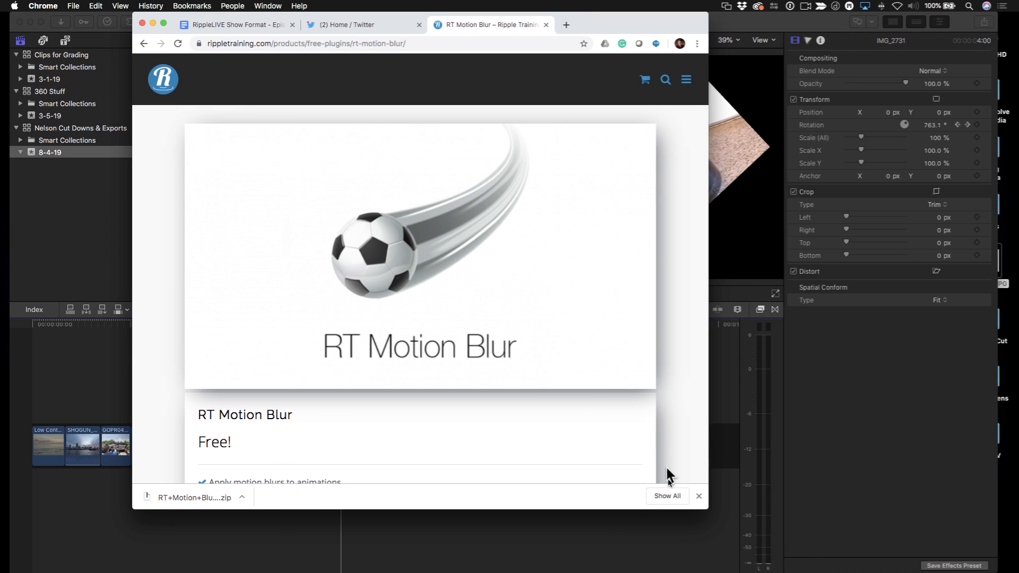
pyautogui.moveTo(704, 507); pyautogui.dragTo(901, 539)
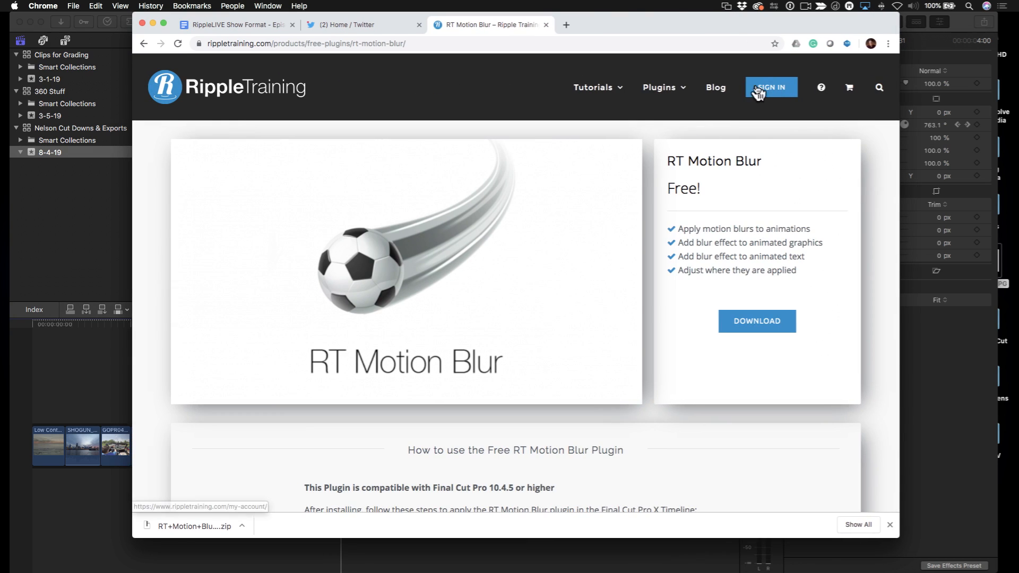
pyautogui.moveTo(665, 89)
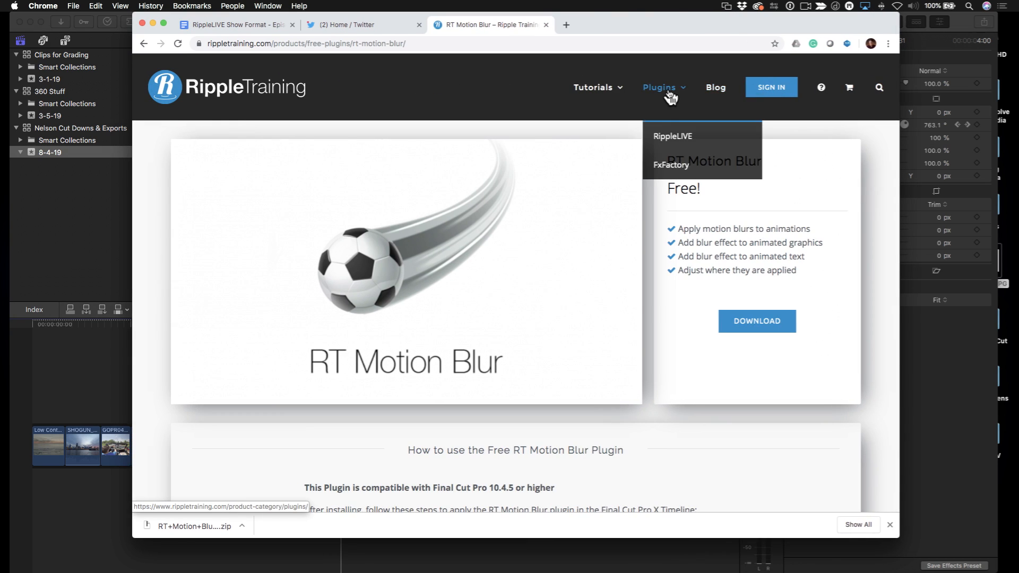
pyautogui.click(681, 143)
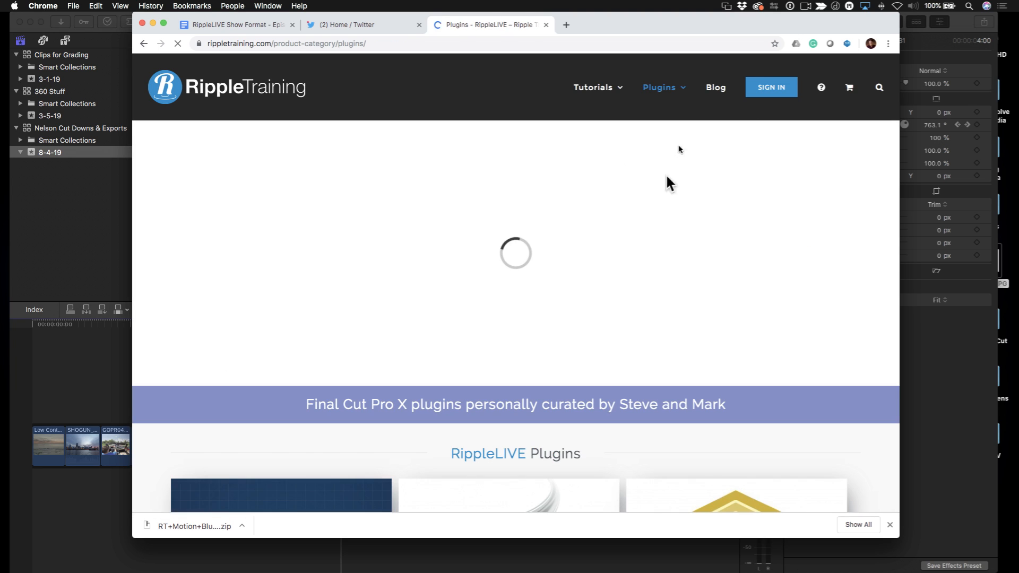
# Browse the RippleLIVE plugins, open the RT Motion Blur product page, and return to Final Cut Pro.
pyautogui.scroll(-10, 661, 207)
pyautogui.scroll(2, 584, 191)
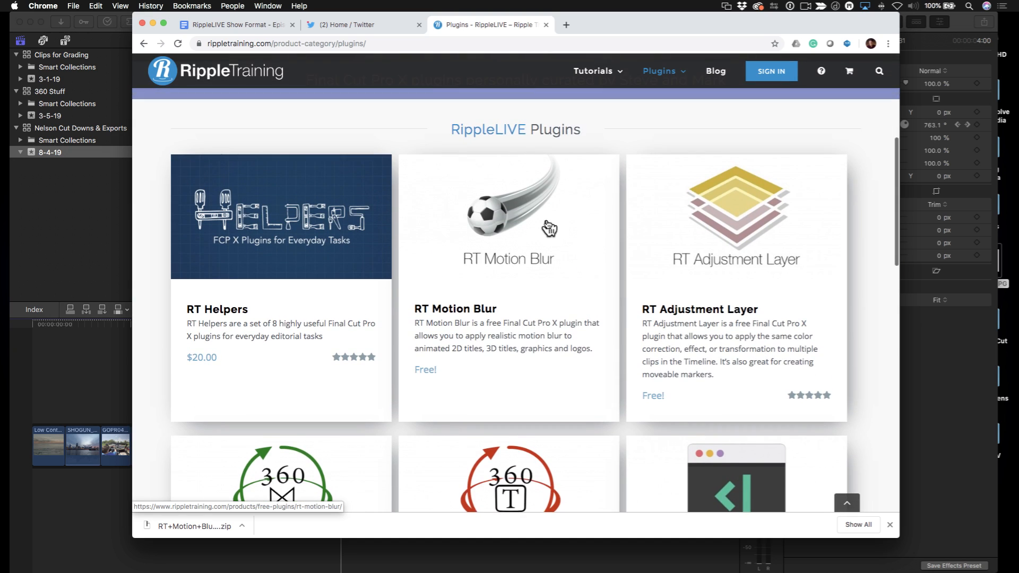
pyautogui.scroll(-4, 443, 220)
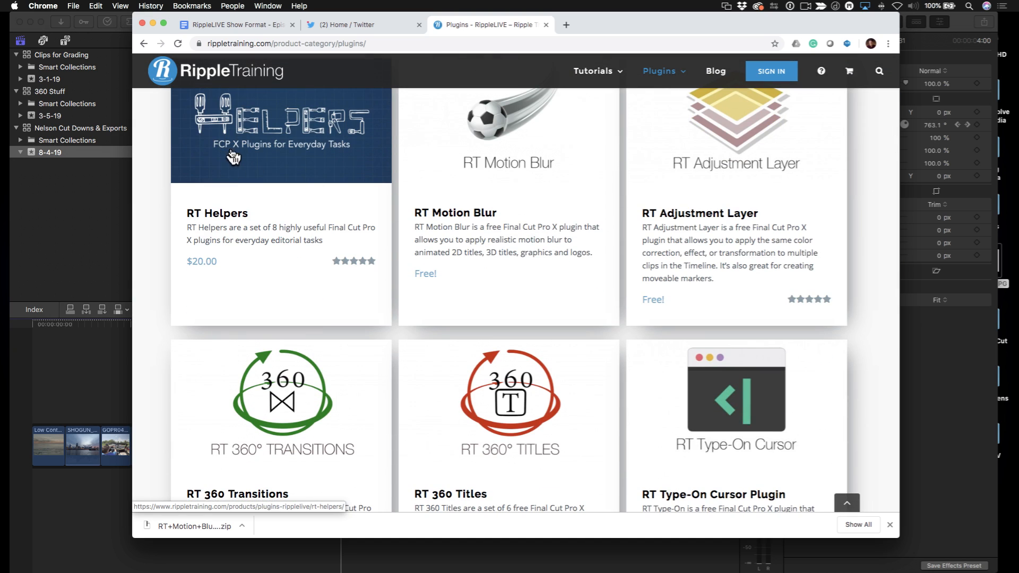
pyautogui.scroll(1, 478, 172)
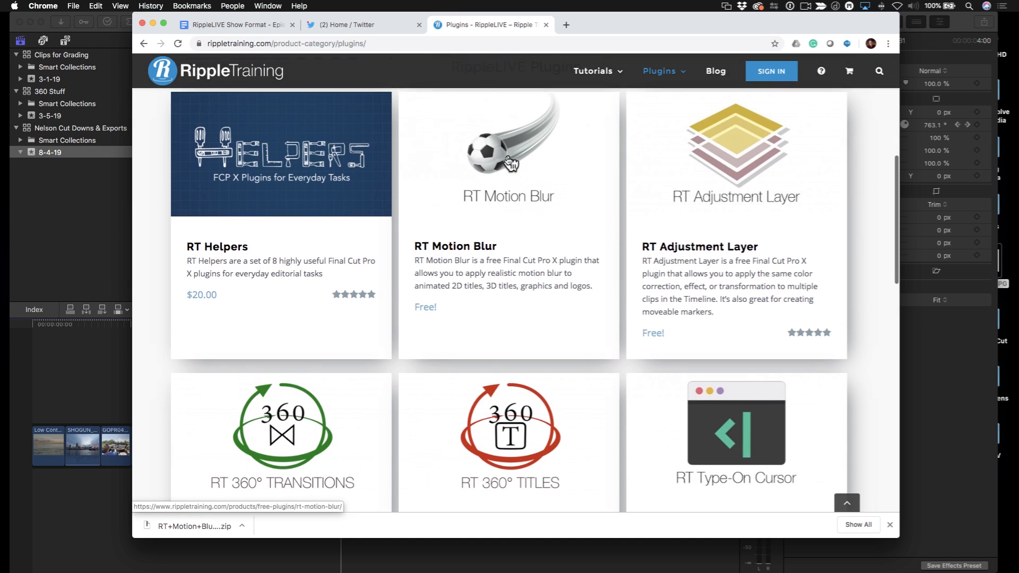
pyautogui.click(511, 164)
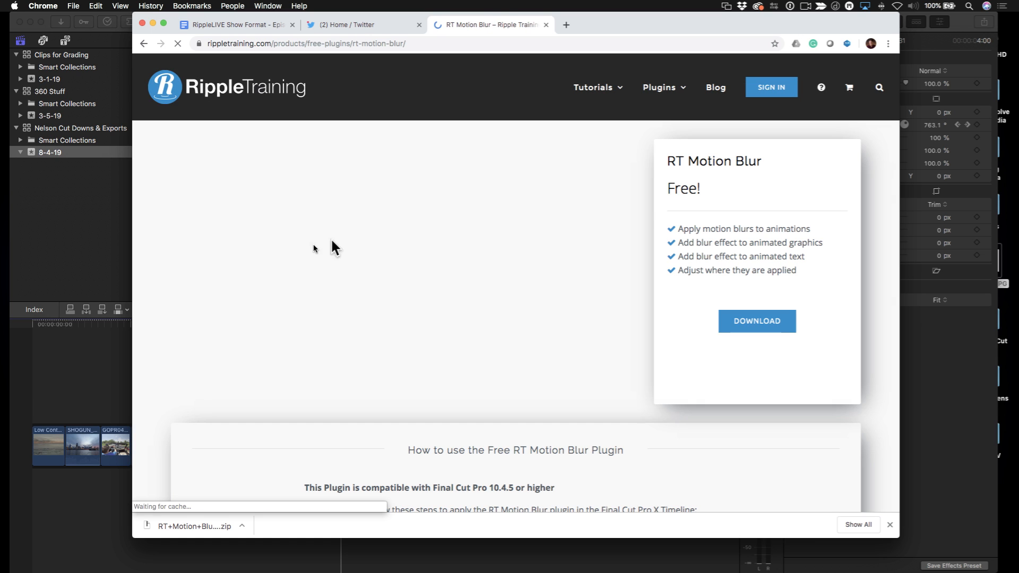
pyautogui.click(94, 227)
pyautogui.click(340, 370)
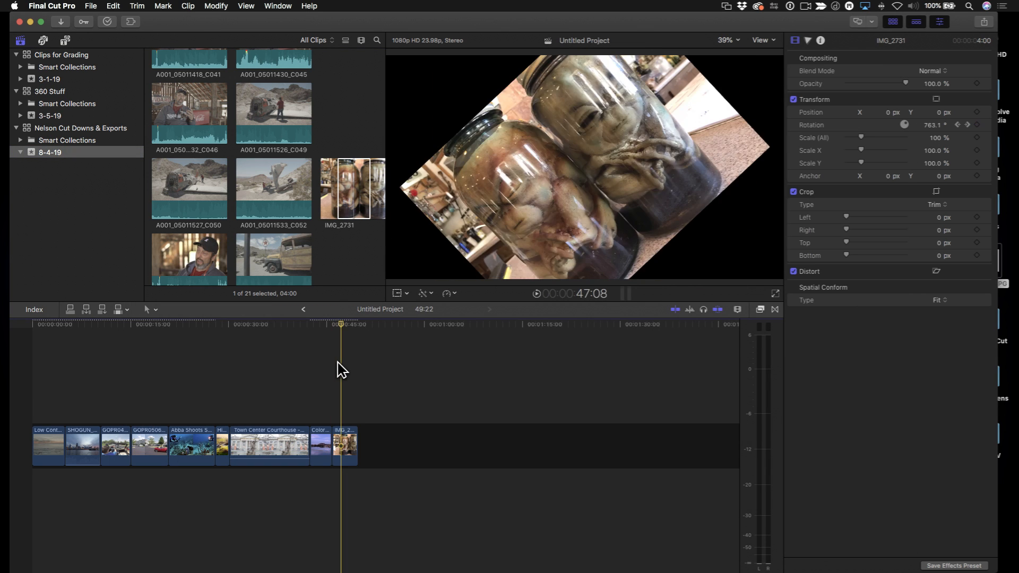
# Replay the spinning IMG_2731 clip to examine its rotation without motion blur.
pyautogui.click(333, 367)
pyautogui.press('space')
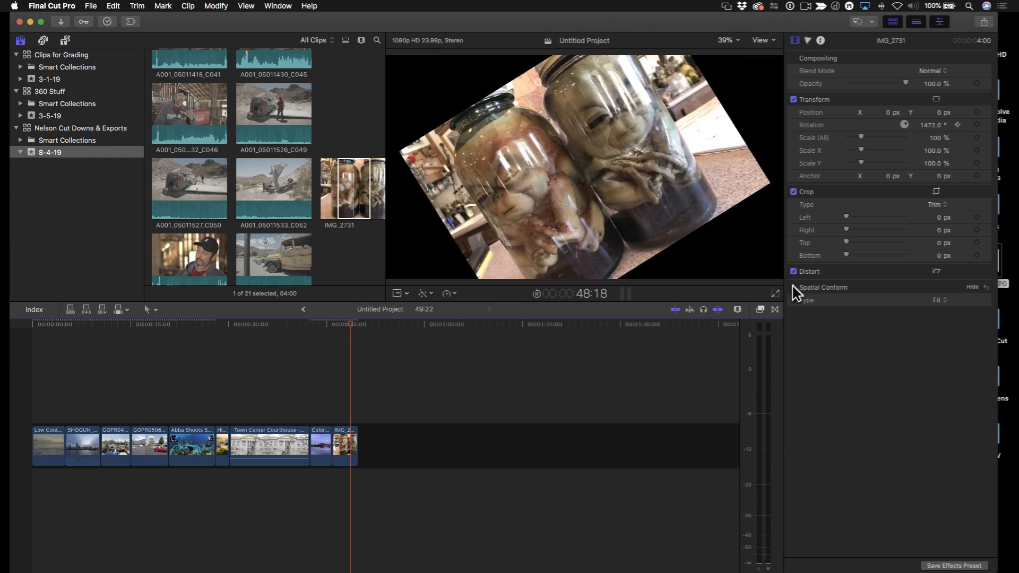
pyautogui.press('space')
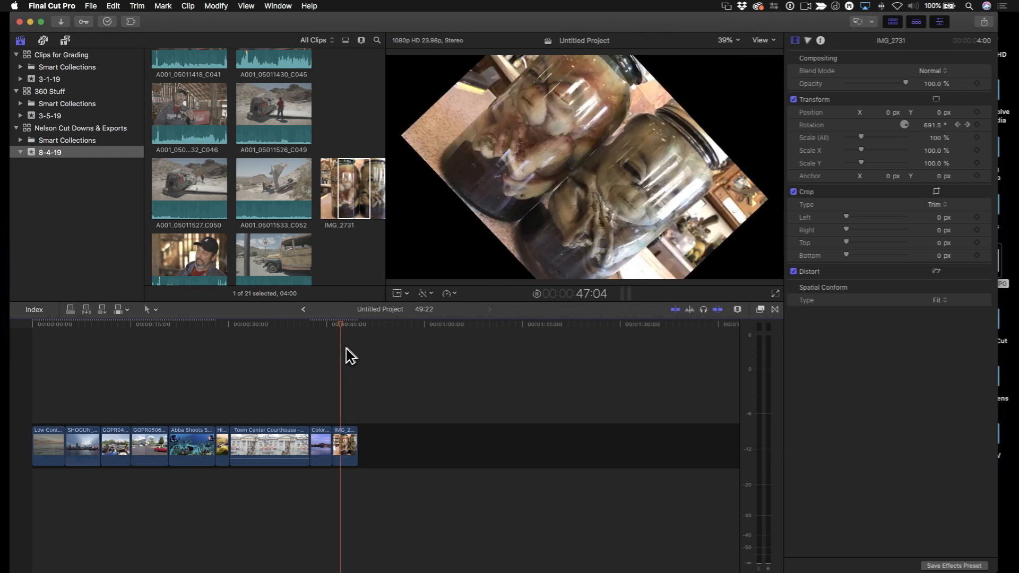
pyautogui.press('space')
pyautogui.press('space')
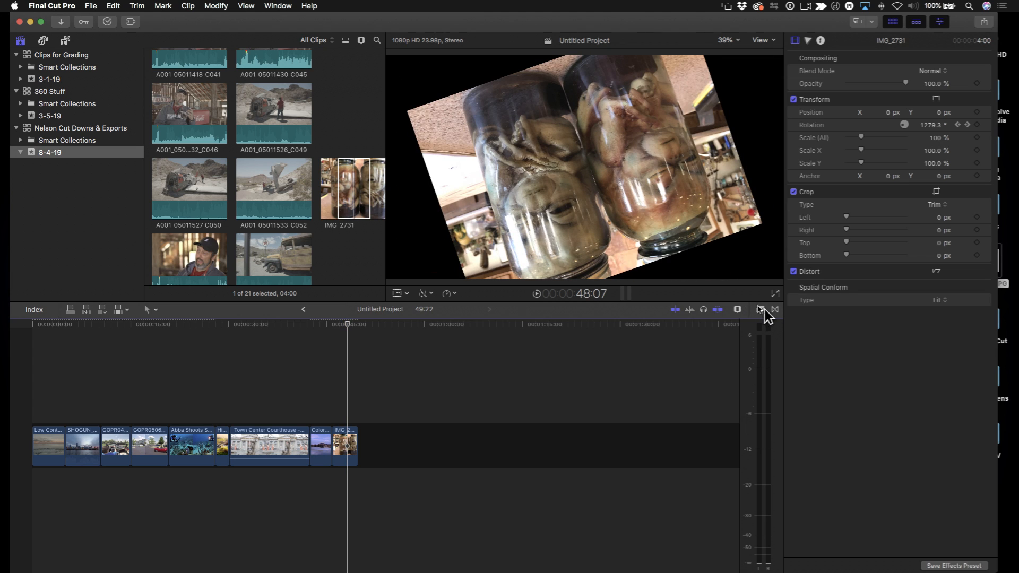
# Show the Effects browser with the installed effects beside the timeline.
pyautogui.click(763, 310)
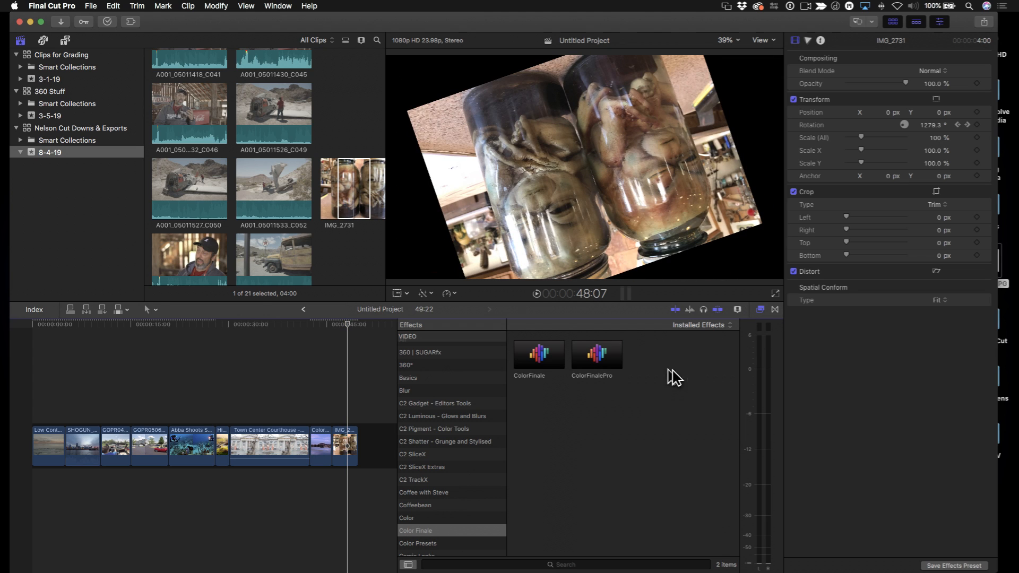
pyautogui.click(738, 309)
pyautogui.click(737, 310)
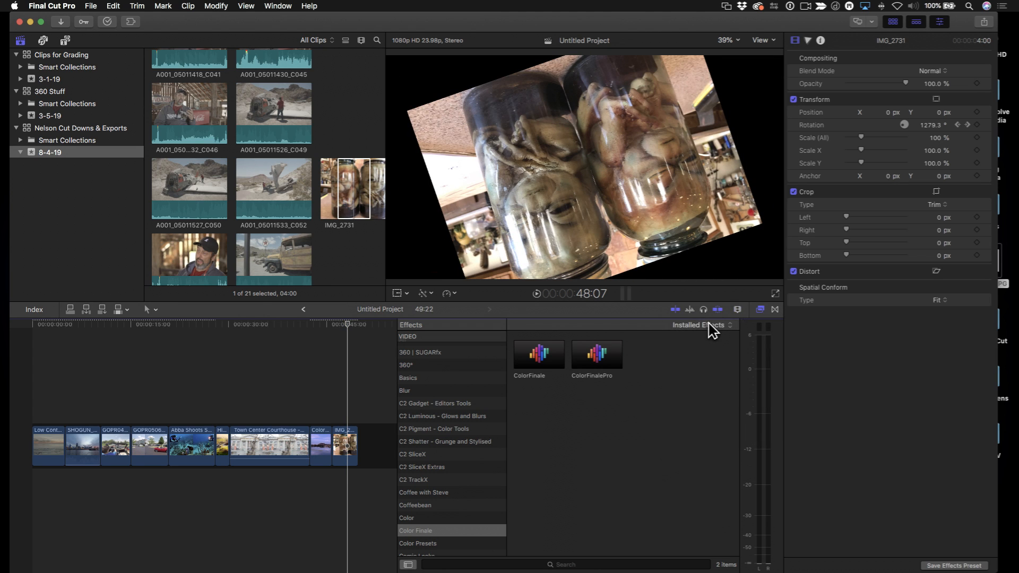
# Look through the video effect categories in the Effects browser, and hide the browser again.
pyautogui.click(737, 310)
pyautogui.click(437, 532)
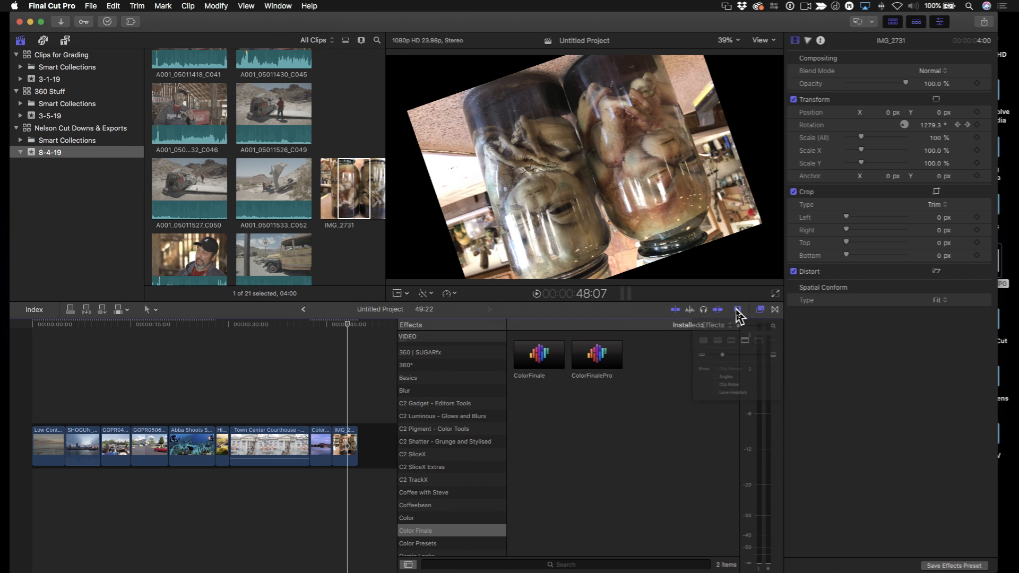
pyautogui.click(558, 427)
pyautogui.scroll(2, 436, 417)
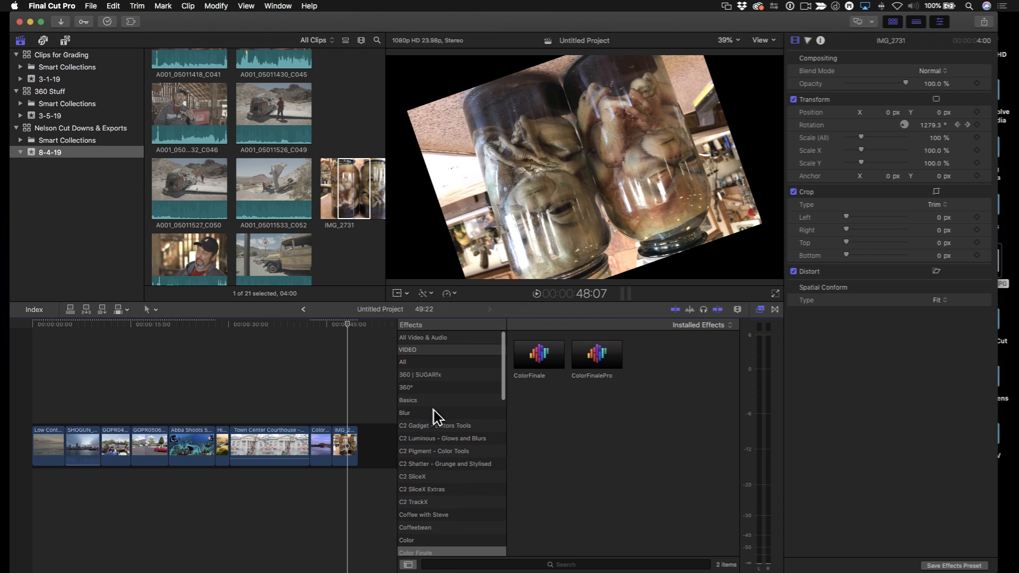
pyautogui.scroll(-2, 436, 392)
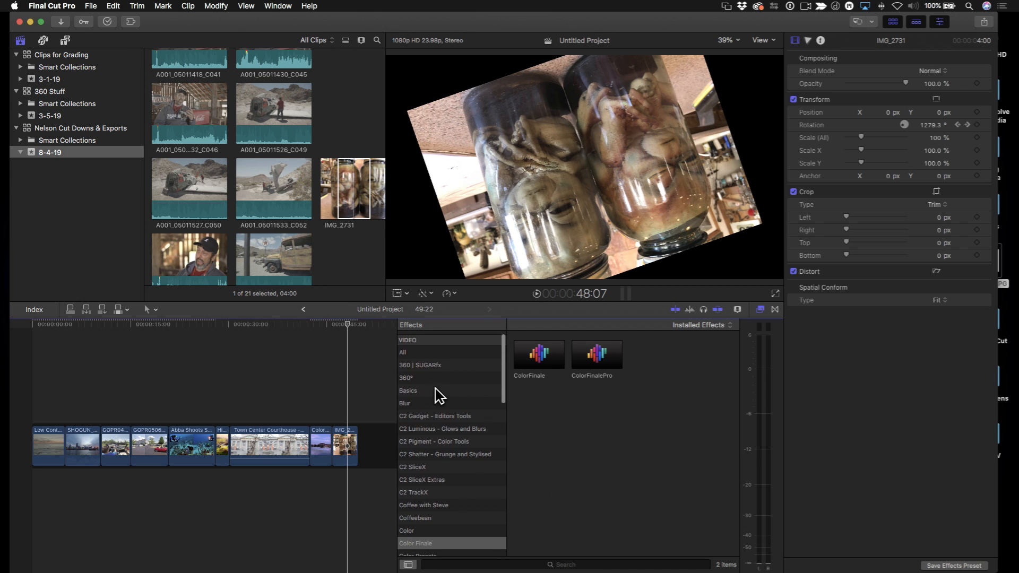
pyautogui.scroll(2, 437, 393)
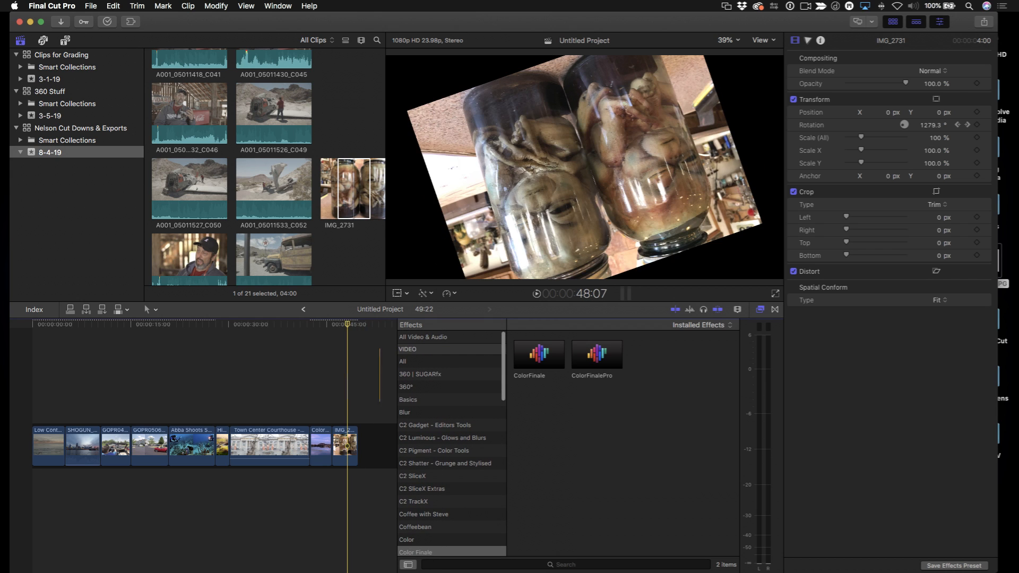
pyautogui.click(762, 310)
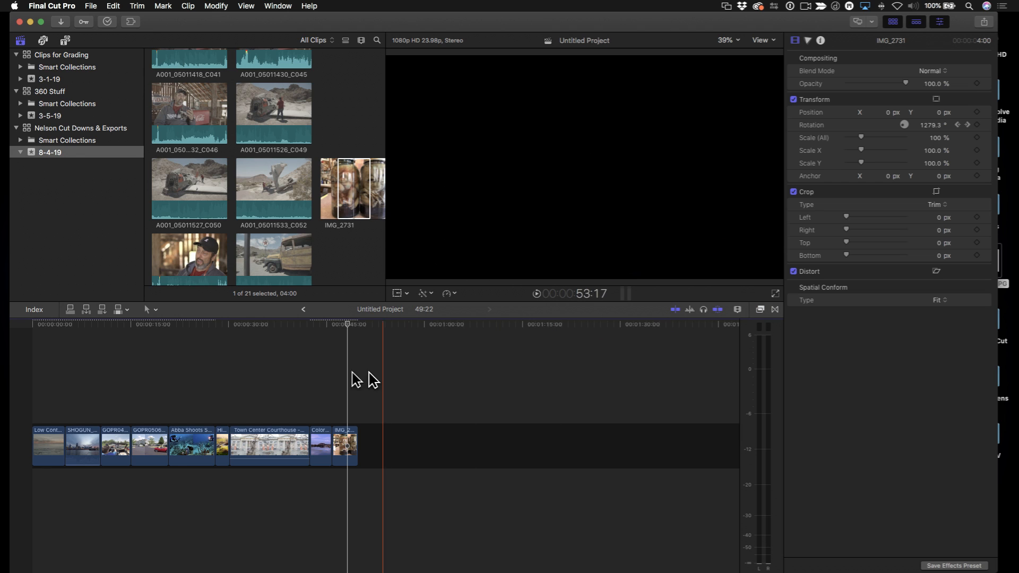
# Find the RT Motion Blur title in the Custom titles category and connect it above the start of IMG_2731.
pyautogui.click(65, 41)
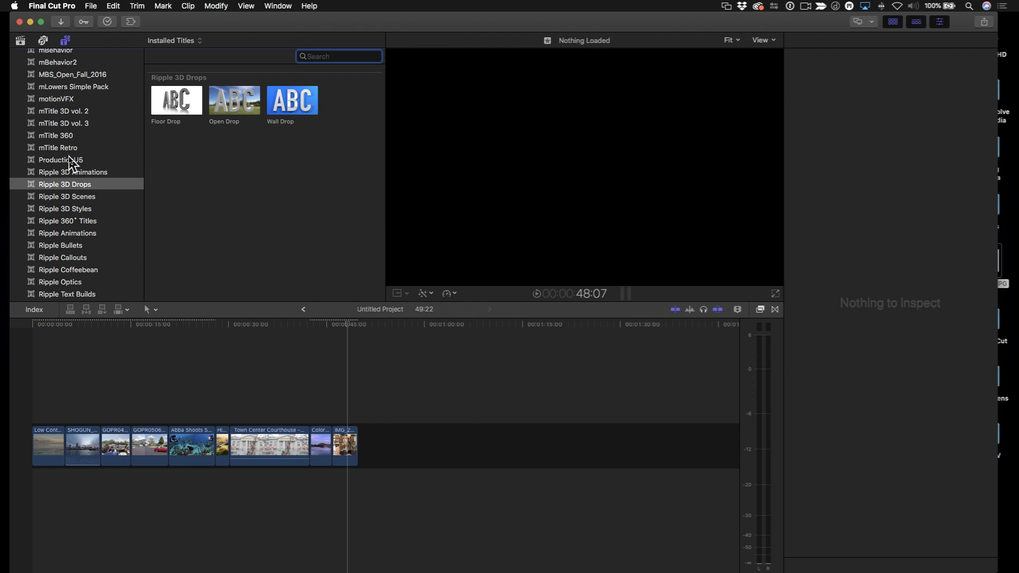
pyautogui.scroll(6, 80, 154)
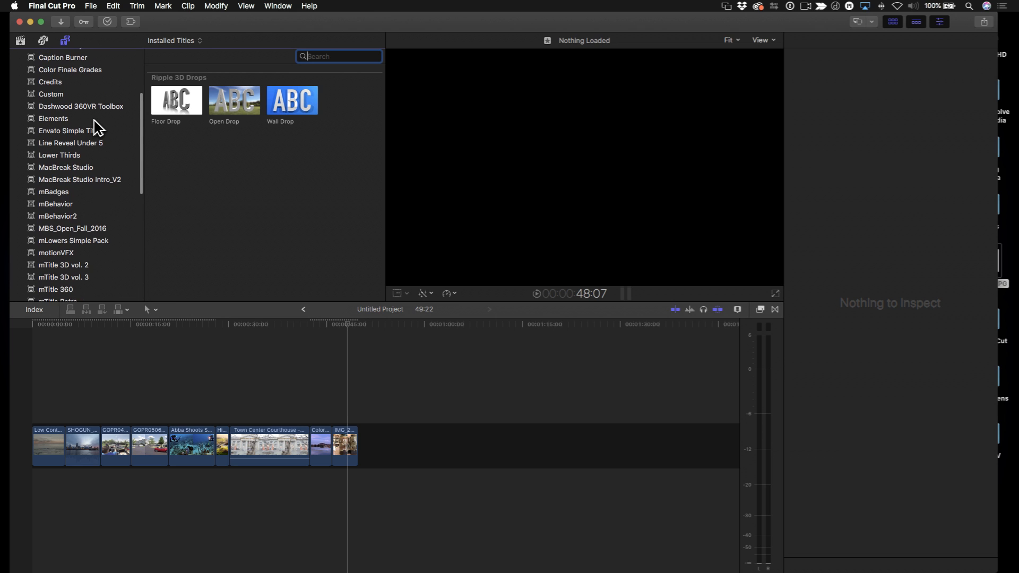
pyautogui.scroll(1, 90, 123)
pyautogui.click(81, 112)
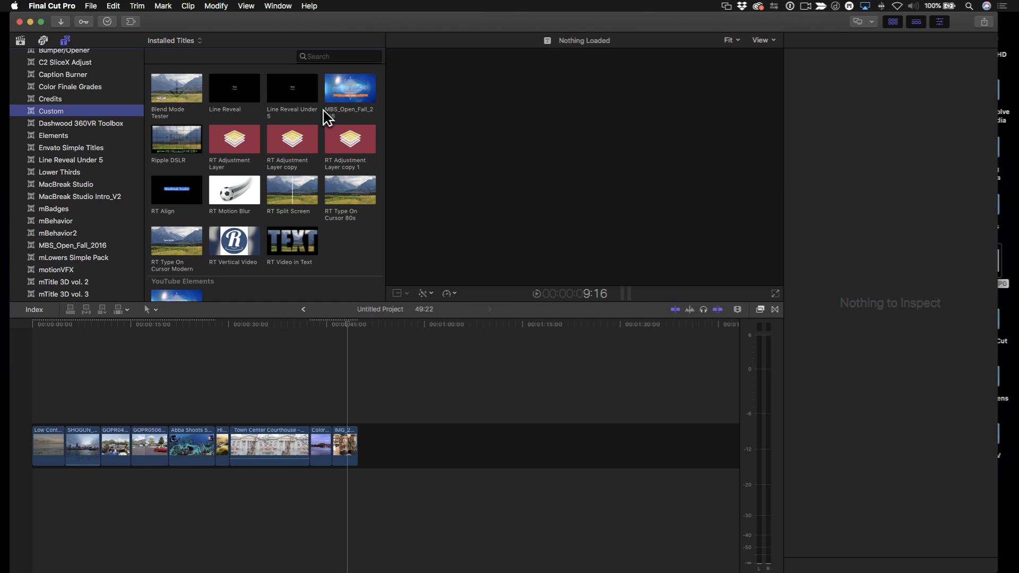
pyautogui.scroll(-1, 336, 142)
pyautogui.scroll(-1, 336, 141)
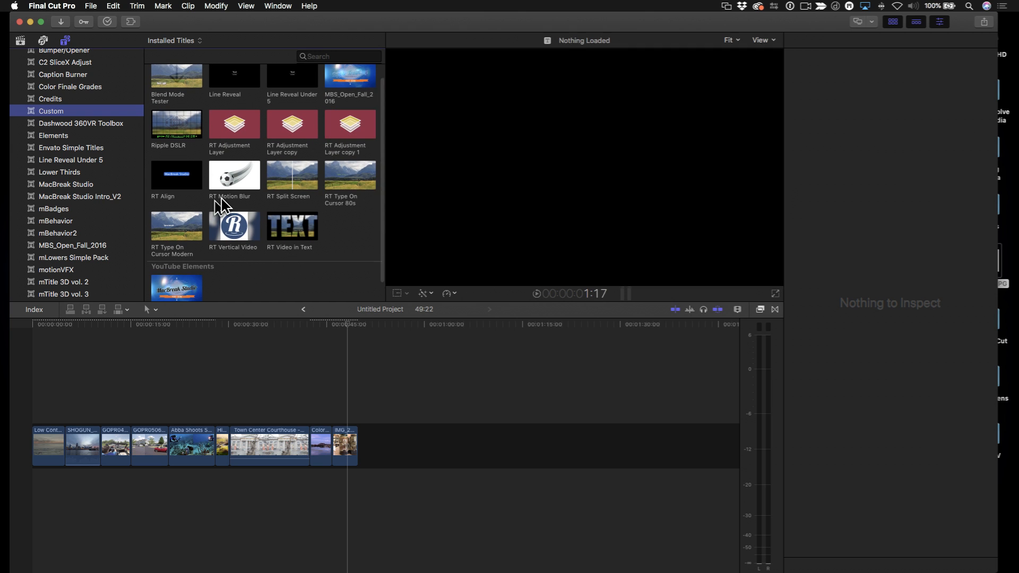
pyautogui.moveTo(250, 223); pyautogui.dragTo(338, 415)
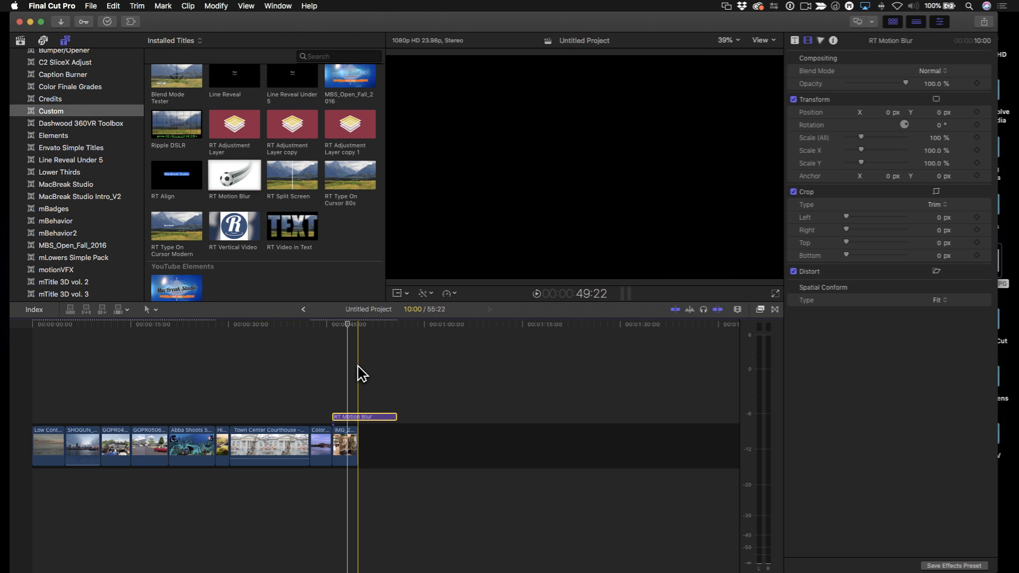
# Trim the end of the RT Motion Blur title to match the end of the IMG_2731 clip.
pyautogui.press('super+equal')
pyautogui.press('super+equal')
pyautogui.press('super+equal')
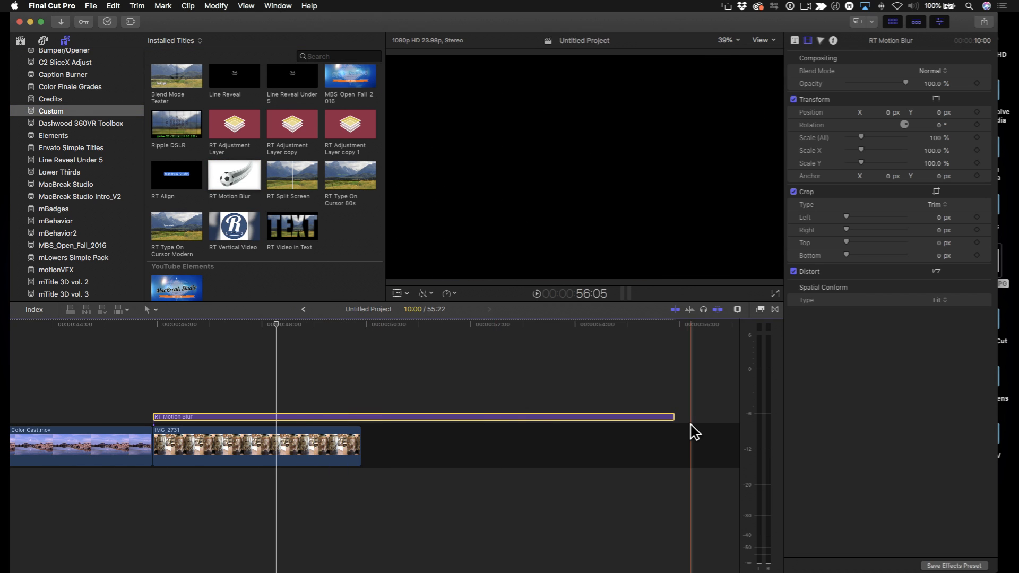
pyautogui.moveTo(673, 418); pyautogui.dragTo(361, 425)
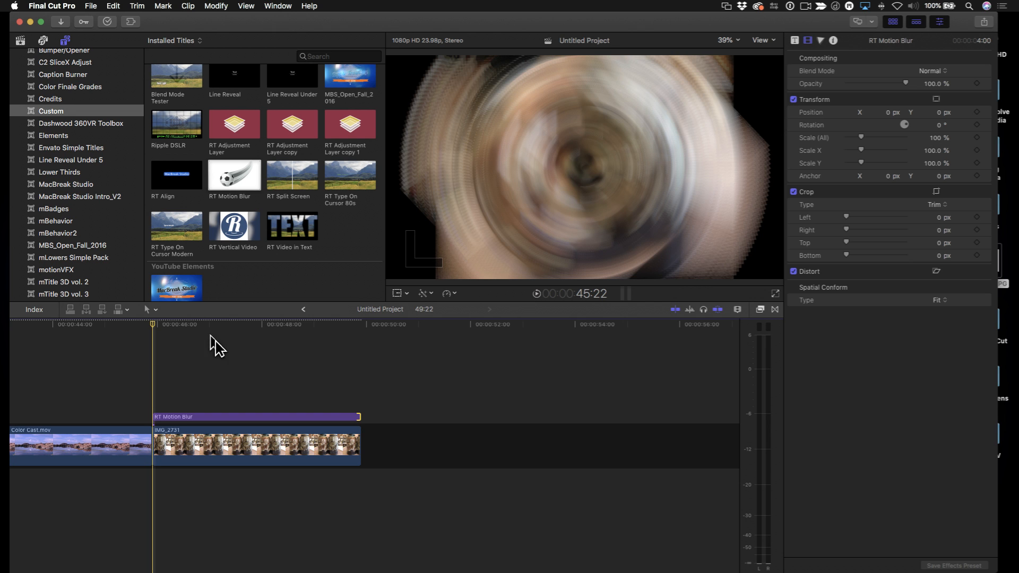
# Play and scrub the IMG_2731 section to examine the rotation with motion blur applied.
pyautogui.press('space')
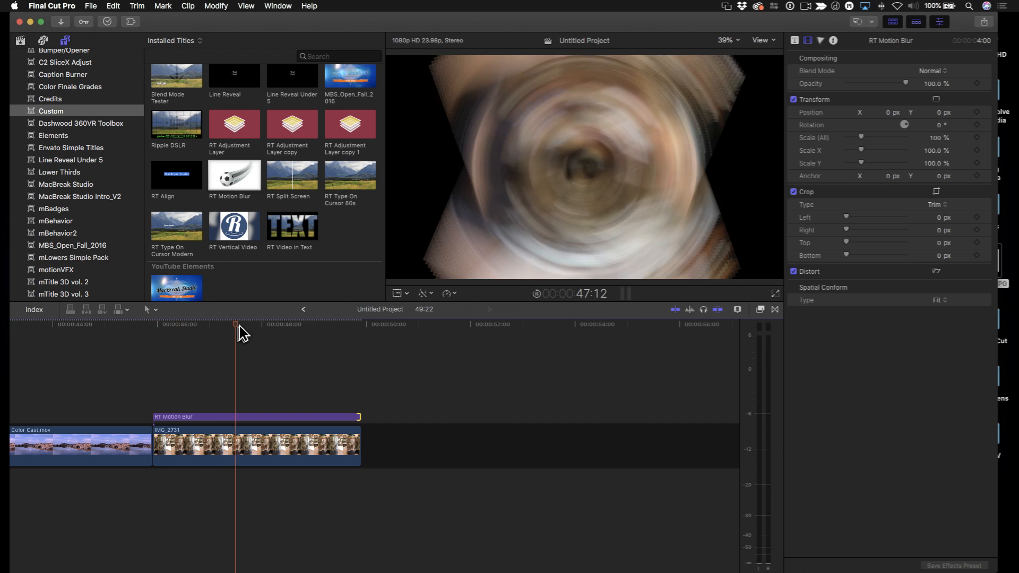
pyautogui.press('space')
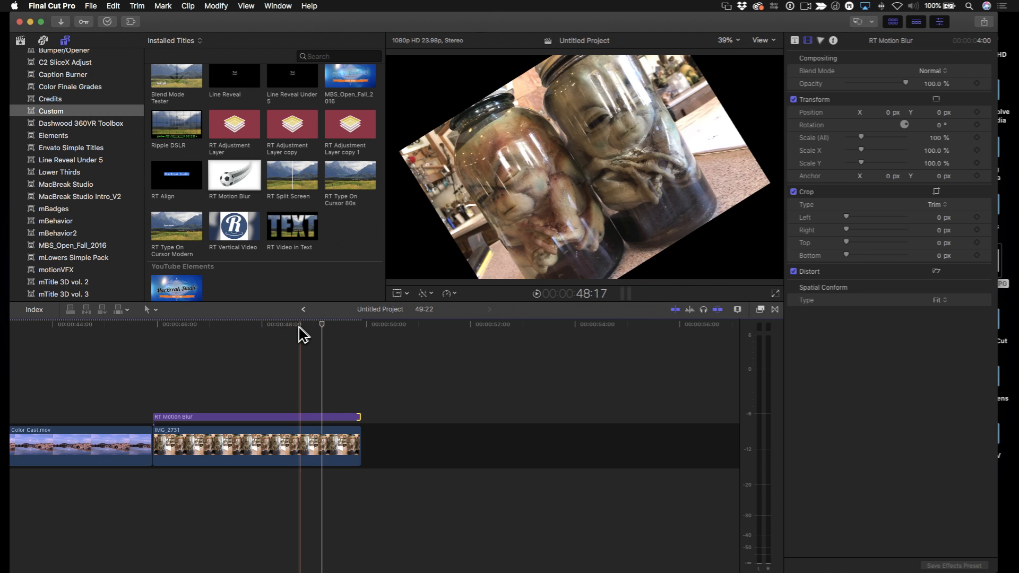
pyautogui.moveTo(303, 334)
pyautogui.mouseDown()
pyautogui.moveTo(260, 337)
pyautogui.moveTo(303, 332)
pyautogui.moveTo(273, 337)
pyautogui.moveTo(285, 337)
pyautogui.mouseUp()
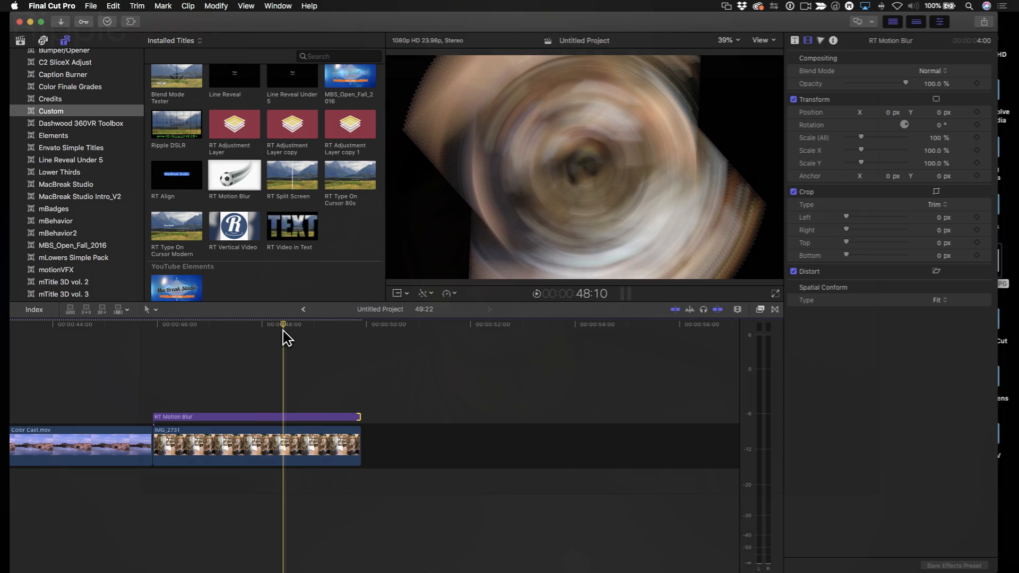
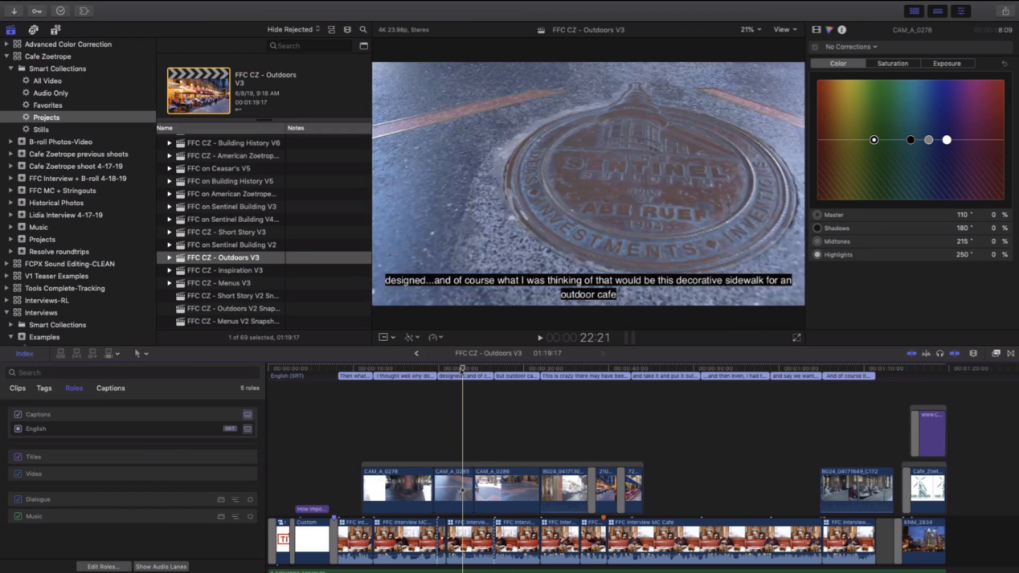
# Insert a line break before "this decorative sidewalk" in the "designed...and of course" caption and close the caption editor.
pyautogui.moveTo(464, 370)
pyautogui.mouseDown()
pyautogui.moveTo(433, 369)
pyautogui.moveTo(573, 369)
pyautogui.moveTo(471, 366)
pyautogui.mouseUp()
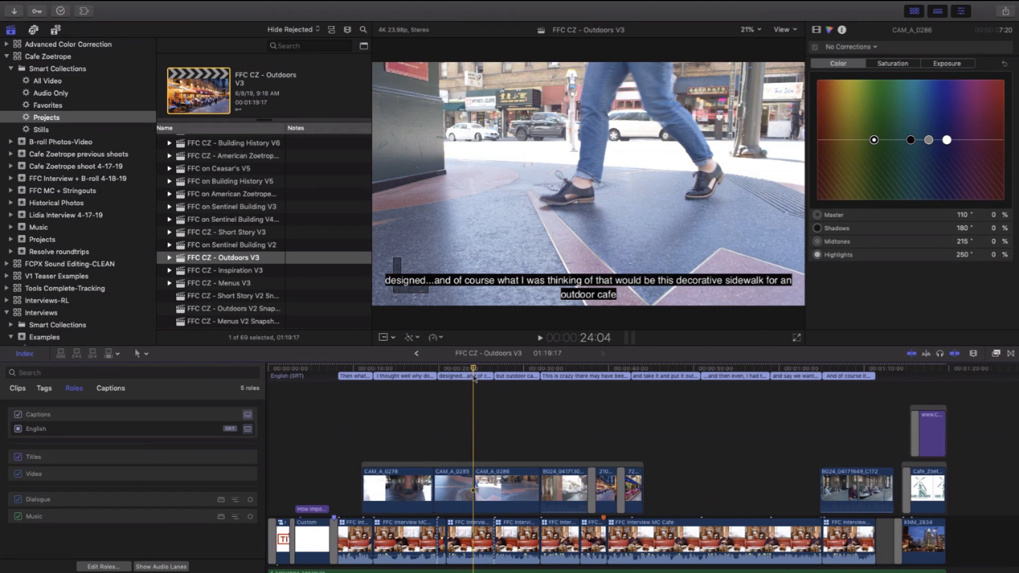
pyautogui.doubleClick(475, 377)
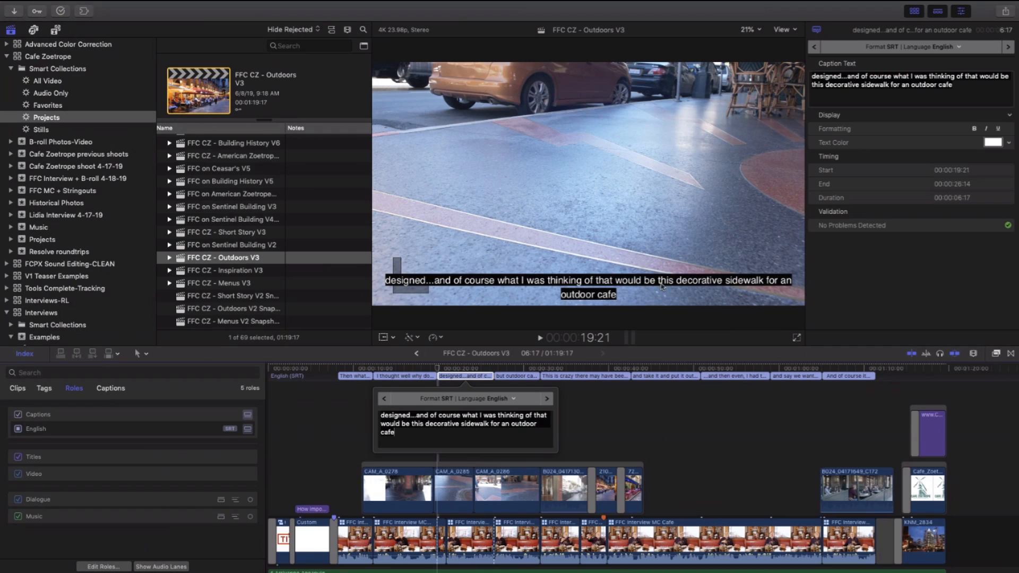
pyautogui.click(410, 426)
pyautogui.press('Return')
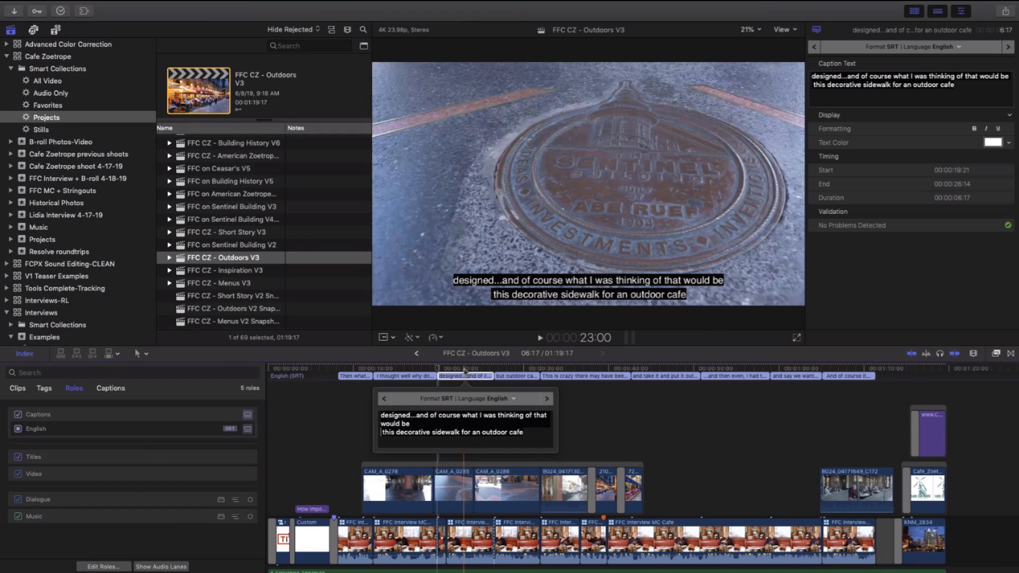
pyautogui.click(465, 370)
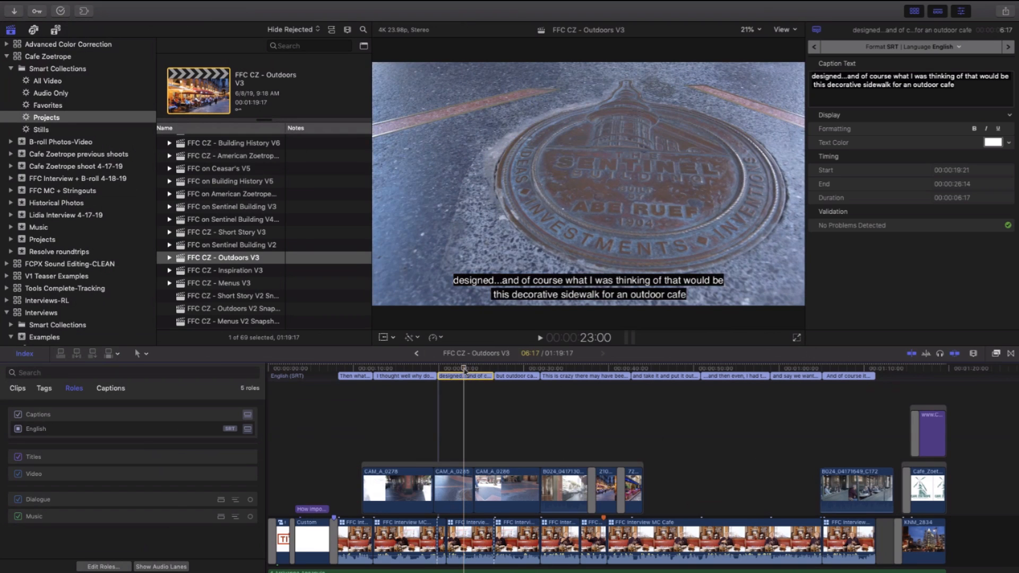
# Select the "This is crazy there may have been outdoor cafés" caption and check which caption commands, such as Split Captions, are available.
pyautogui.moveTo(464, 370); pyautogui.dragTo(579, 374)
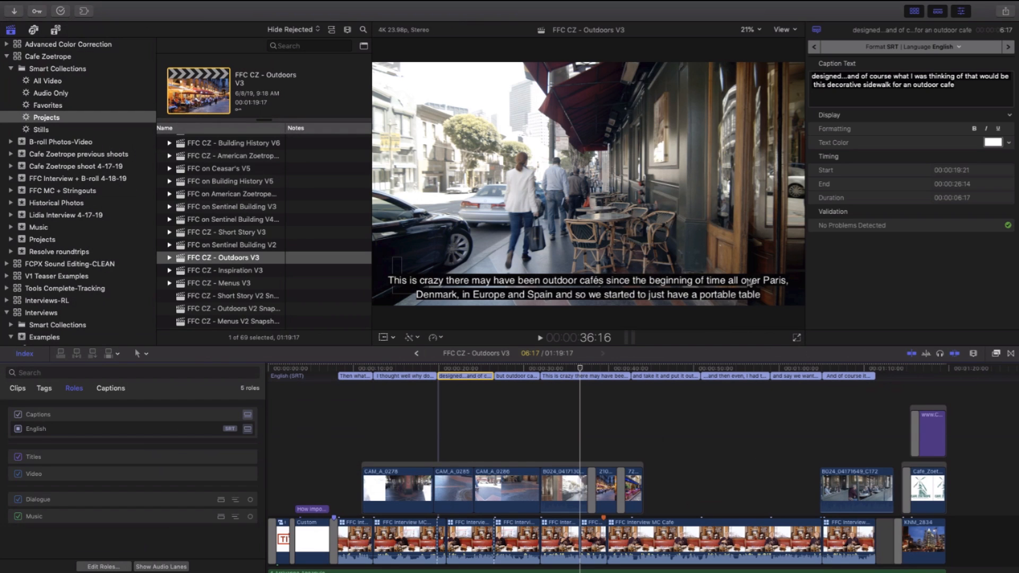
pyautogui.click(582, 377)
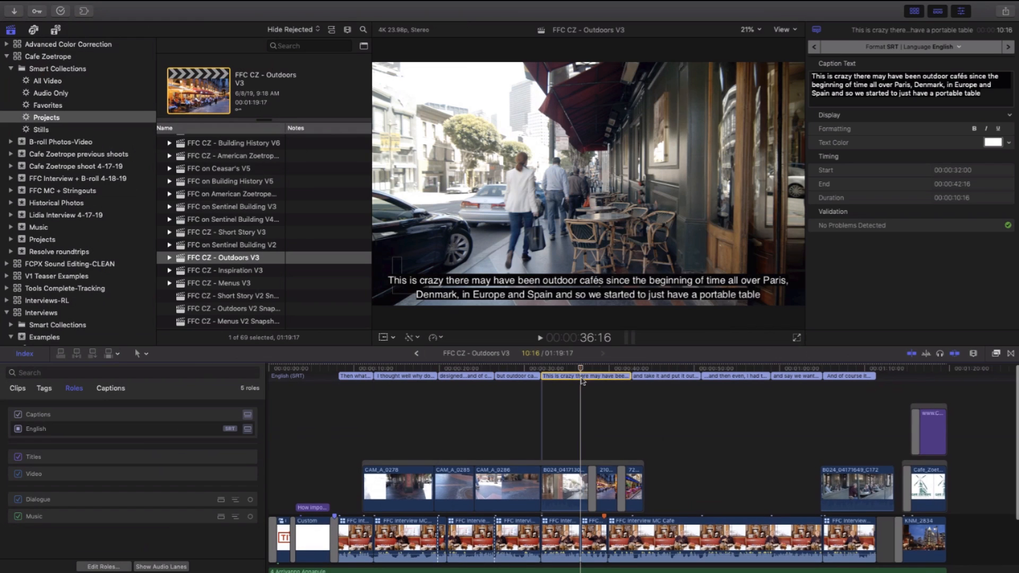
pyautogui.rightClick(582, 378)
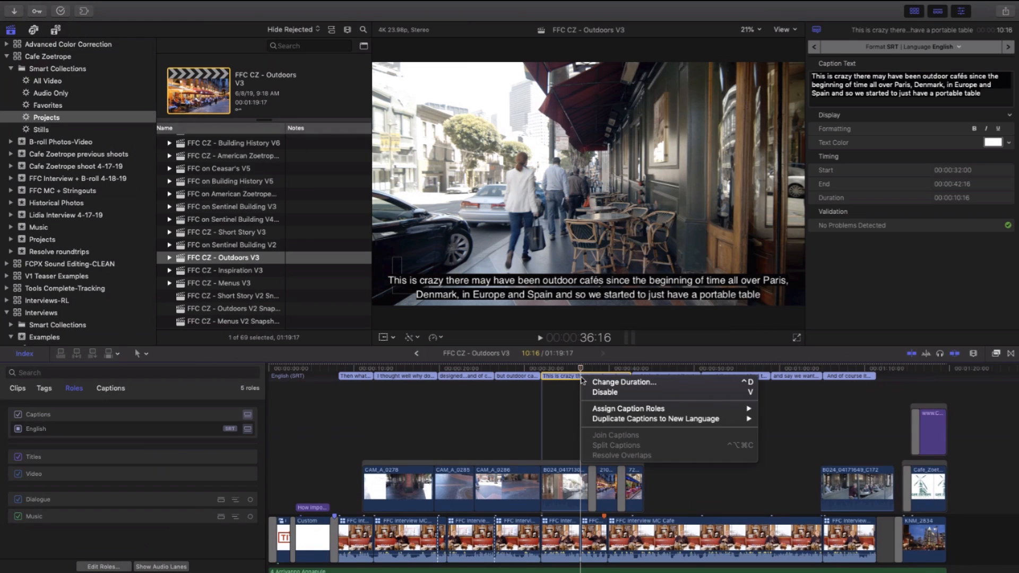
pyautogui.press('Escape')
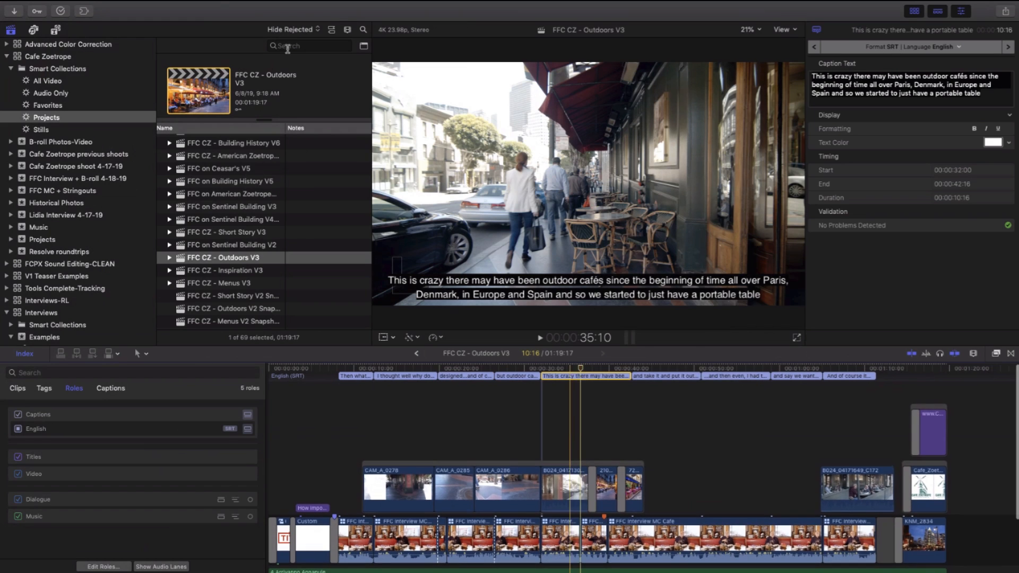
pyautogui.click(114, 7)
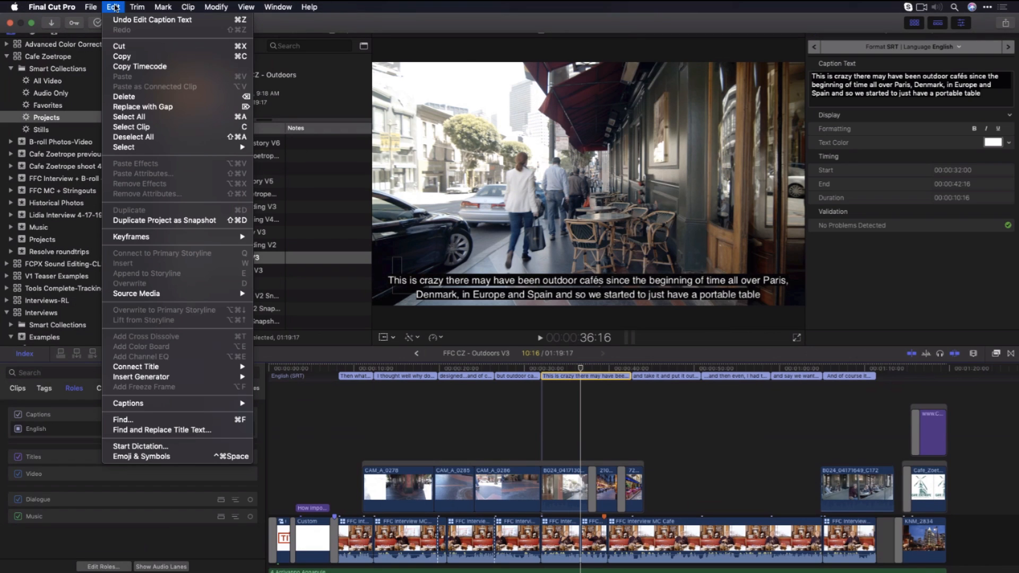
pyautogui.moveTo(157, 408)
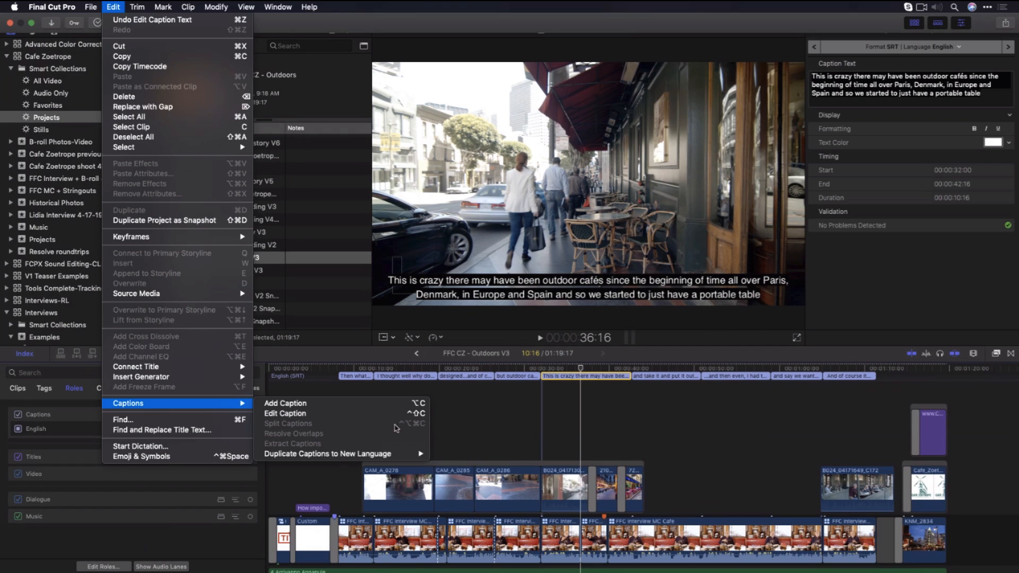
pyautogui.click(583, 423)
pyautogui.click(588, 369)
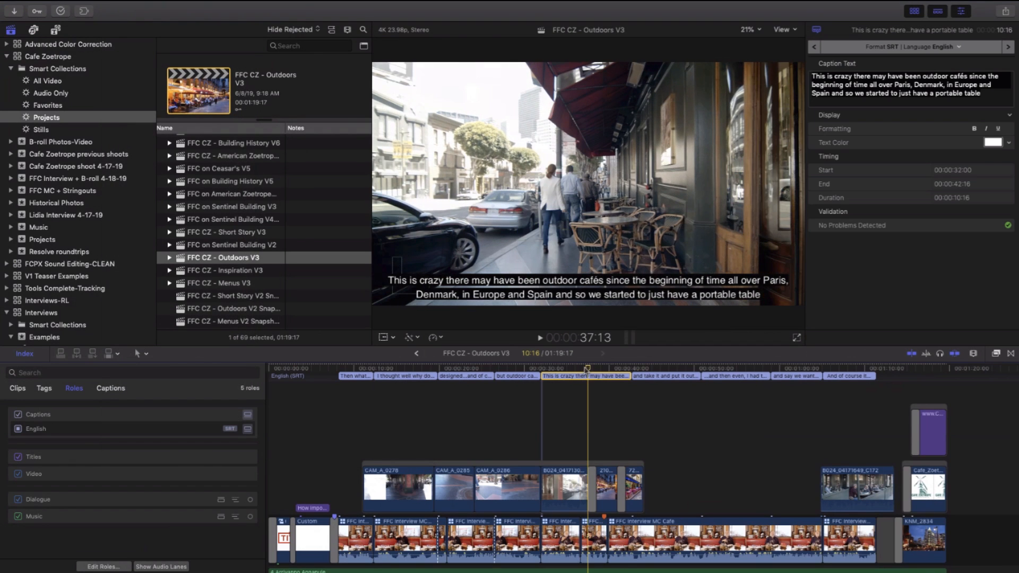
pyautogui.rightClick(587, 378)
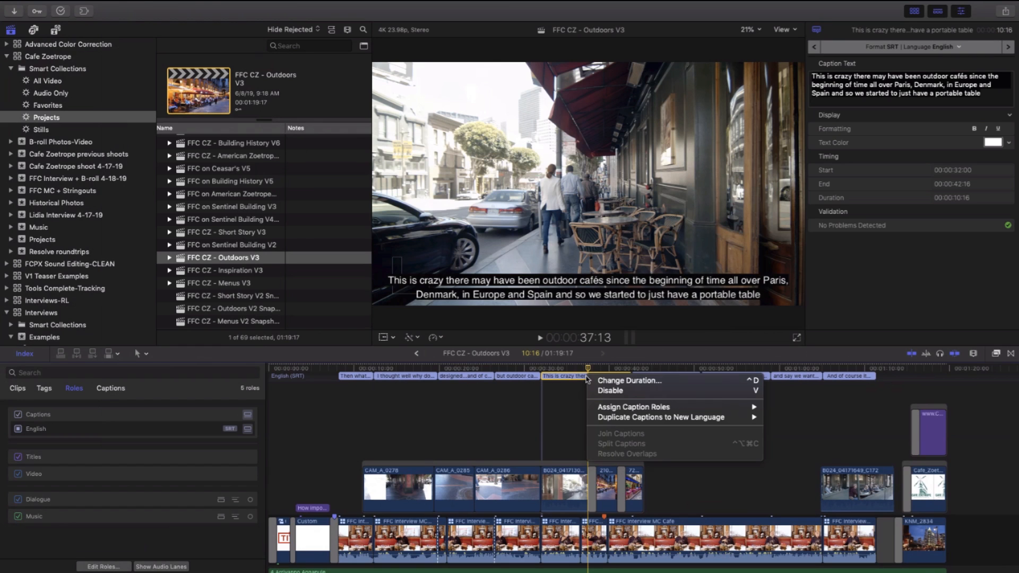
pyautogui.click(580, 431)
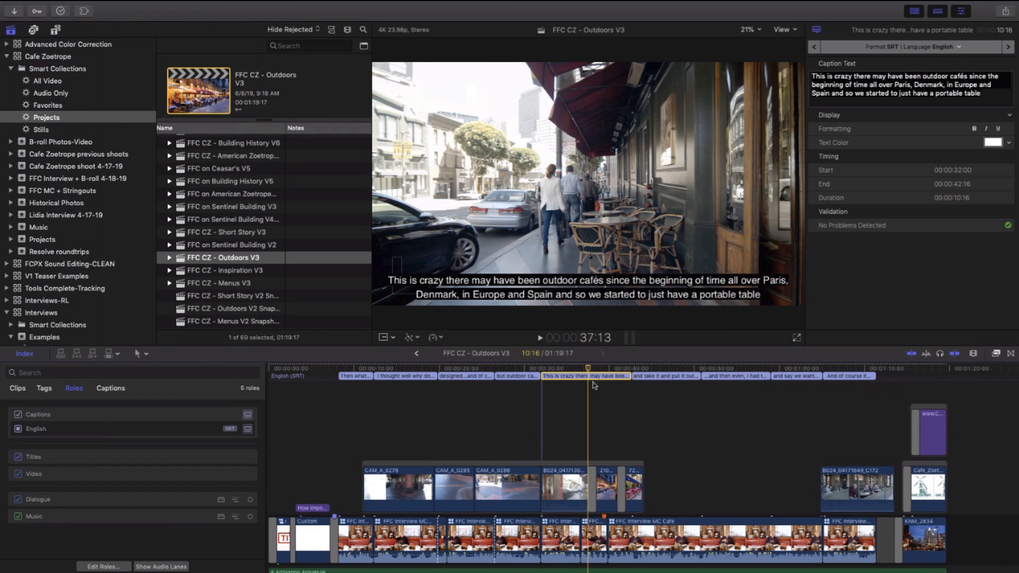
# Move the playhead to the "but outdoor cafes were illegal in San Francisco" caption and select it to view its text and timing.
pyautogui.click(580, 369)
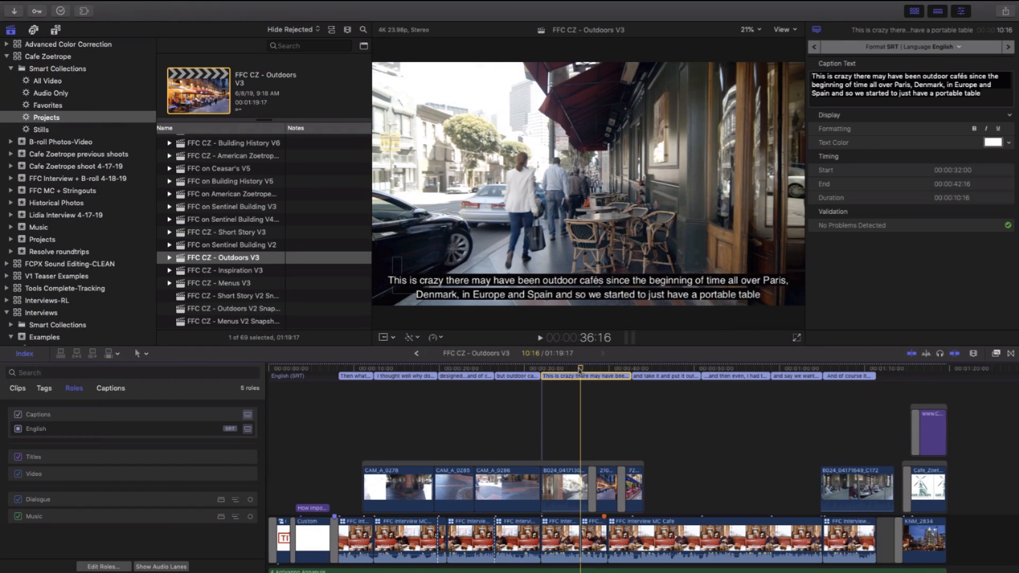
pyautogui.click(663, 367)
pyautogui.click(527, 366)
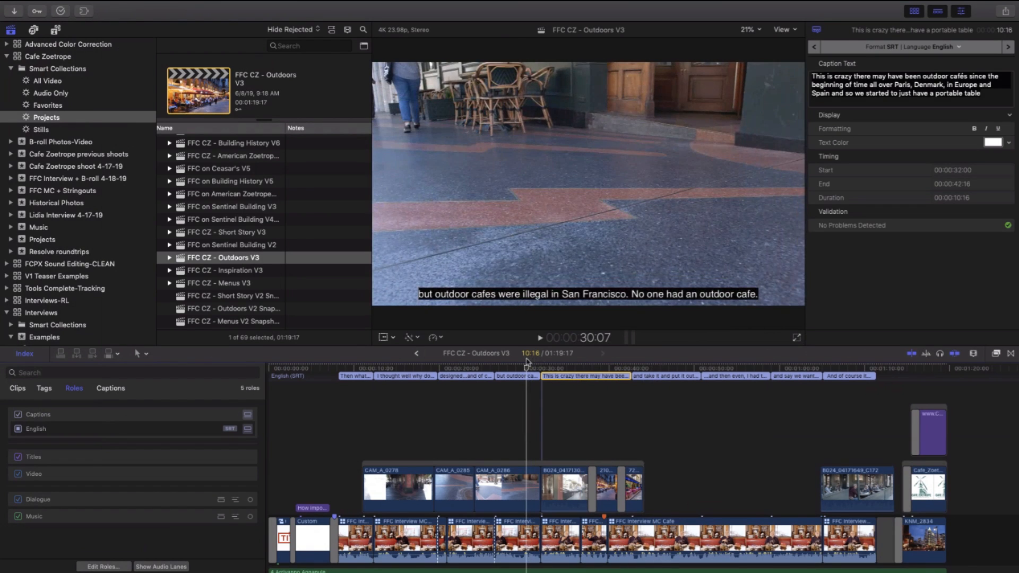
pyautogui.click(520, 369)
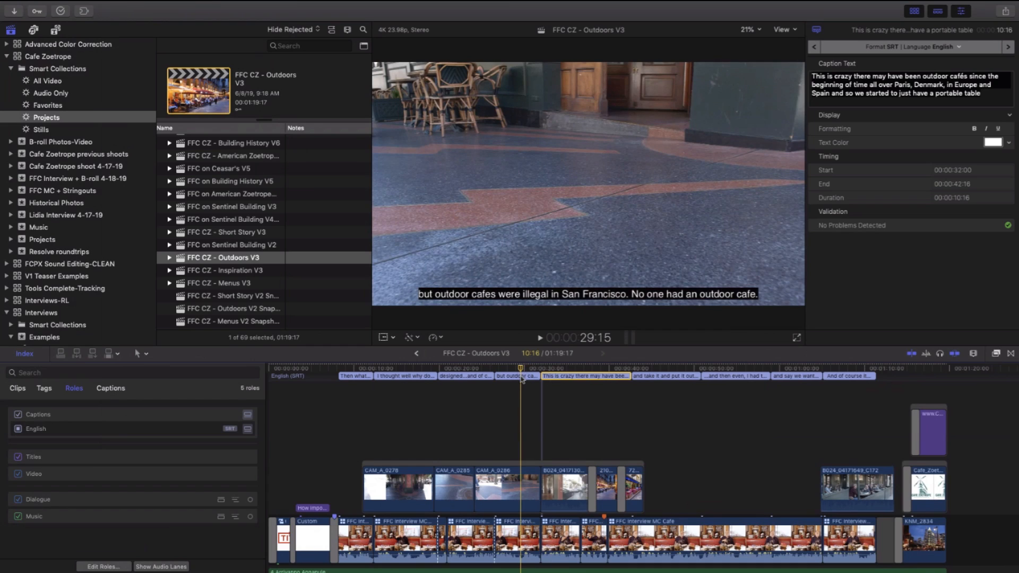
pyautogui.click(522, 376)
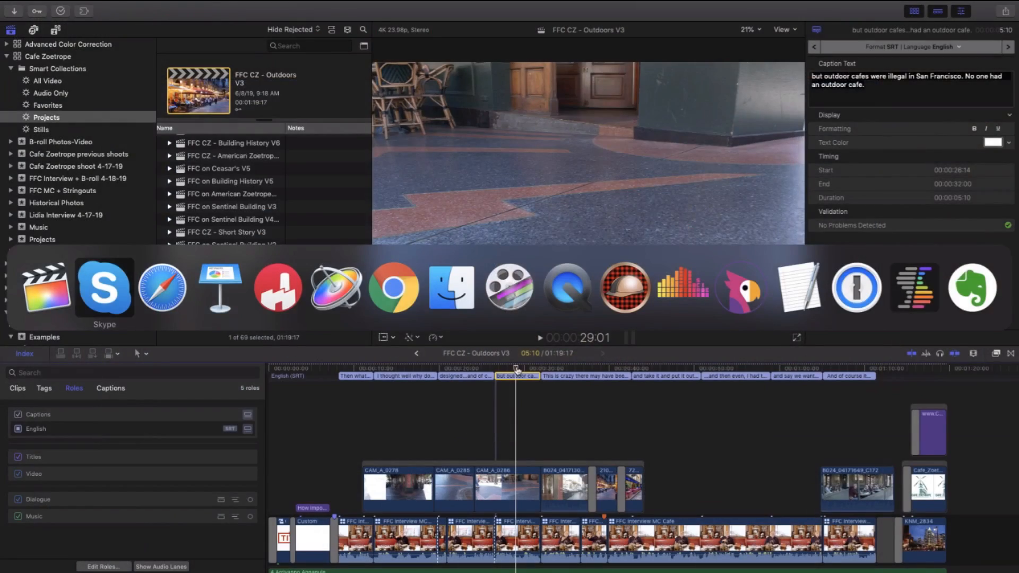
# Switch to Safari and load spherico.com in a new browser window.
pyautogui.press('super+Tab')
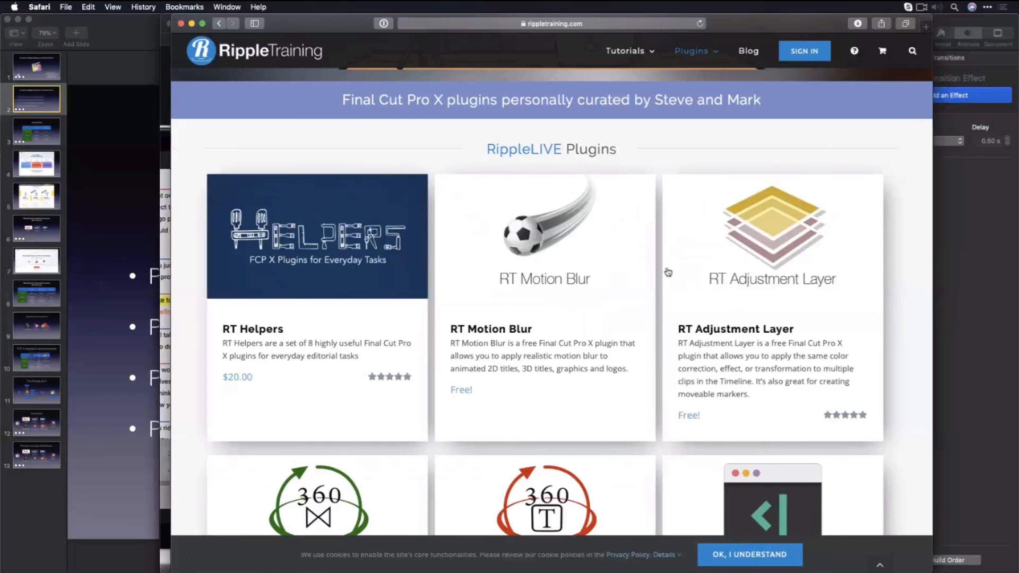
pyautogui.press('super+n')
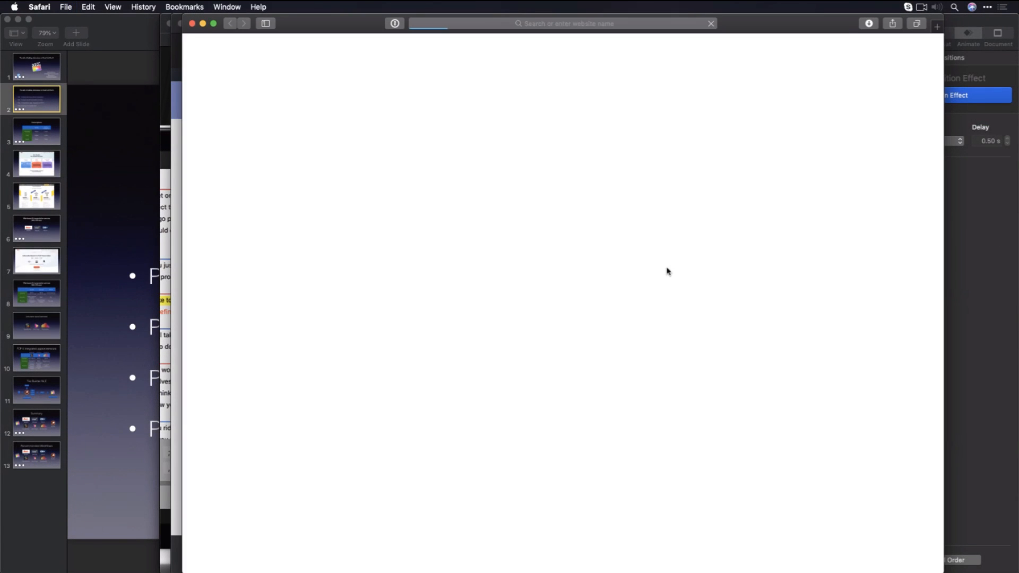
pyautogui.press('super+l')
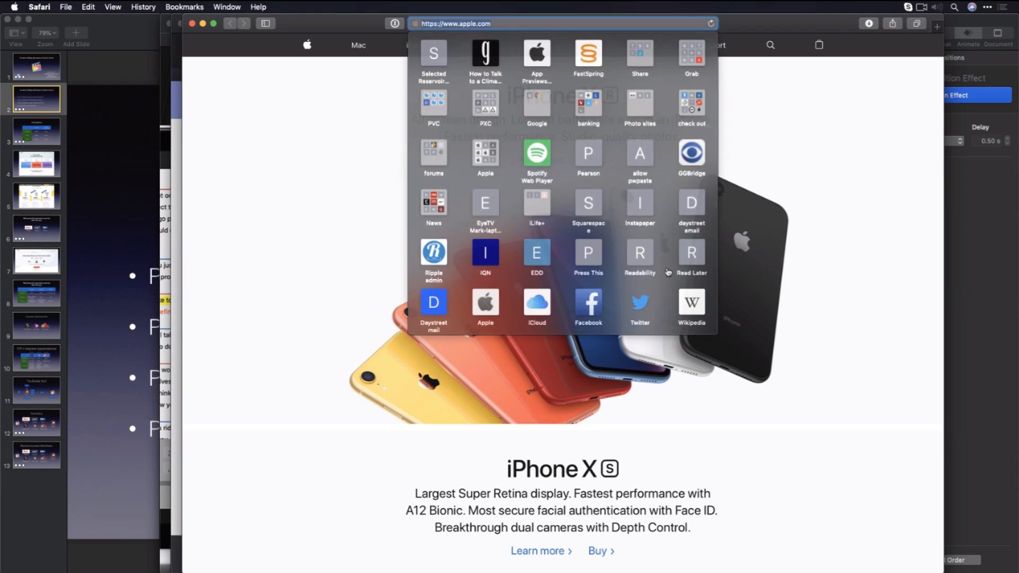
pyautogui.write('sh')
pyautogui.press('BackSpace')
pyautogui.press('BackSpace')
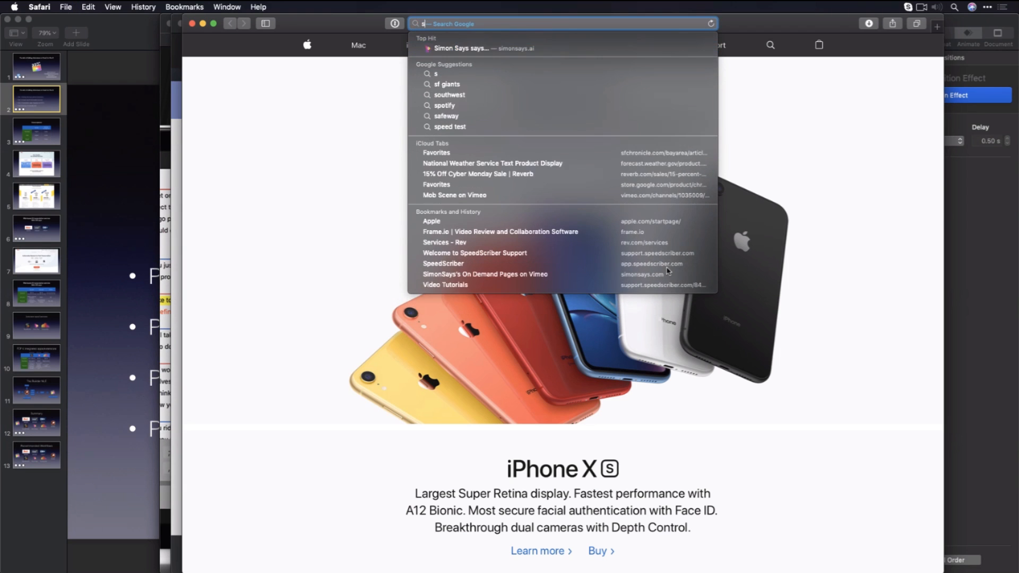
pyautogui.write('pherico.com')
pyautogui.press('Return')
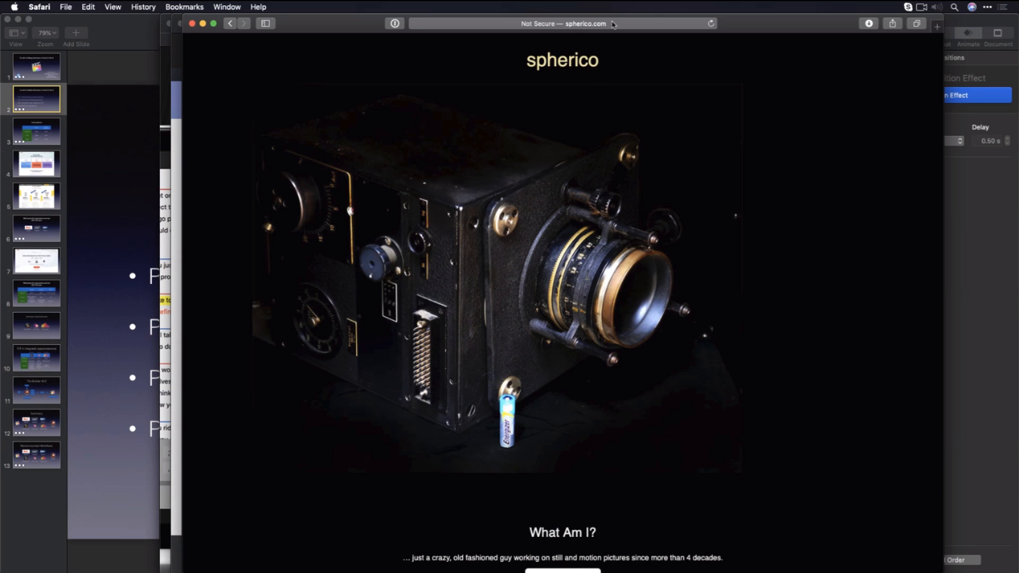
# Clear the web address and load spherico.com again.
pyautogui.click(591, 23)
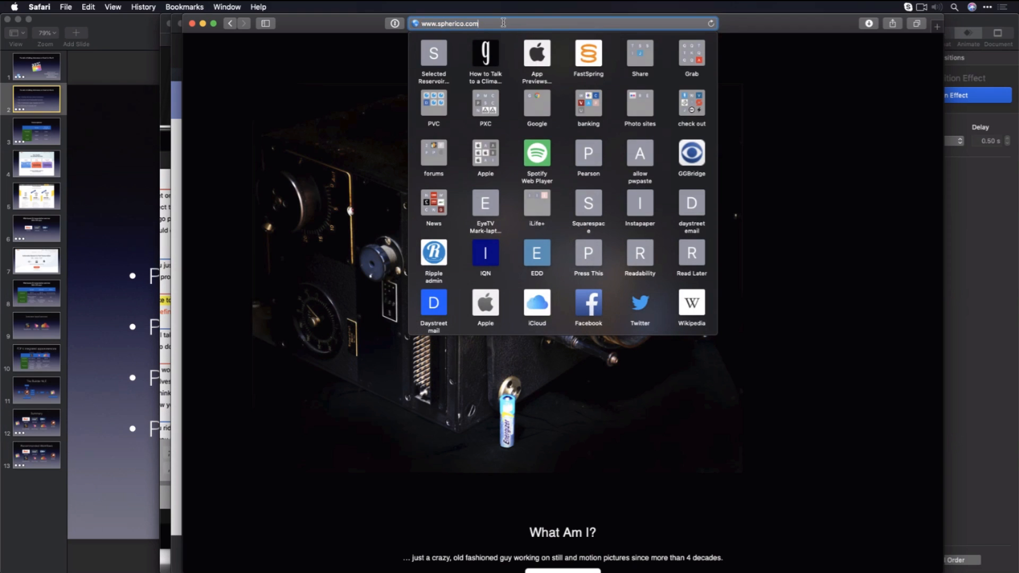
pyautogui.press('BackSpace')
pyautogui.press('BackSpace')
pyautogui.press('BackSpace')
pyautogui.press('BackSpace')
pyautogui.press('BackSpace')
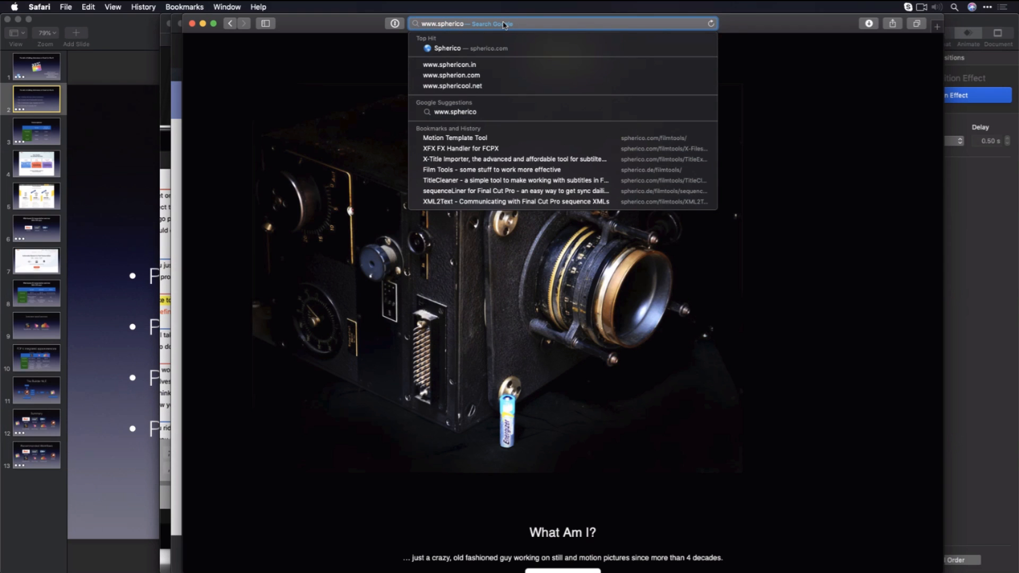
pyautogui.press('BackSpace')
pyautogui.press('BackSpace')
pyautogui.press('BackSpace')
pyautogui.press('BackSpace')
pyautogui.press('BackSpace')
pyautogui.press('BackSpace')
pyautogui.press('BackSpace')
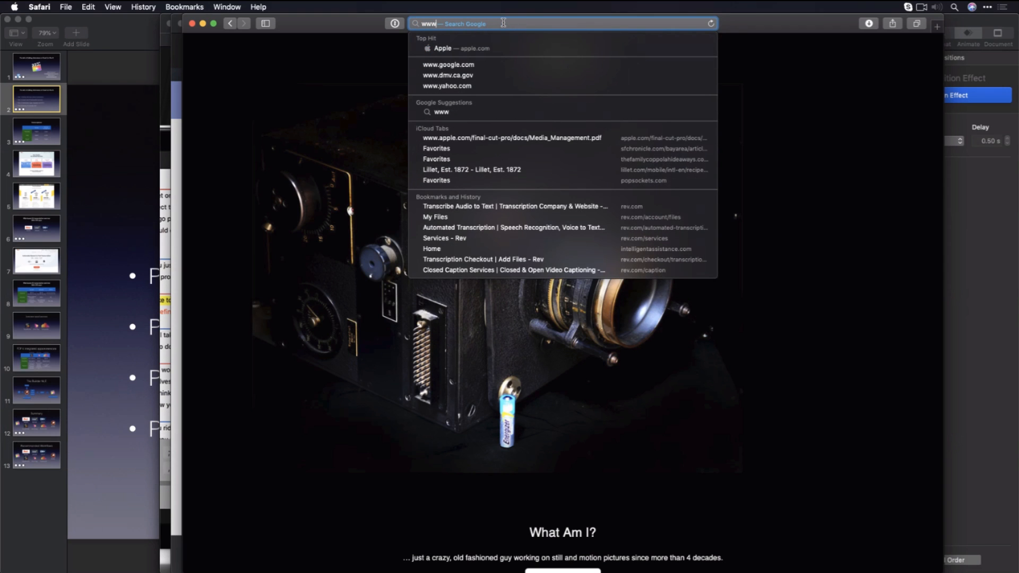
pyautogui.press('BackSpace')
pyautogui.press('BackSpace')
pyautogui.press('BackSpace')
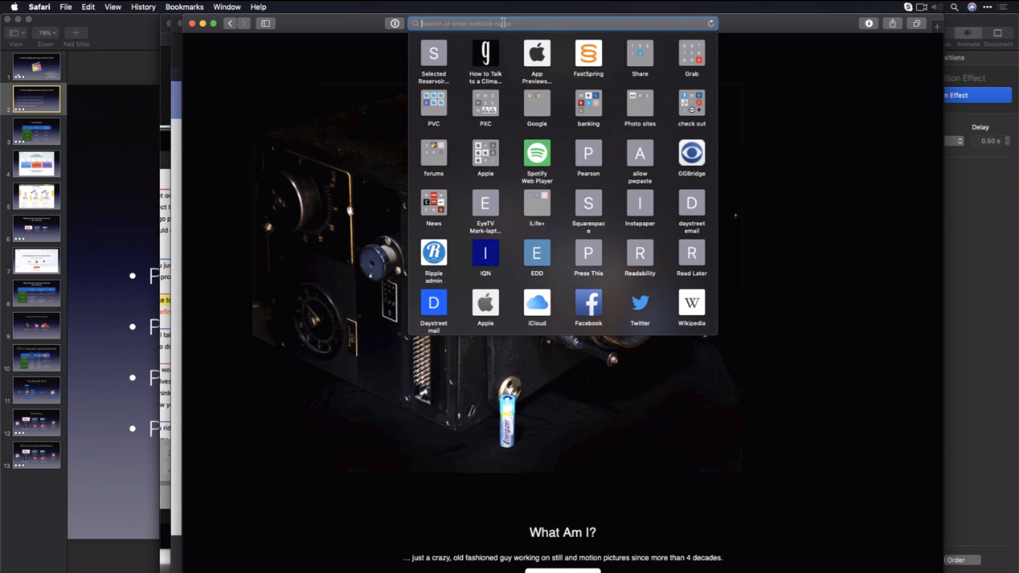
pyautogui.write('shp')
pyautogui.press('BackSpace')
pyautogui.press('BackSpace')
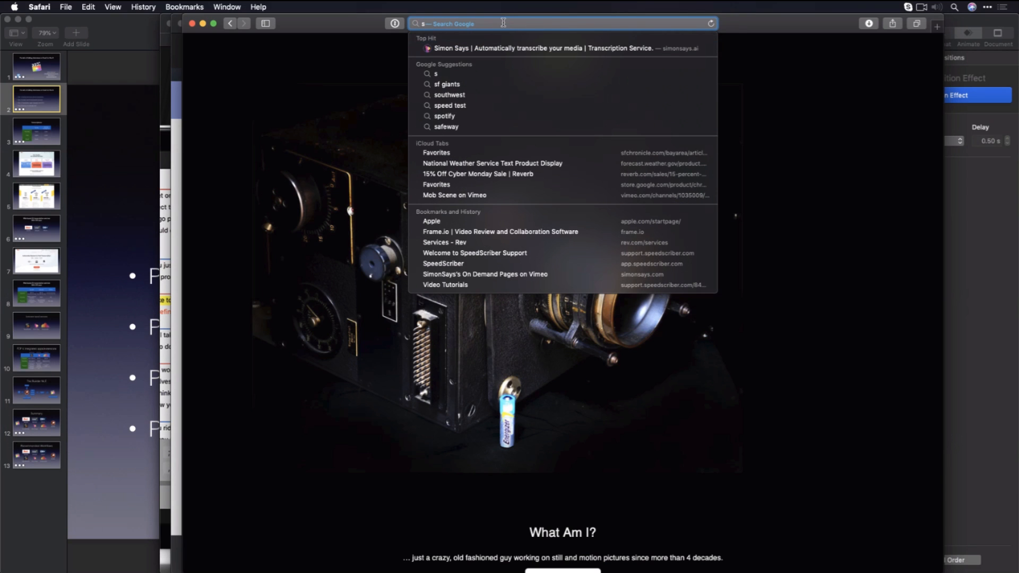
pyautogui.write('[heric')
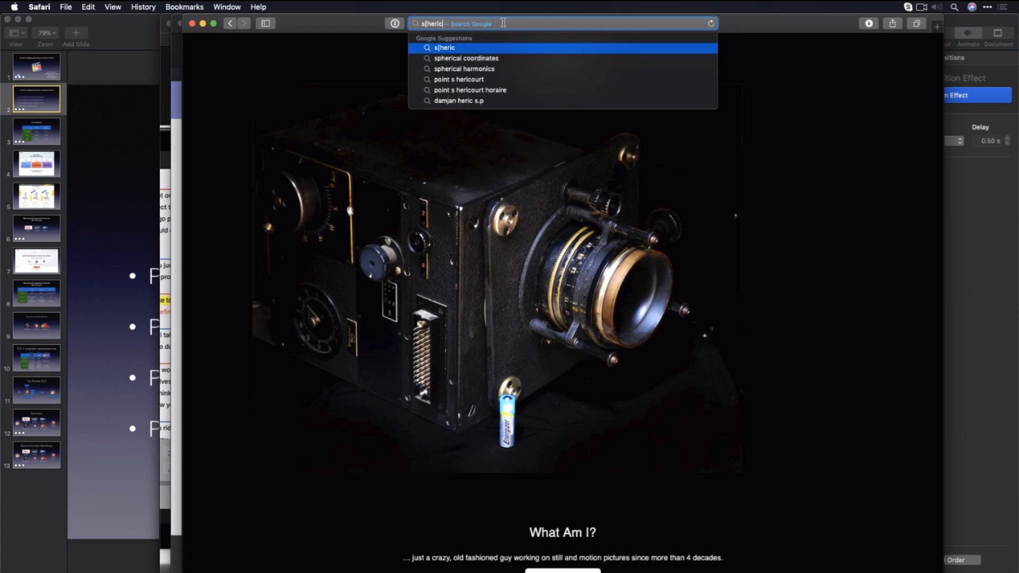
pyautogui.press('BackSpace')
pyautogui.press('BackSpace')
pyautogui.press('BackSpace')
pyautogui.press('BackSpace')
pyautogui.press('BackSpace')
pyautogui.press('BackSpace')
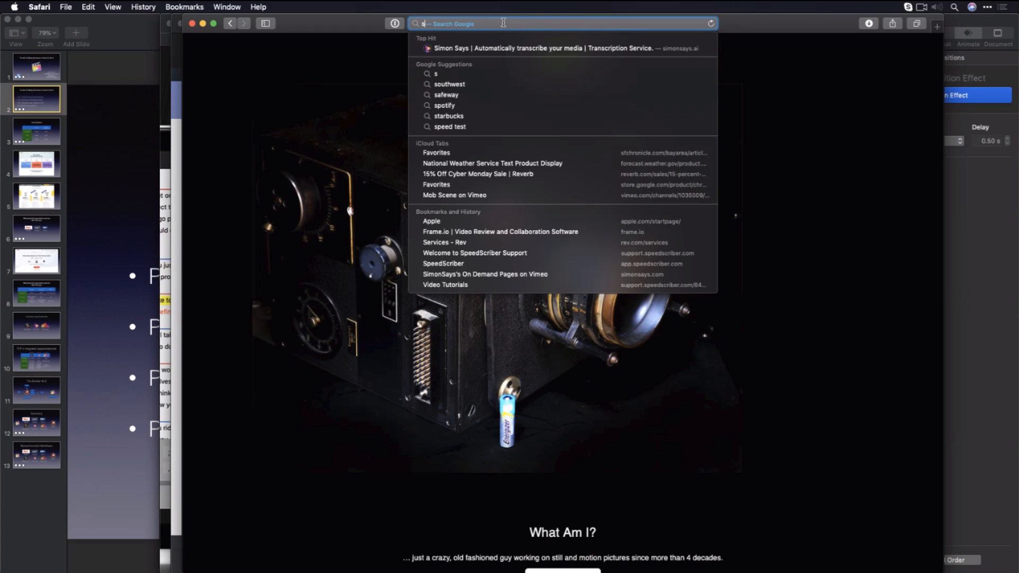
pyautogui.write('pherico.com')
pyautogui.press('Return')
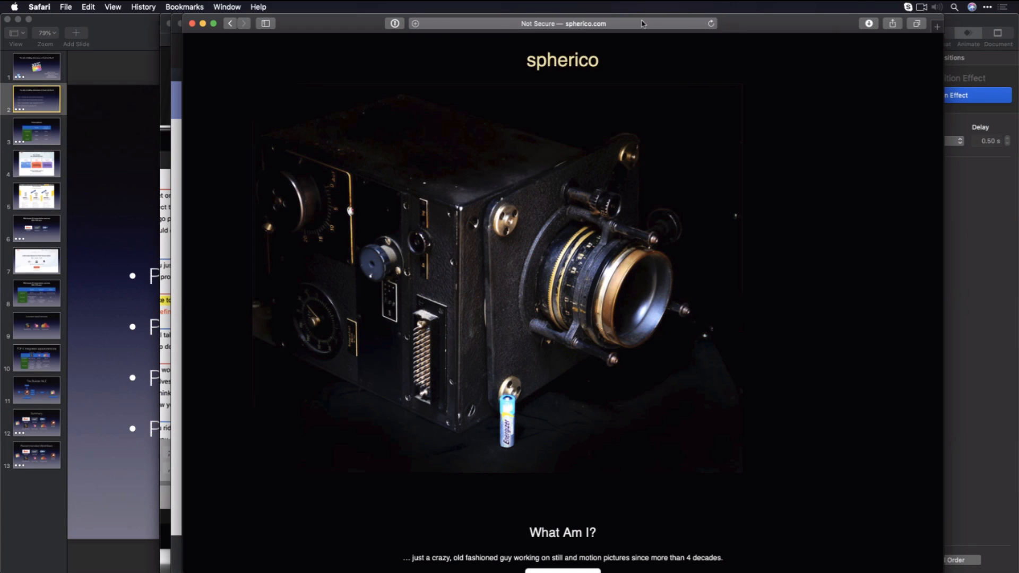
# Open spherico's Some Film & Production Tools page and locate the X-Title Caption Convert utility.
pyautogui.click(584, 23)
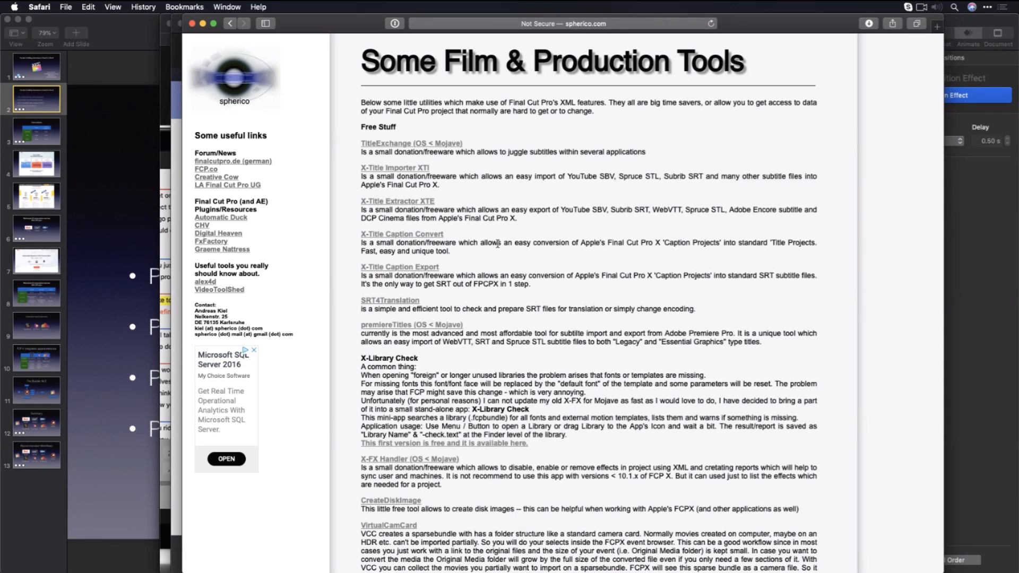
pyautogui.click(392, 237)
# Switch back to Final Cut Pro and review the "but outdoor cafes" and "This is crazy" captions, then clear the selection.
pyautogui.press('super+Tab')
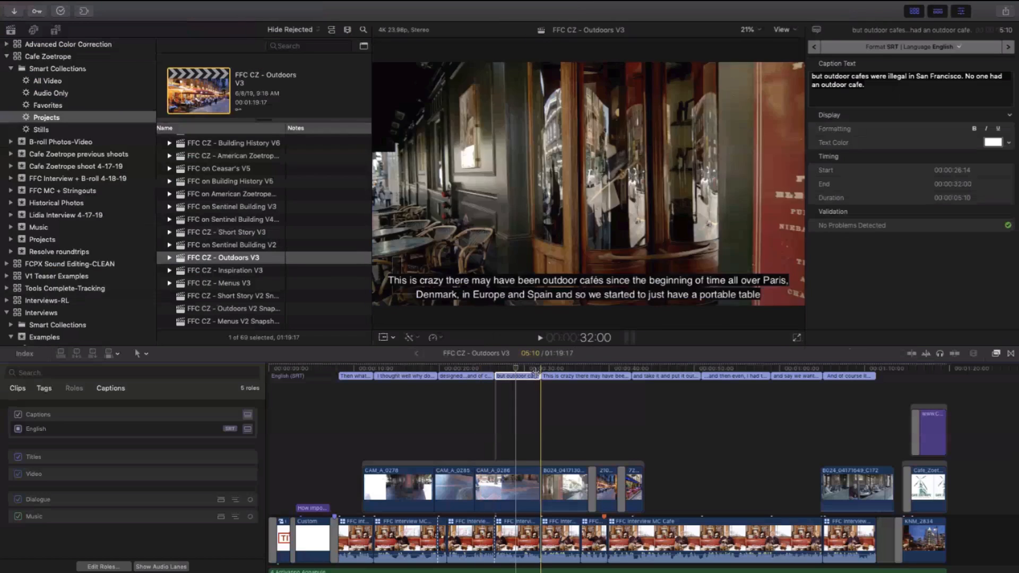
pyautogui.click(524, 375)
pyautogui.click(524, 384)
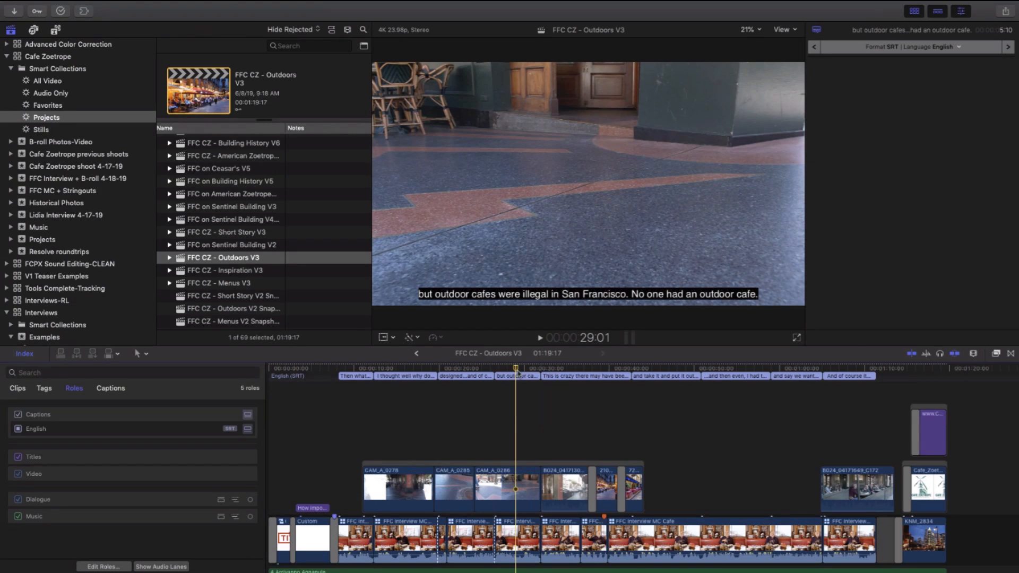
pyautogui.press('super+6')
pyautogui.press('Down')
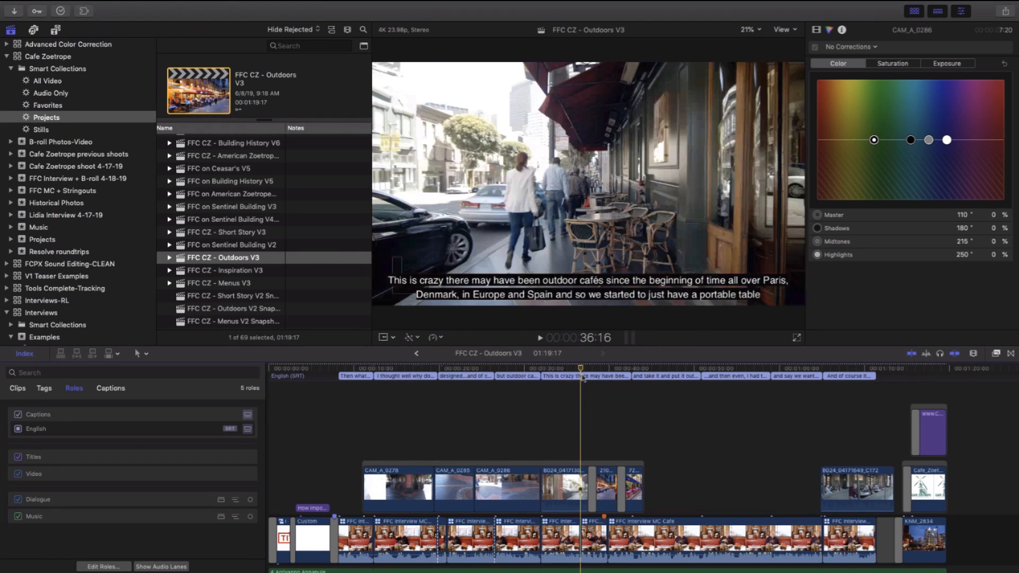
pyautogui.click(583, 375)
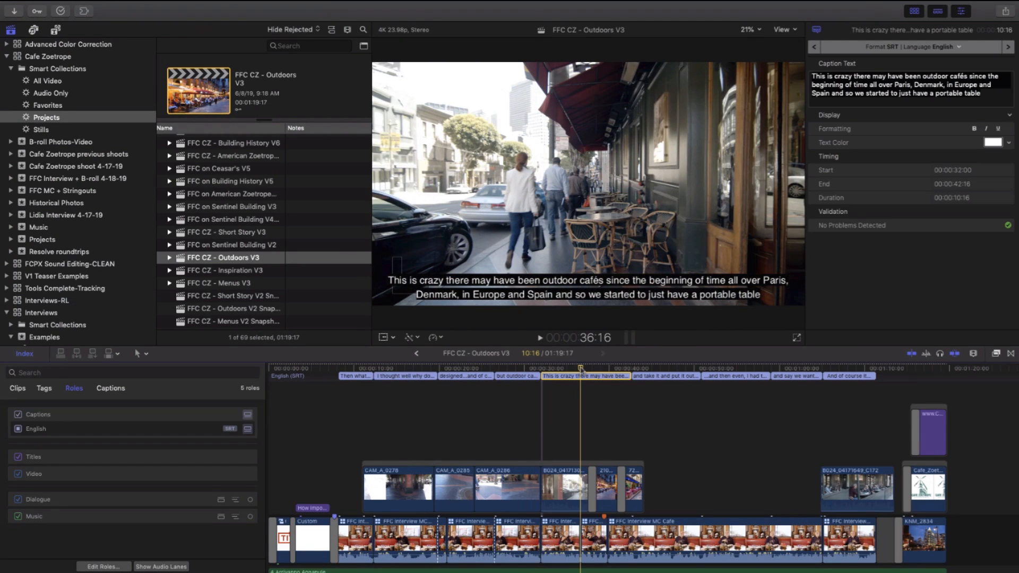
pyautogui.click(521, 375)
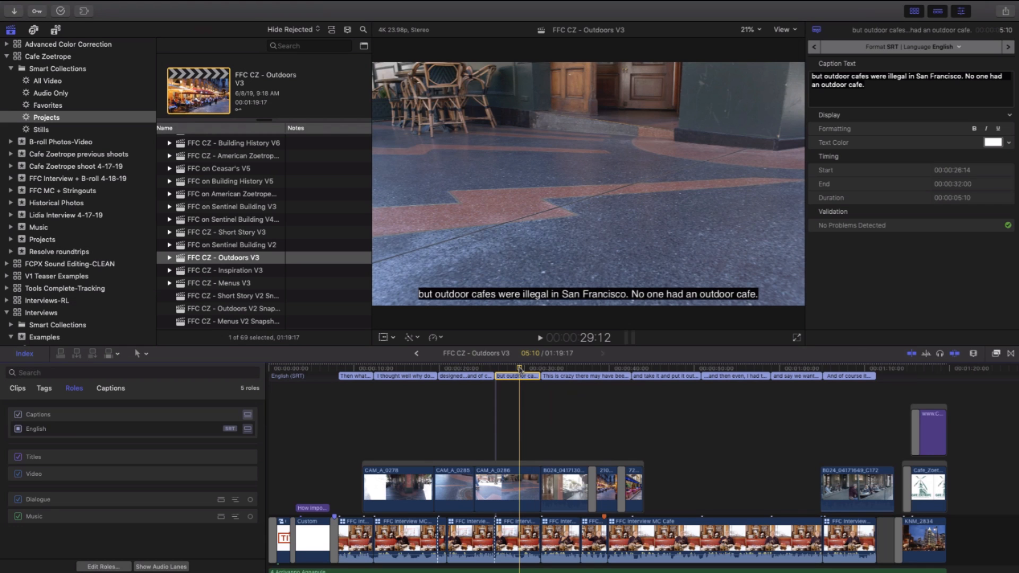
pyautogui.click(520, 388)
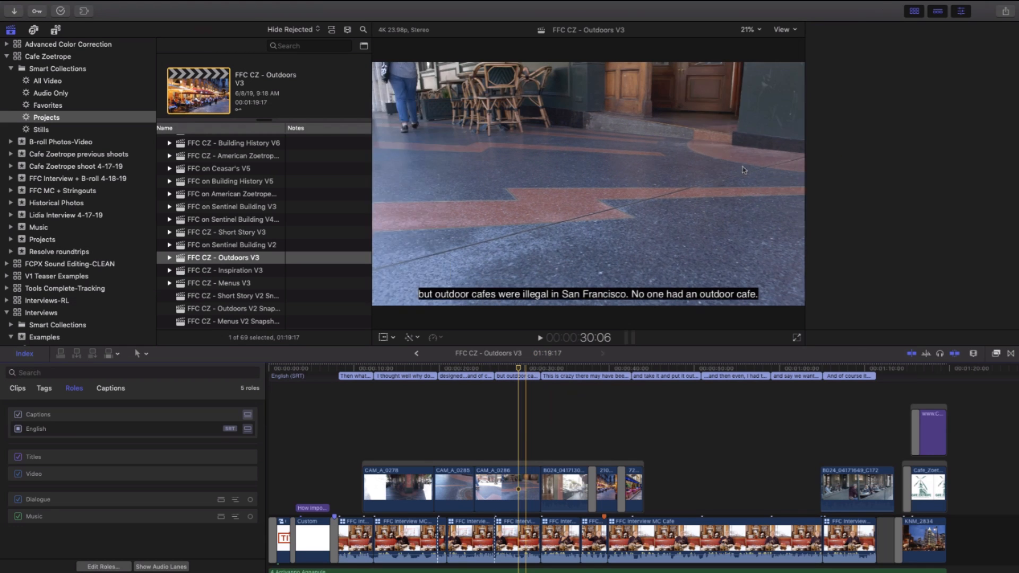
# Open the Export File settings for the FFC CZ - Outdoors V3 project and review its format and roles options.
pyautogui.click(1006, 11)
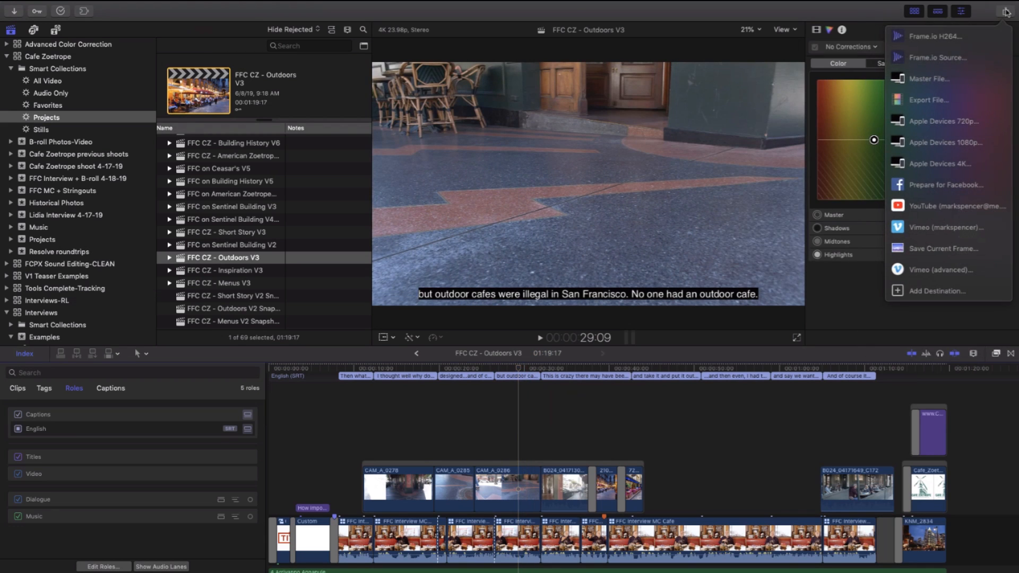
pyautogui.click(957, 101)
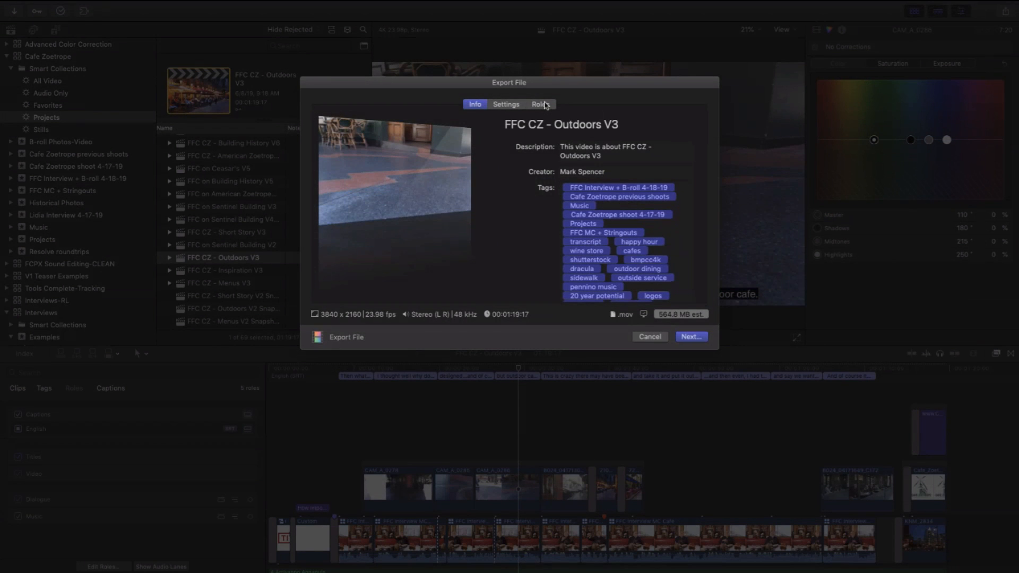
pyautogui.click(510, 105)
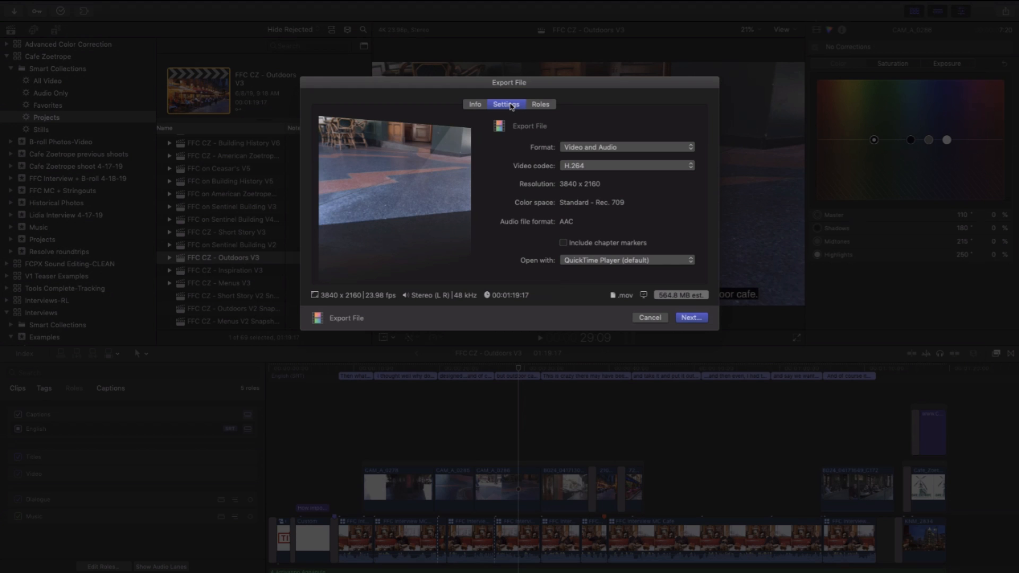
pyautogui.click(539, 104)
pyautogui.moveTo(562, 89); pyautogui.dragTo(584, 86)
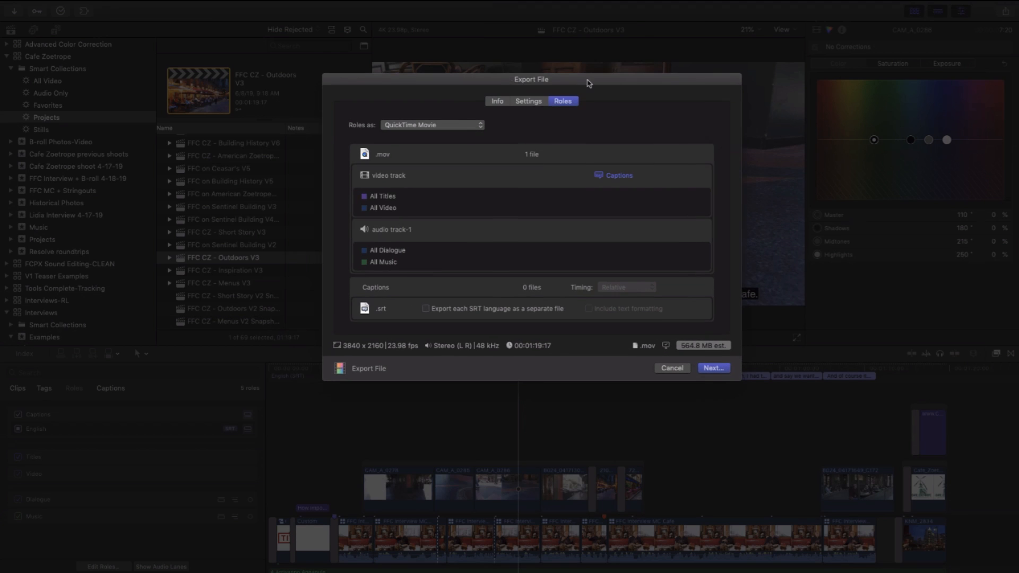
# Set the export to burn in the English (SRT) captions, then cancel the export.
pyautogui.click(603, 180)
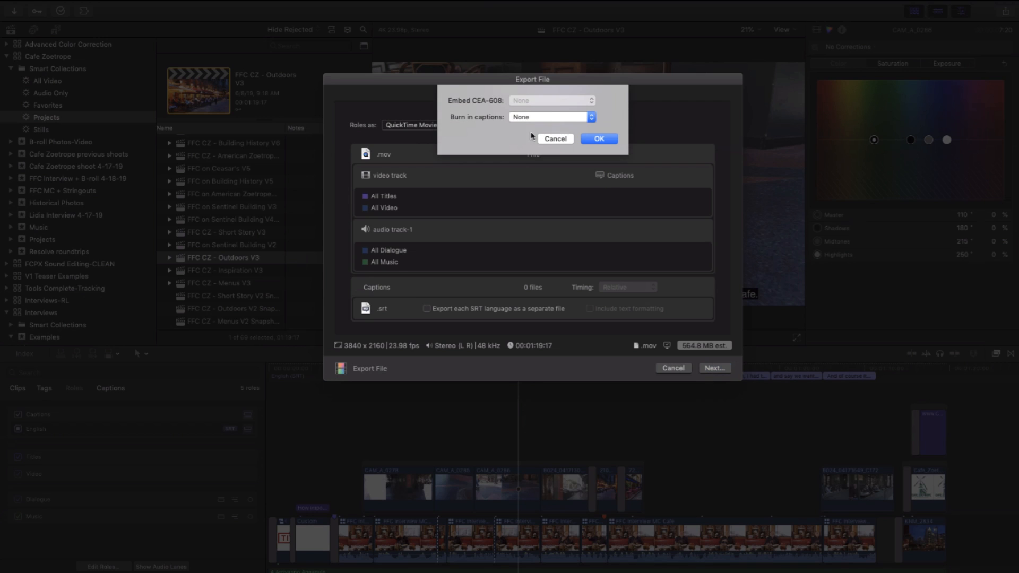
pyautogui.click(549, 116)
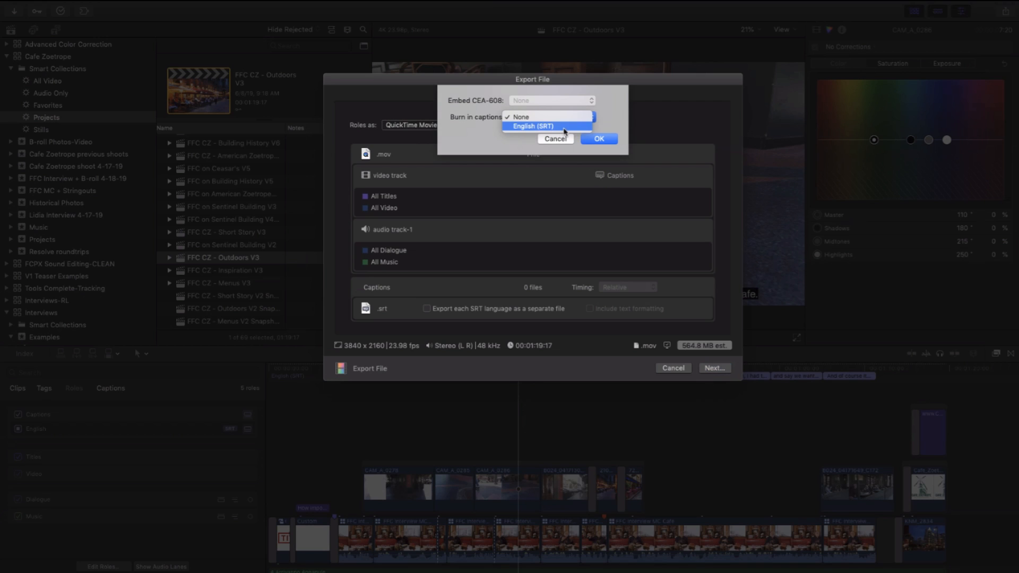
pyautogui.click(565, 130)
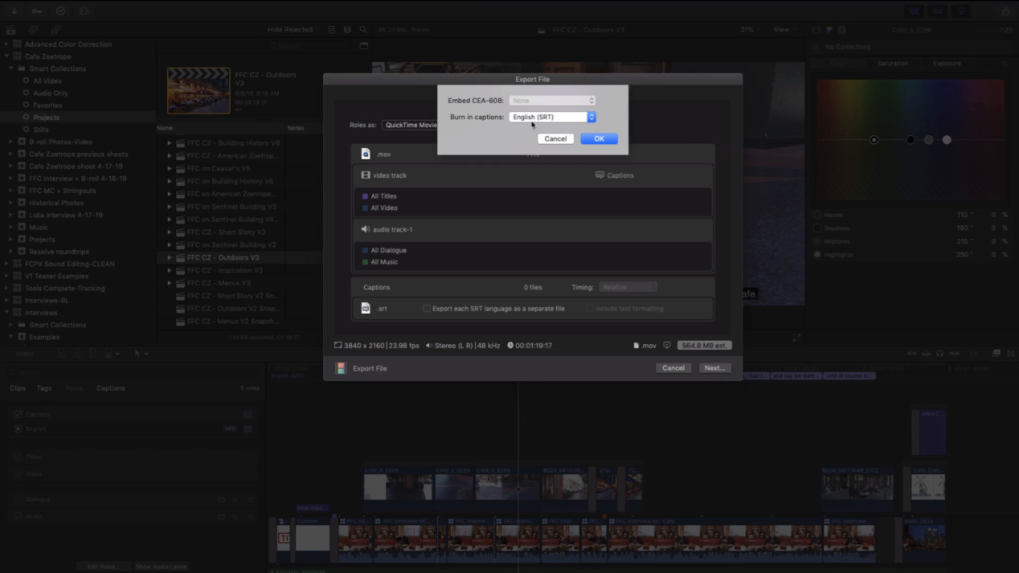
pyautogui.click(599, 140)
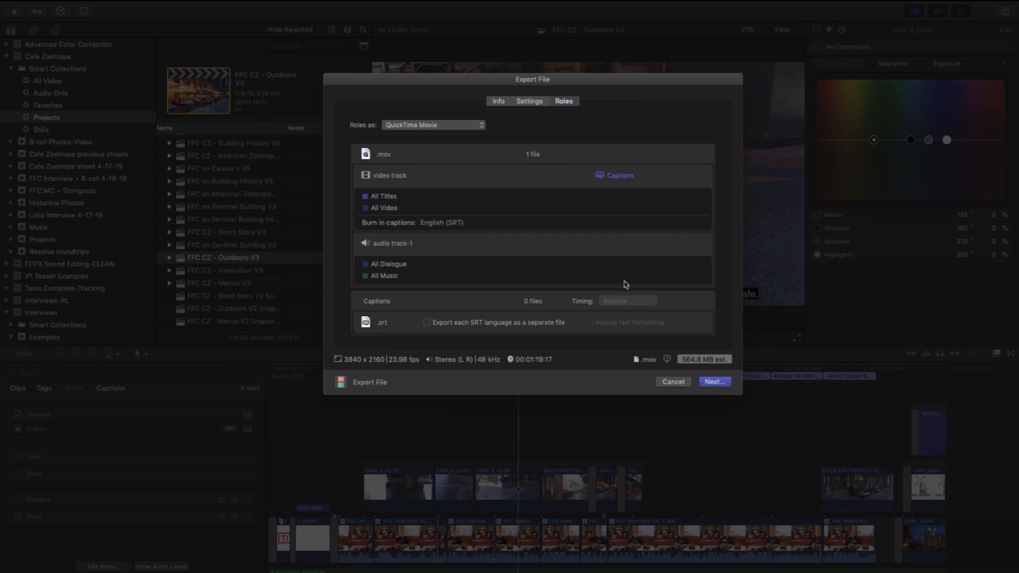
pyautogui.click(673, 382)
# Move the playhead to 29:15 within the "but outdoor cafes" caption.
pyautogui.click(521, 369)
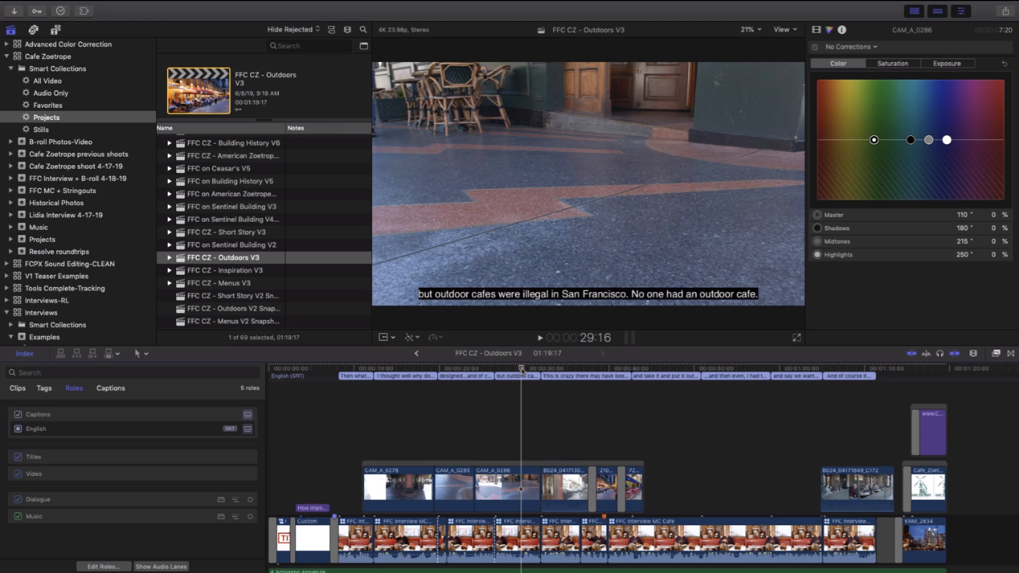
pyautogui.click(521, 369)
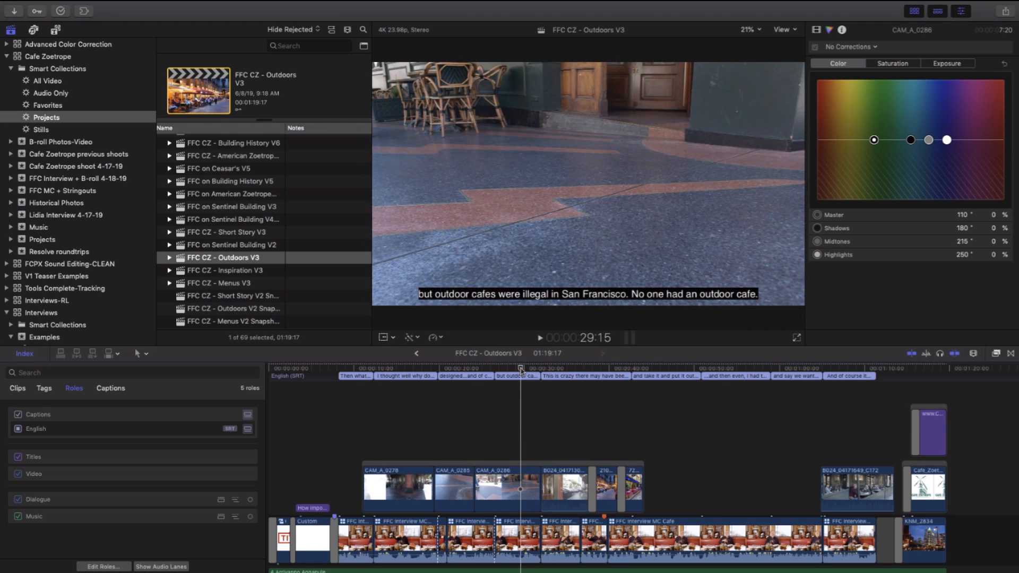